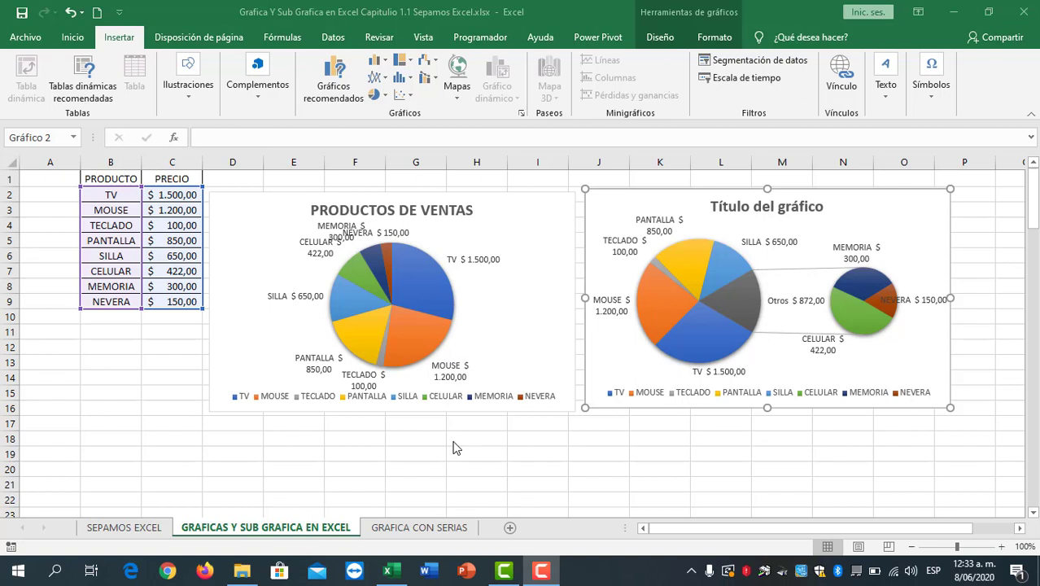
- Select the first pie chart, then the pie-of-pie chart's plot area, on the current sheet
left_click(453, 445)
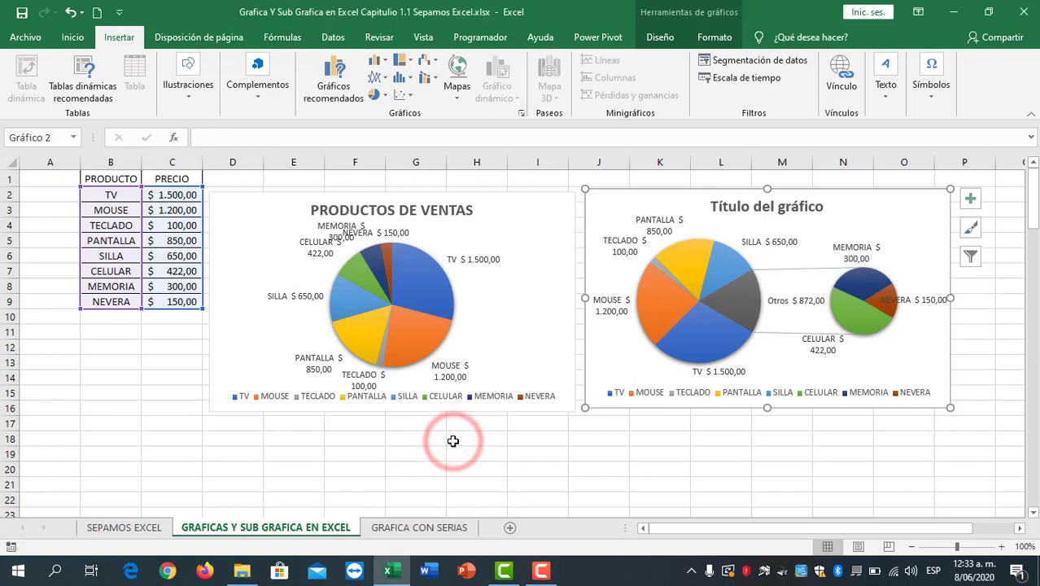
left_click(493, 325)
left_click(622, 334)
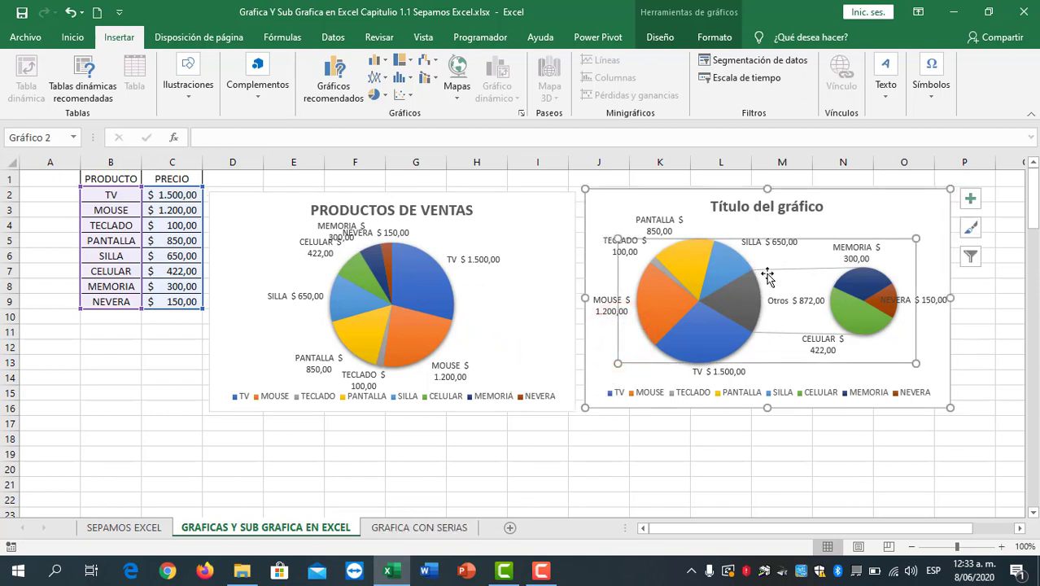
- On GRAFICA CON SERIAS, nudge the dark January pie chart up a little, then reselect it
left_click(455, 526)
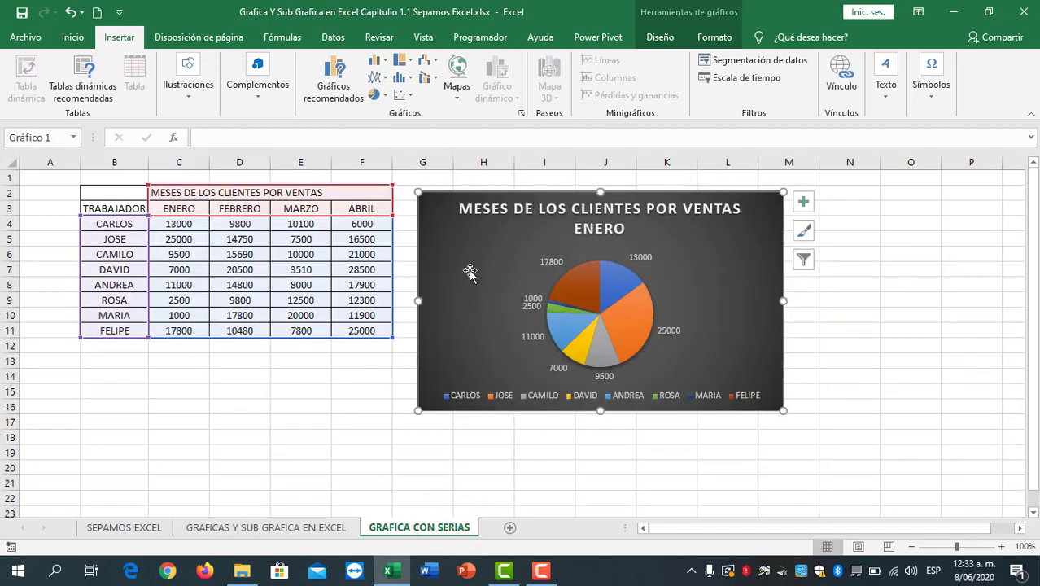
left_click_drag(470, 271, 469, 252)
left_click(372, 374)
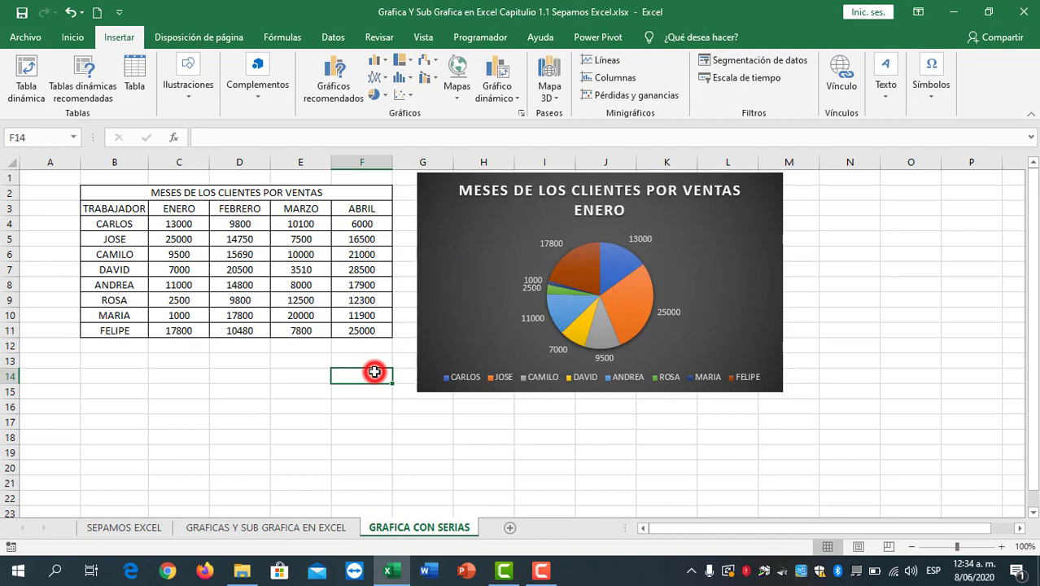
left_click(443, 284)
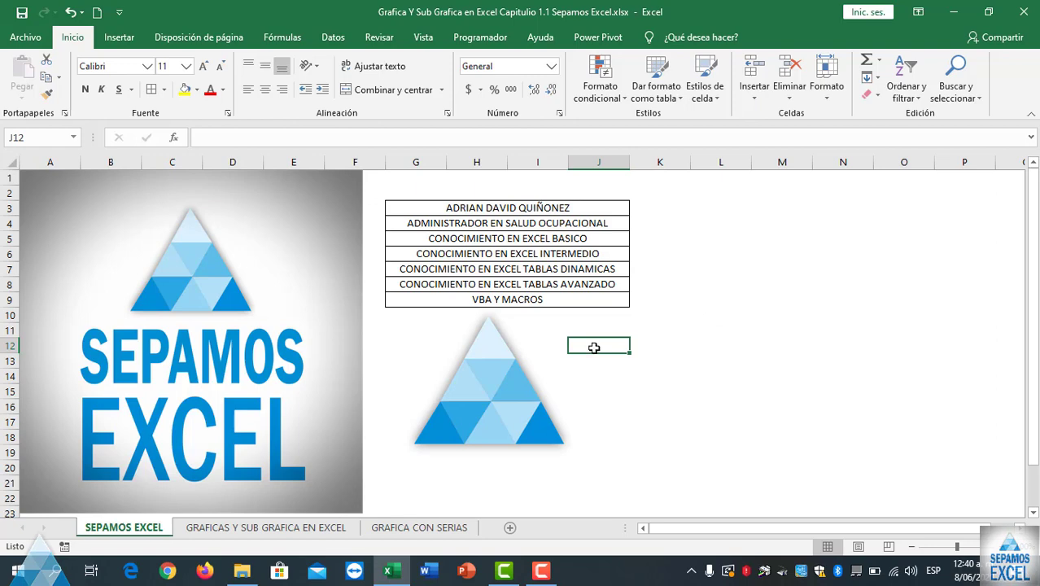
- Nudge the PRODUCTOS DE VENTAS and pie-of-pie charts slightly, then check the GRAFICA CON SERIAS sheet
left_click(281, 529)
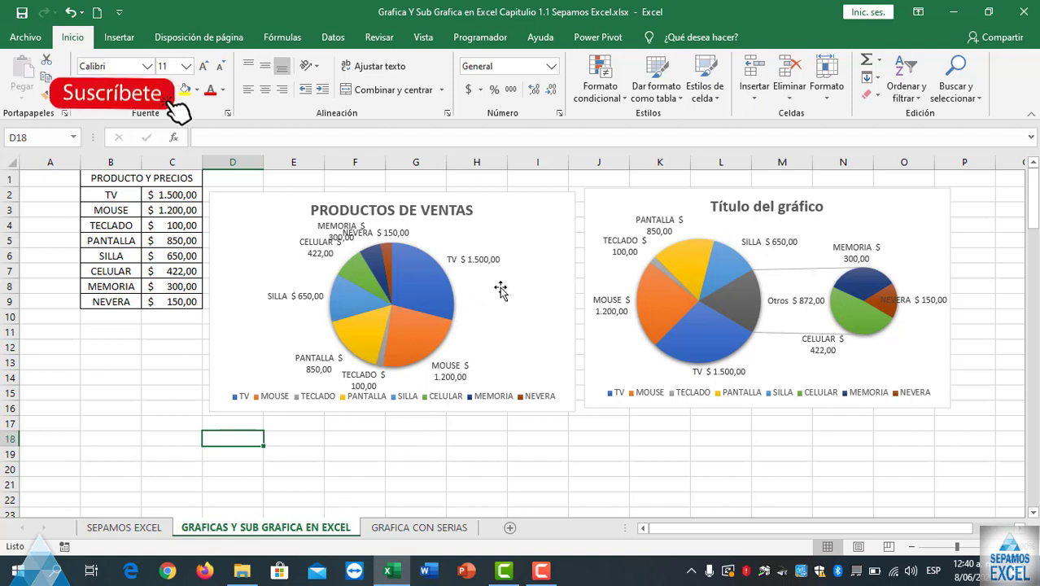
left_click_drag(501, 289, 491, 296)
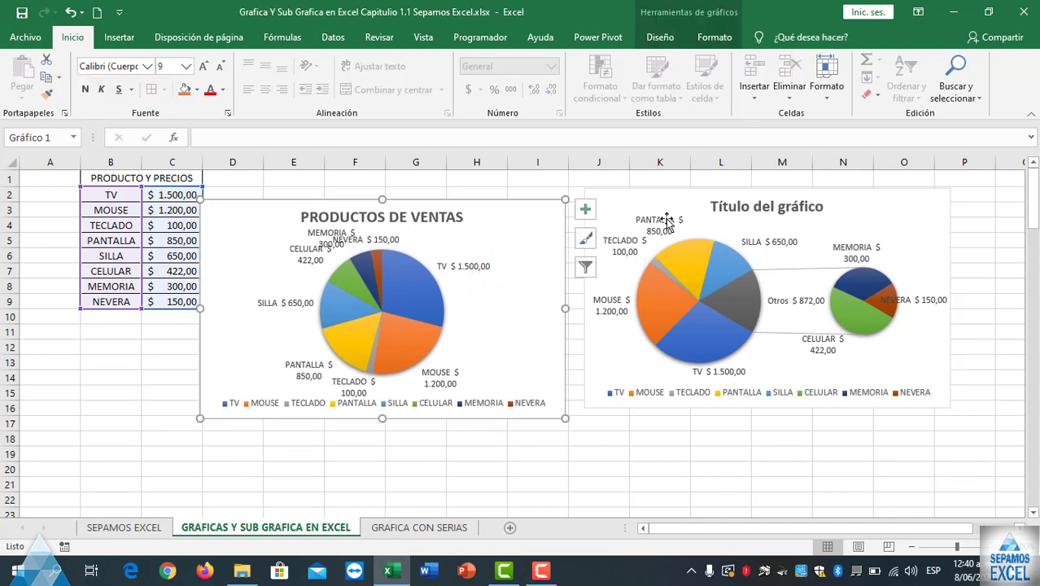
left_click_drag(675, 203, 673, 218)
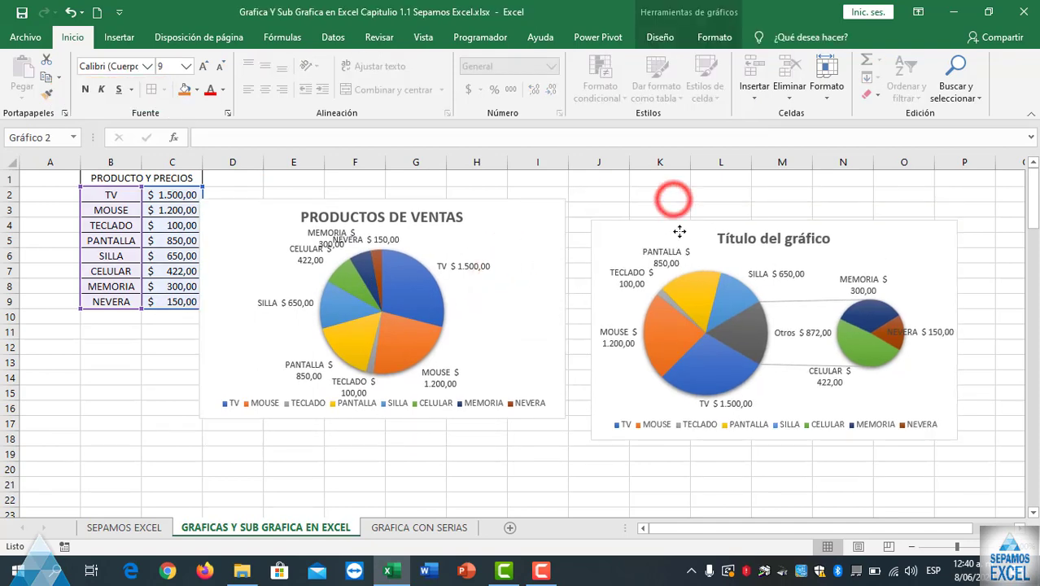
left_click(547, 235)
left_click(621, 221)
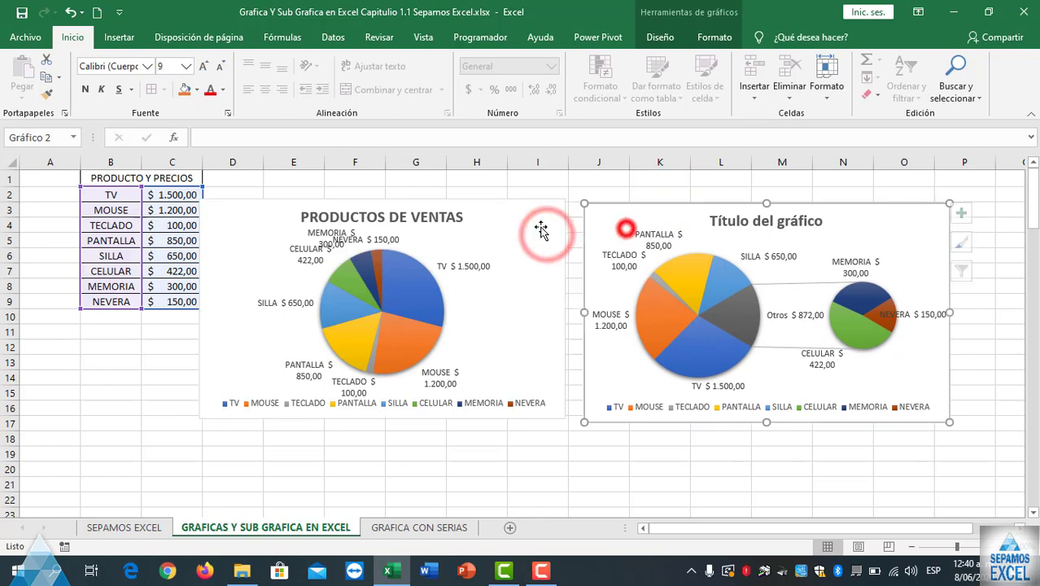
left_click(422, 527)
left_click(861, 345)
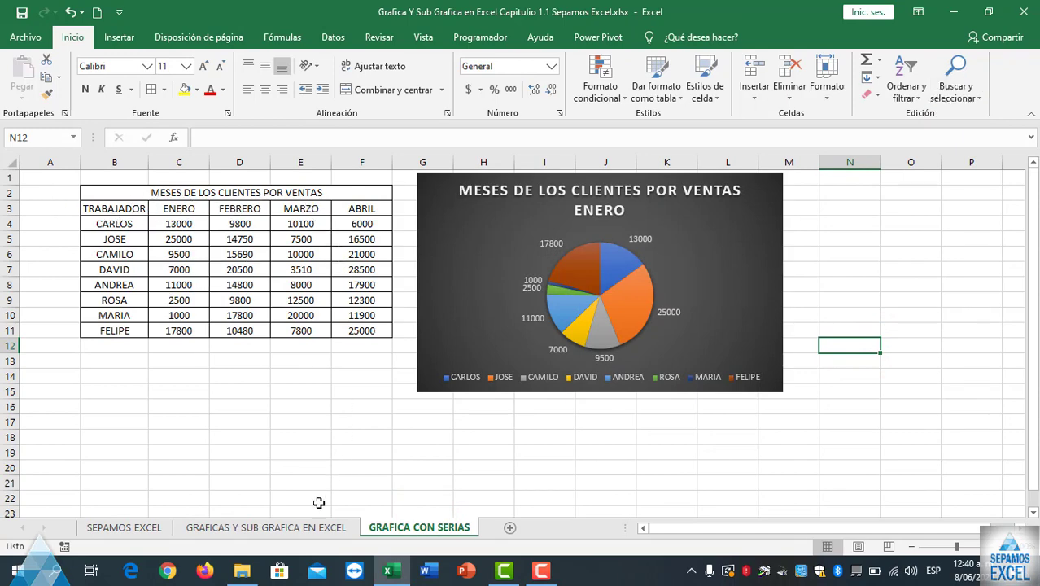
- Back on GRAFICAS Y SUB GRAFICA EN EXCEL, delete the PRODUCTOS DE VENTAS chart
left_click(316, 527)
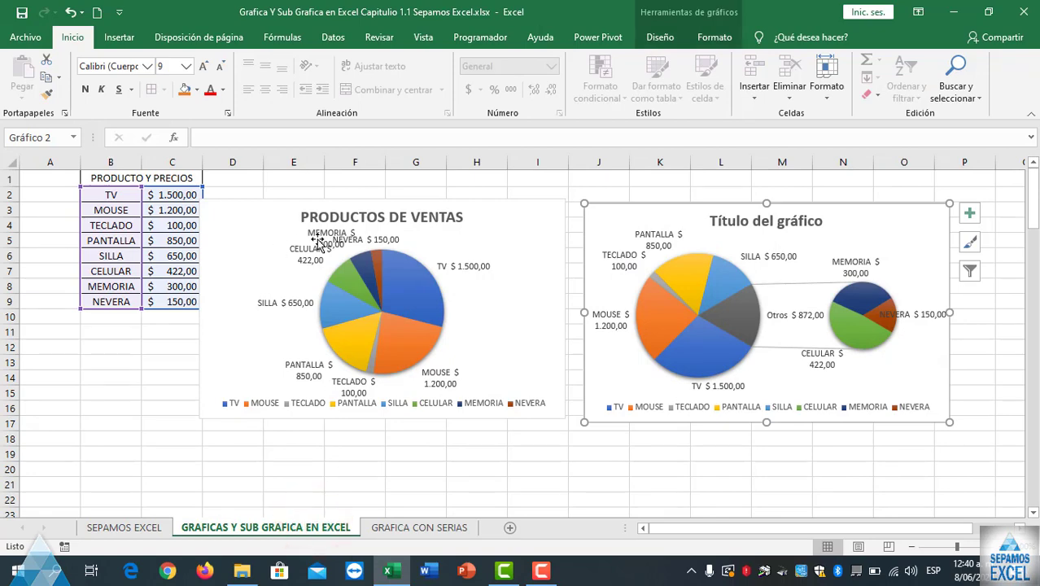
left_click(545, 230)
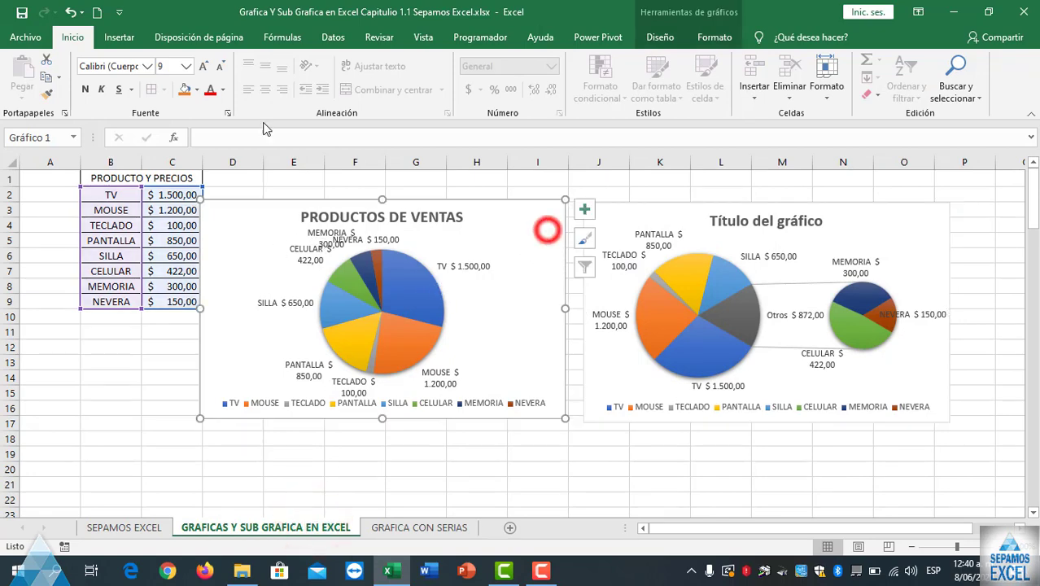
left_click(109, 39)
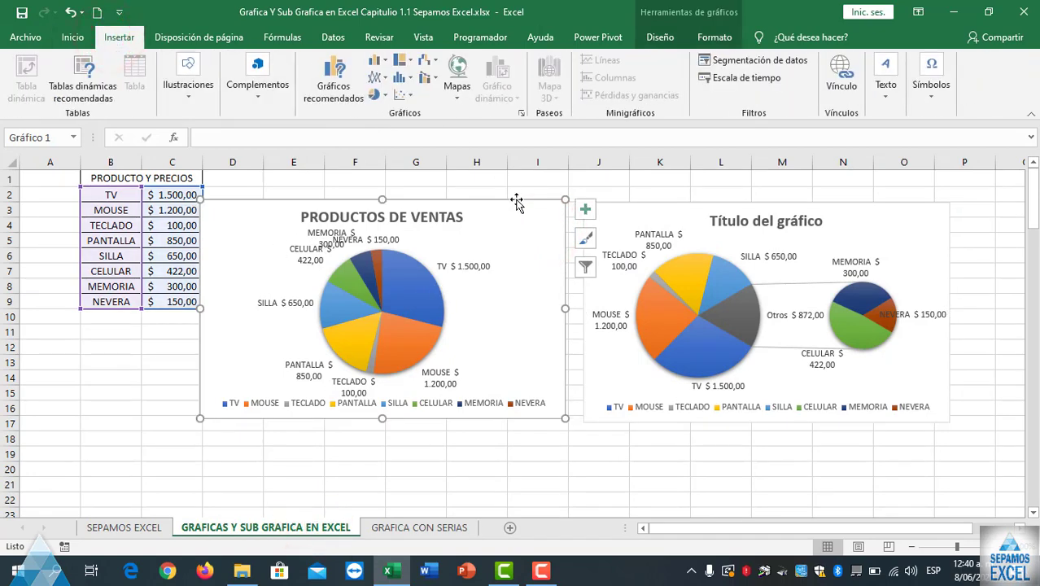
key("Delete")
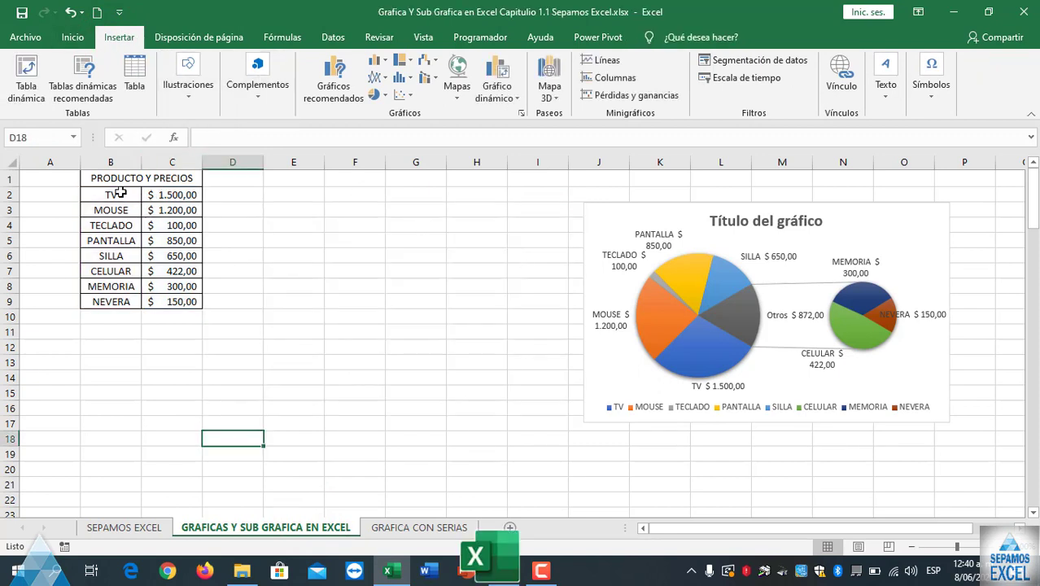
- Insert a 2D pie chart from B1:C9 and move it up and left beside the table
left_click_drag(105, 182, 147, 297)
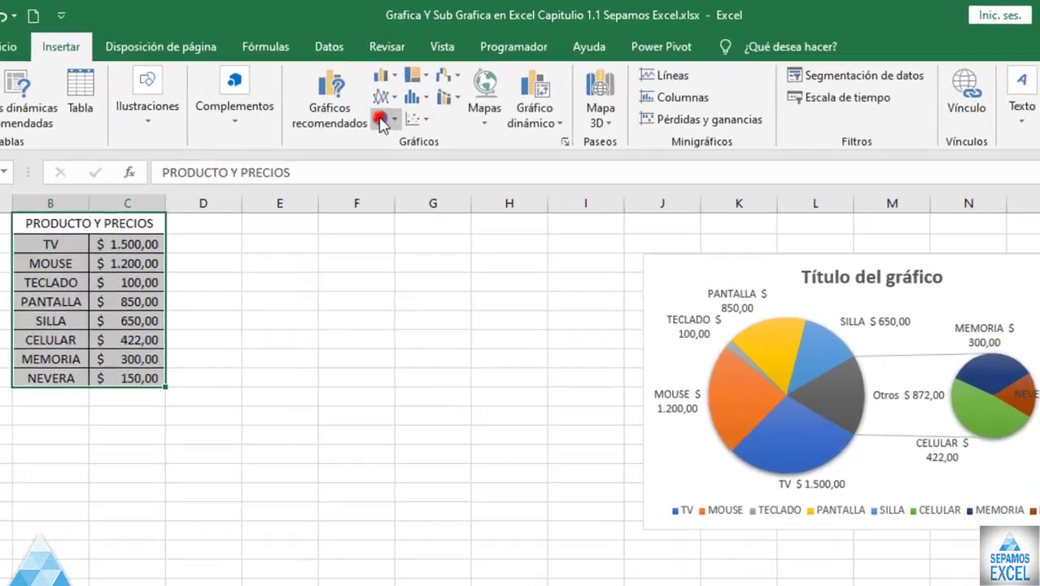
left_click(377, 94)
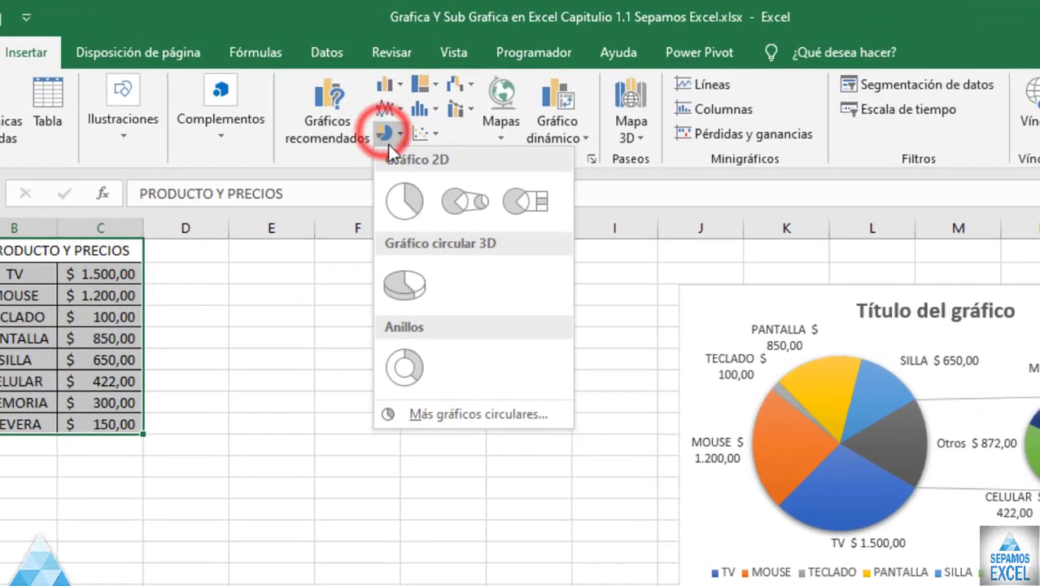
left_click(403, 206)
left_click_drag(464, 372, 327, 294)
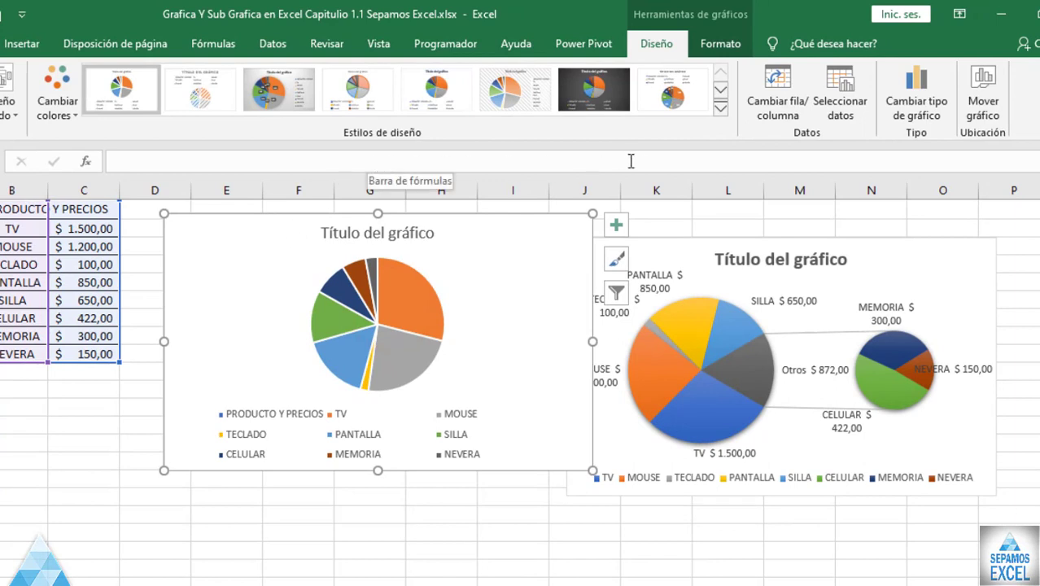
- Shift the new pie chart slightly left and apply the patterned Estilo 11 with percentage labels
left_click_drag(512, 308, 481, 317)
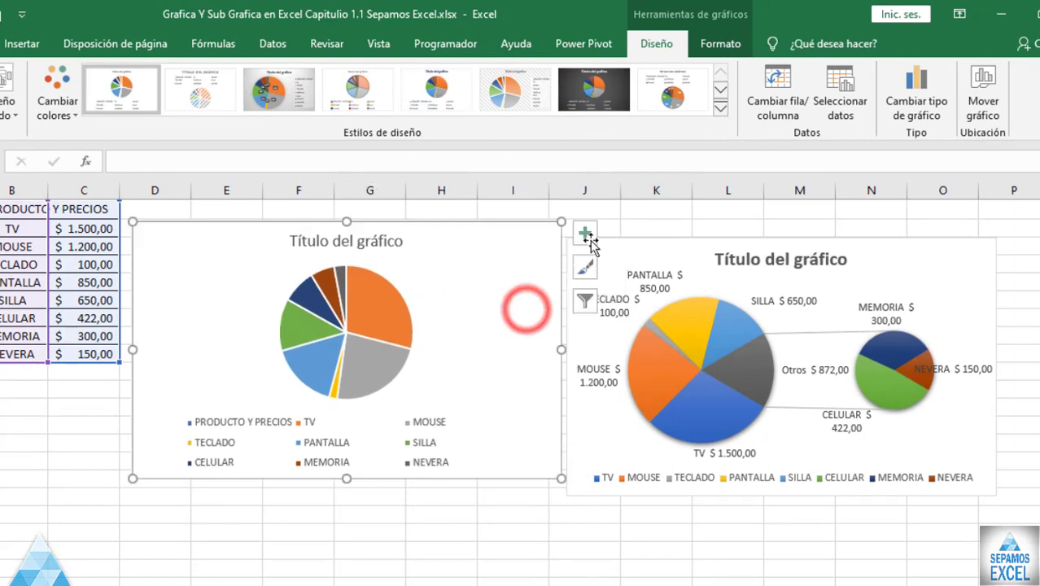
left_click(721, 108)
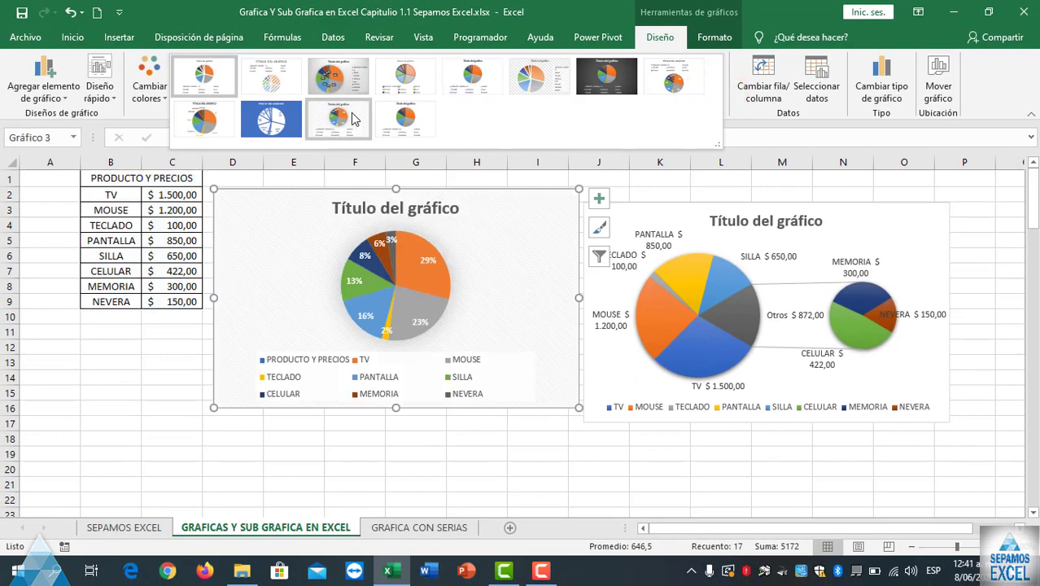
left_click(353, 119)
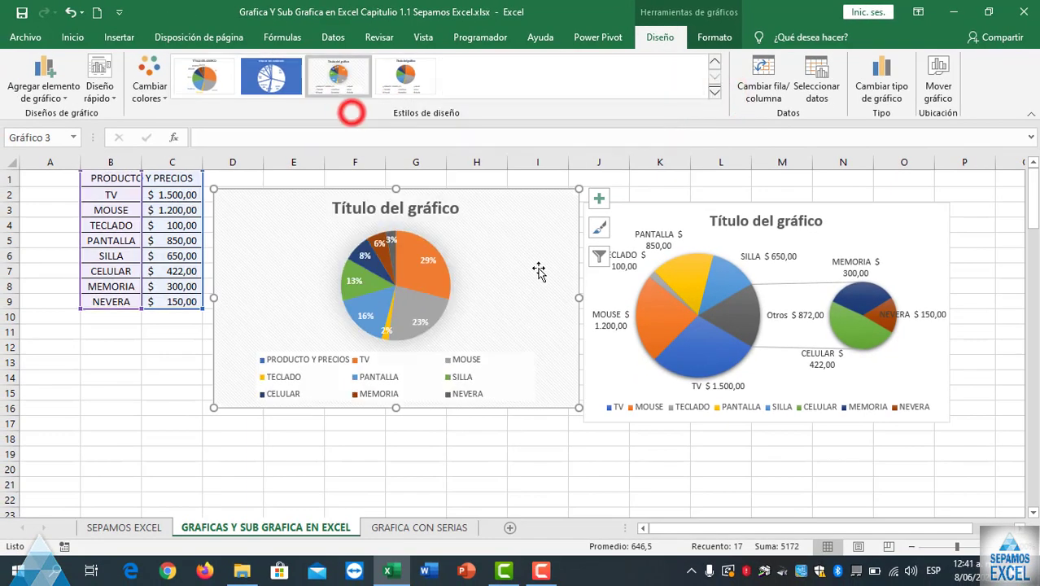
left_click(599, 198)
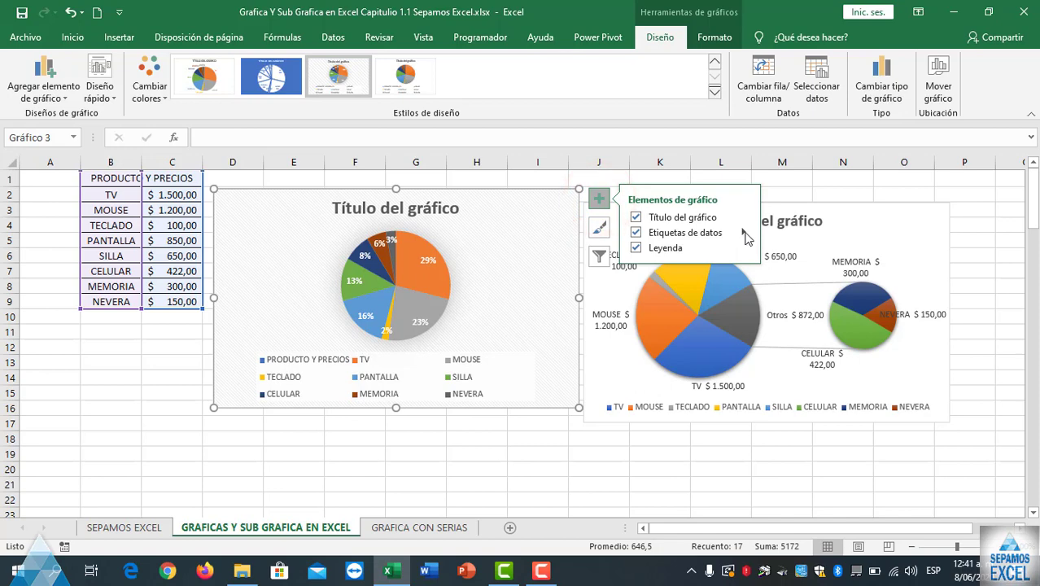
- Set data labels to category name and value, no percentage, Nueva línea separator, Extremo externo position
left_click(743, 233)
left_click(797, 330)
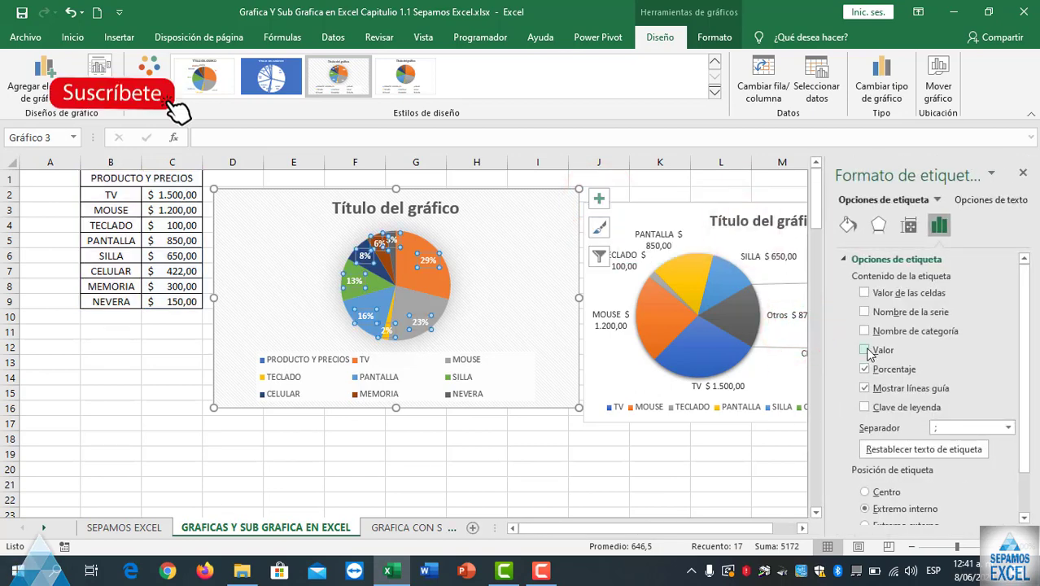
left_click(864, 331)
left_click(864, 369)
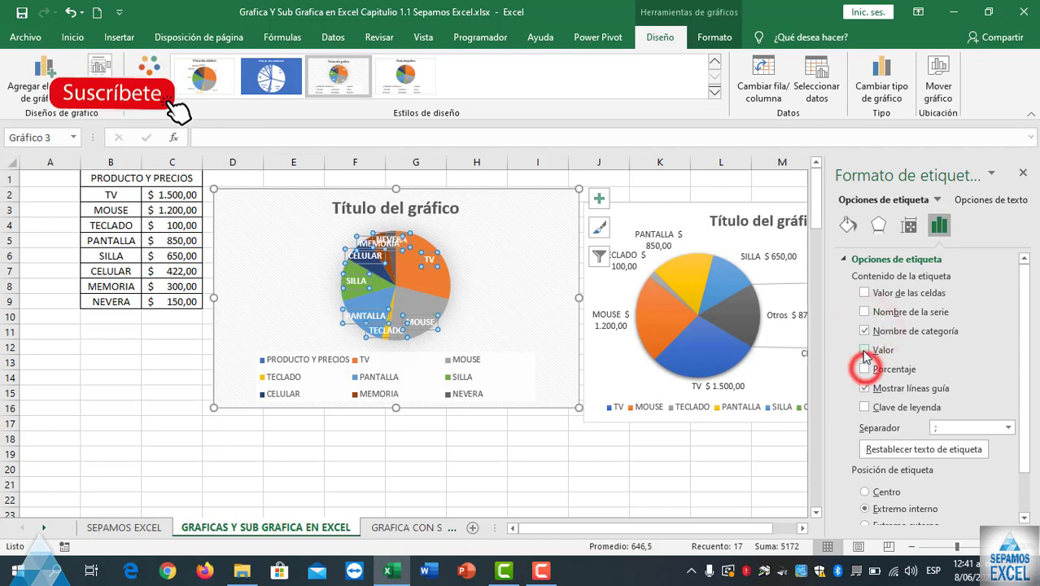
left_click(864, 350)
left_click(1008, 427)
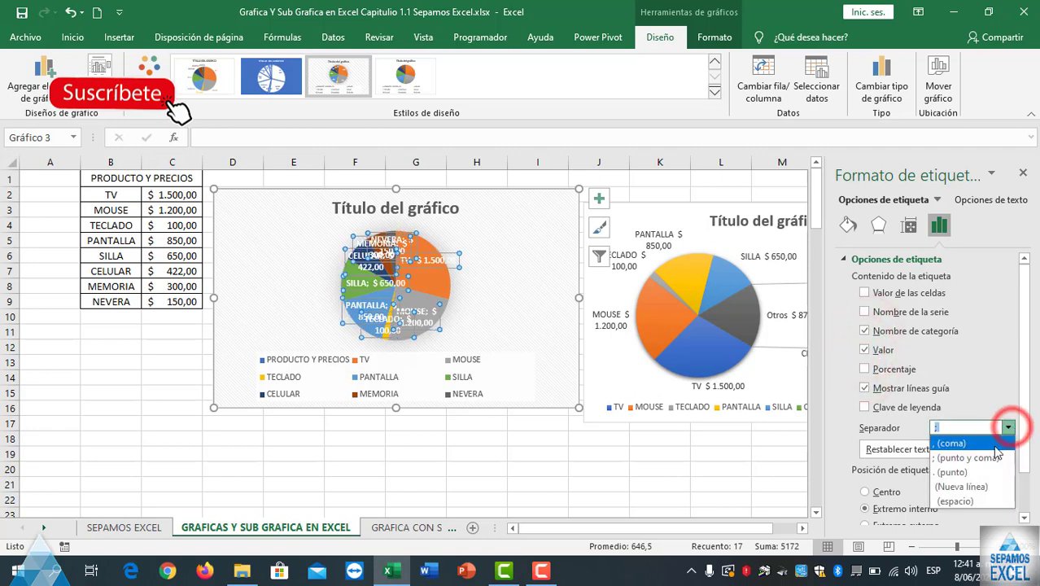
left_click(966, 485)
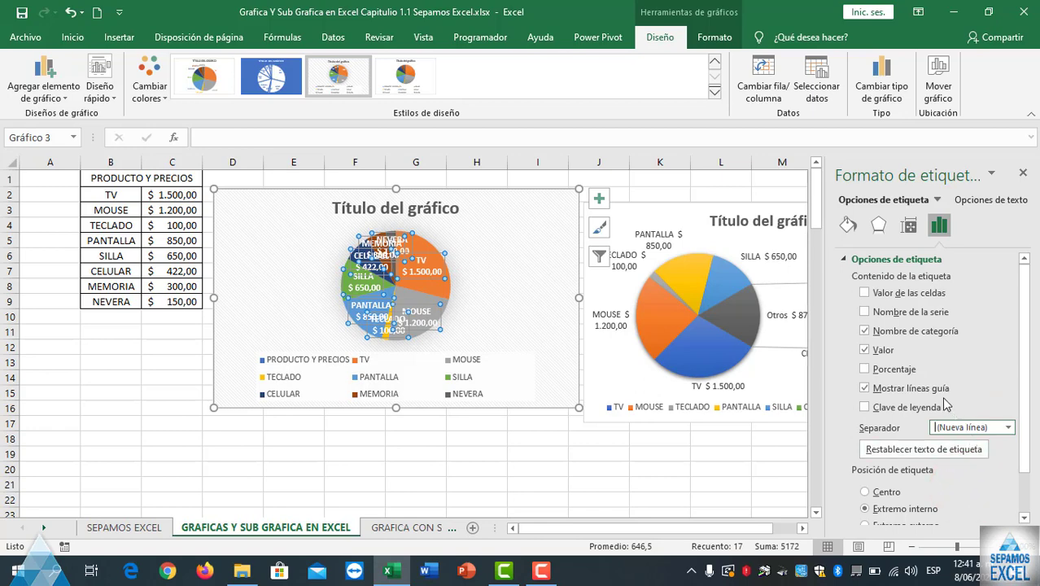
scroll(876, 465, "down", 2)
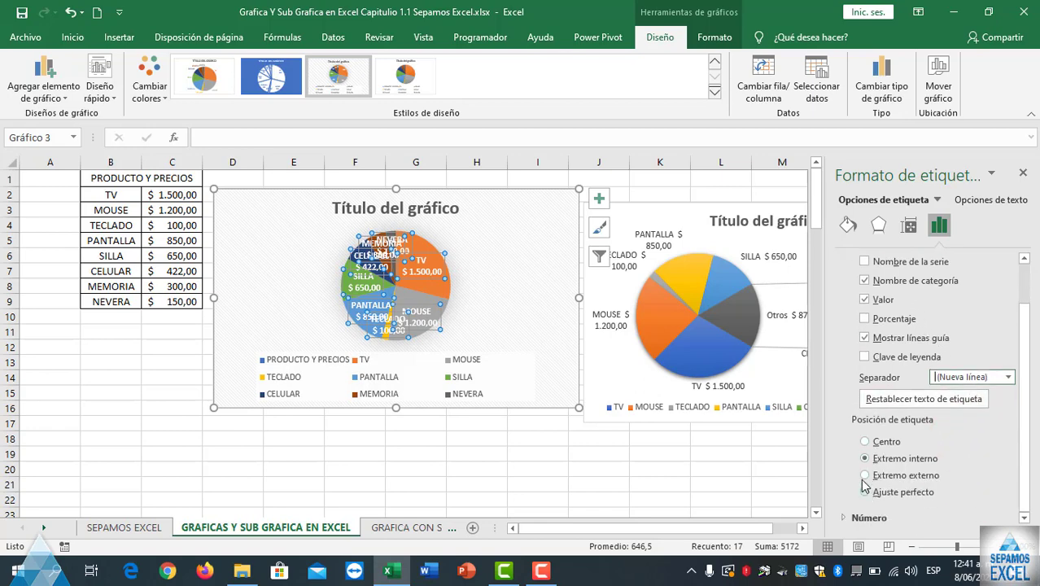
left_click(865, 476)
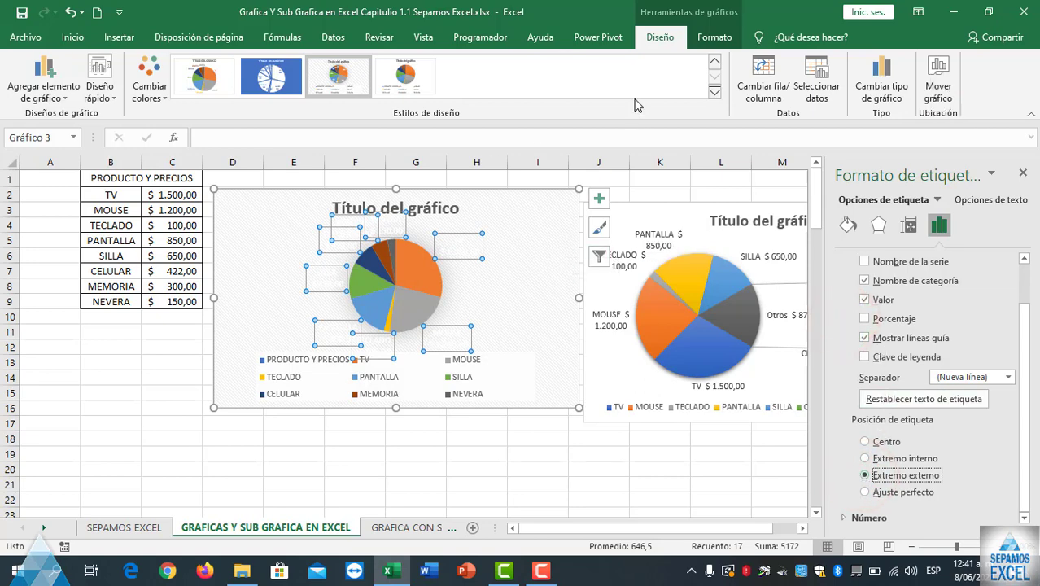
- Apply chart style Estilo 12 to the new pie chart for a white background with name-and-value labels
left_click(1023, 173)
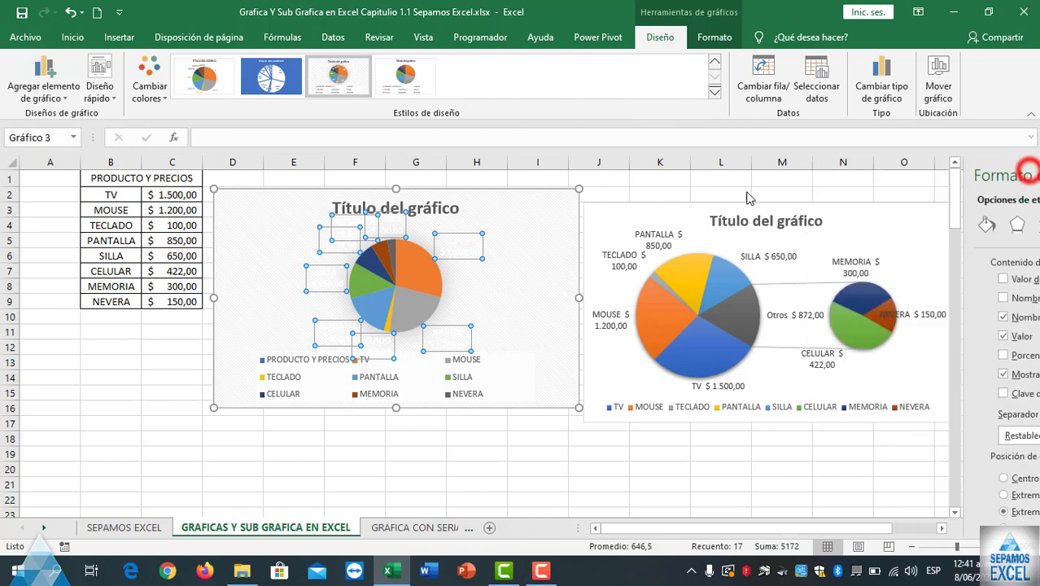
scroll(431, 79, "up", 2)
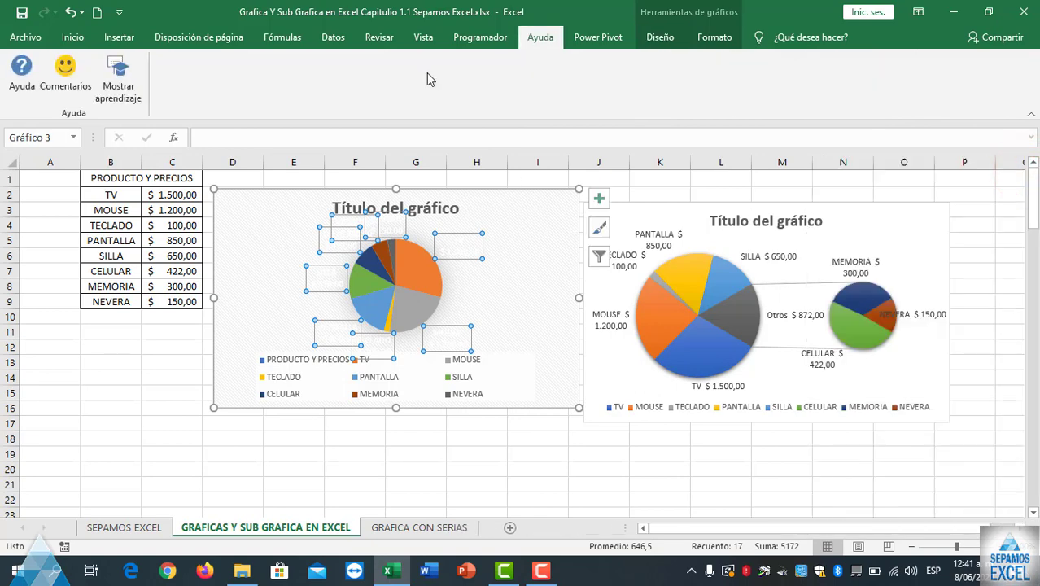
left_click(531, 265)
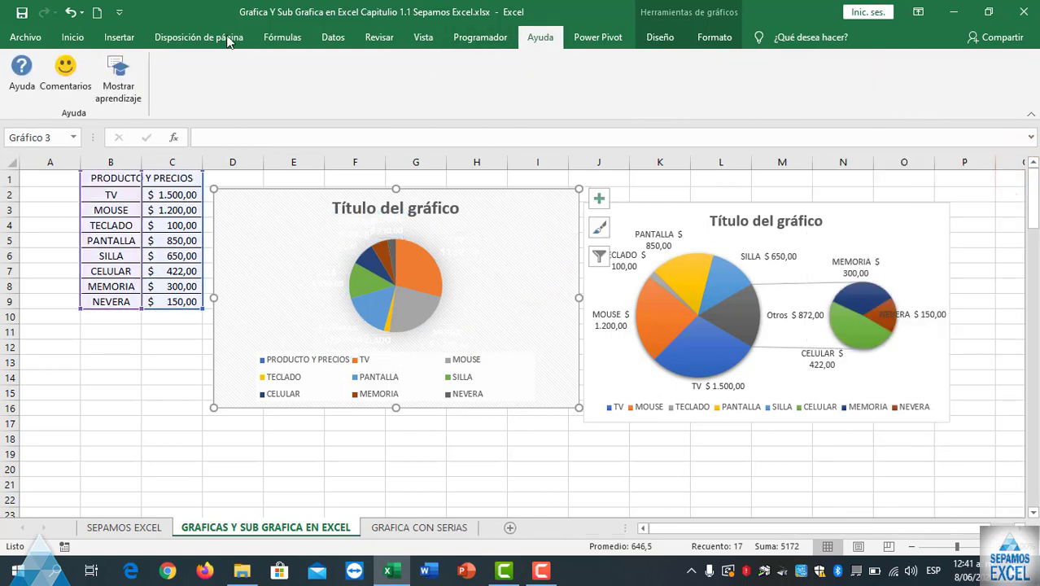
left_click(703, 38)
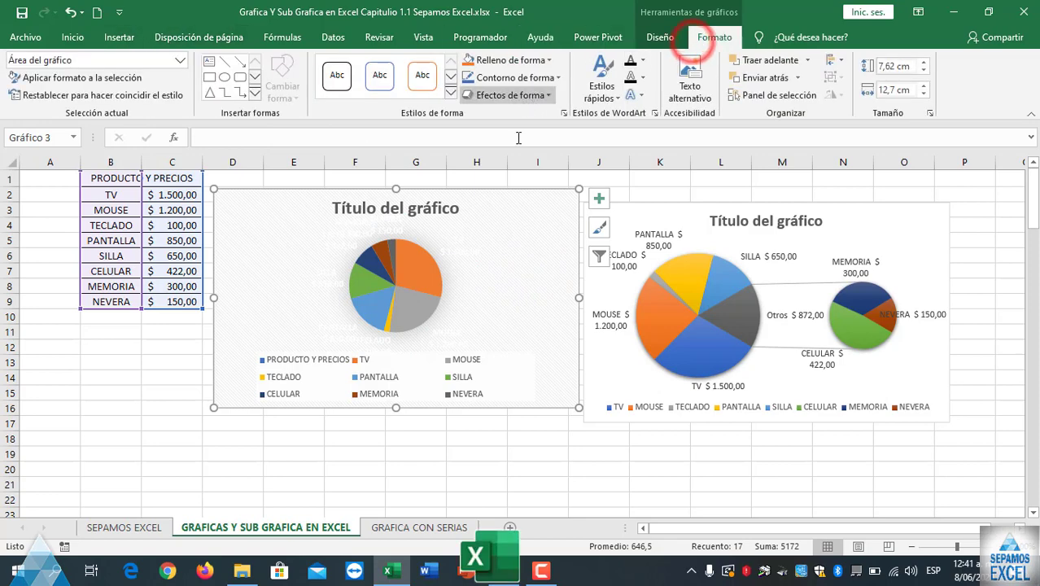
double_click(513, 214)
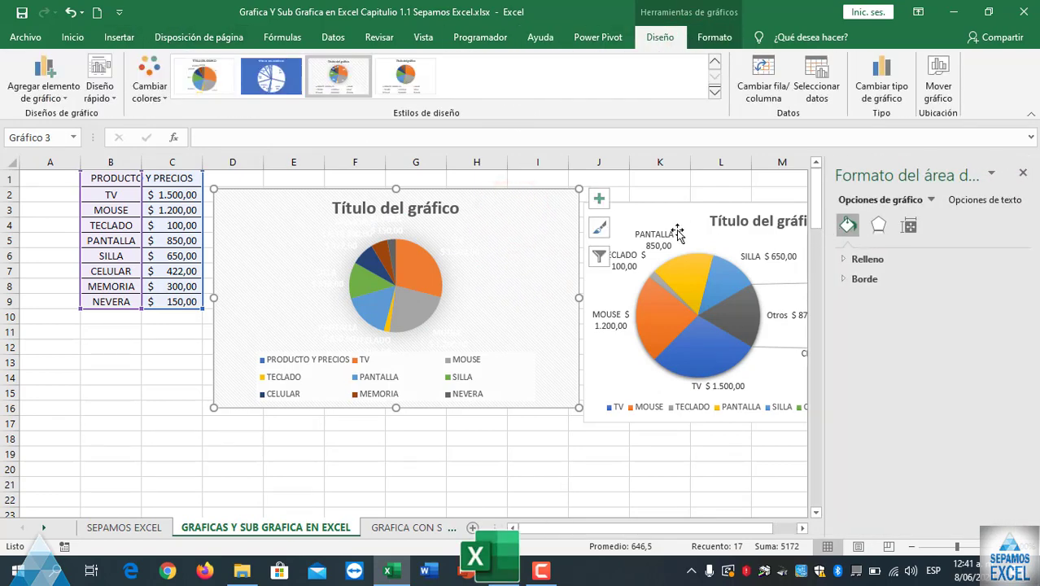
left_click(600, 231)
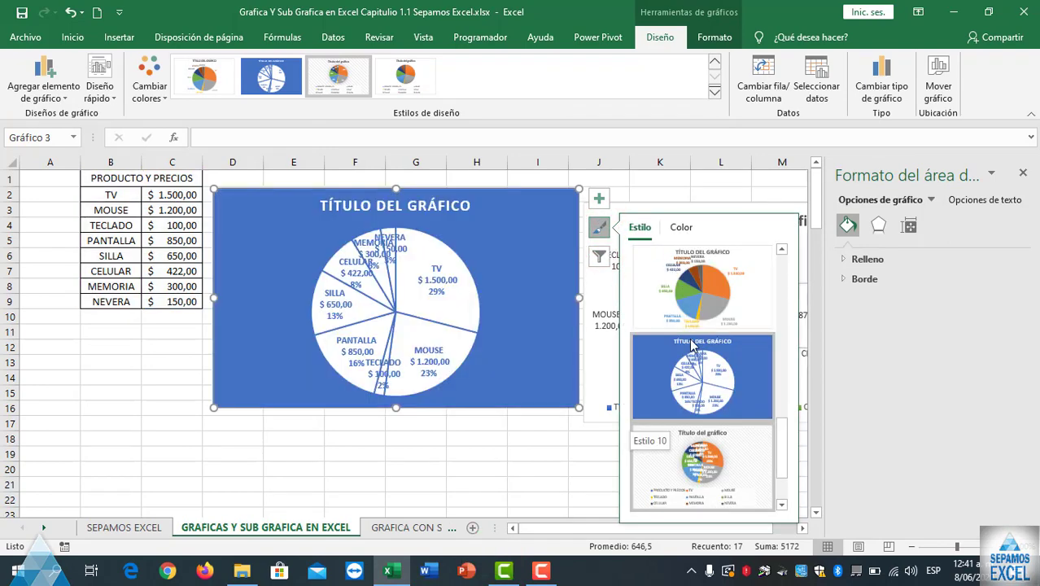
scroll(695, 358, "down", 1)
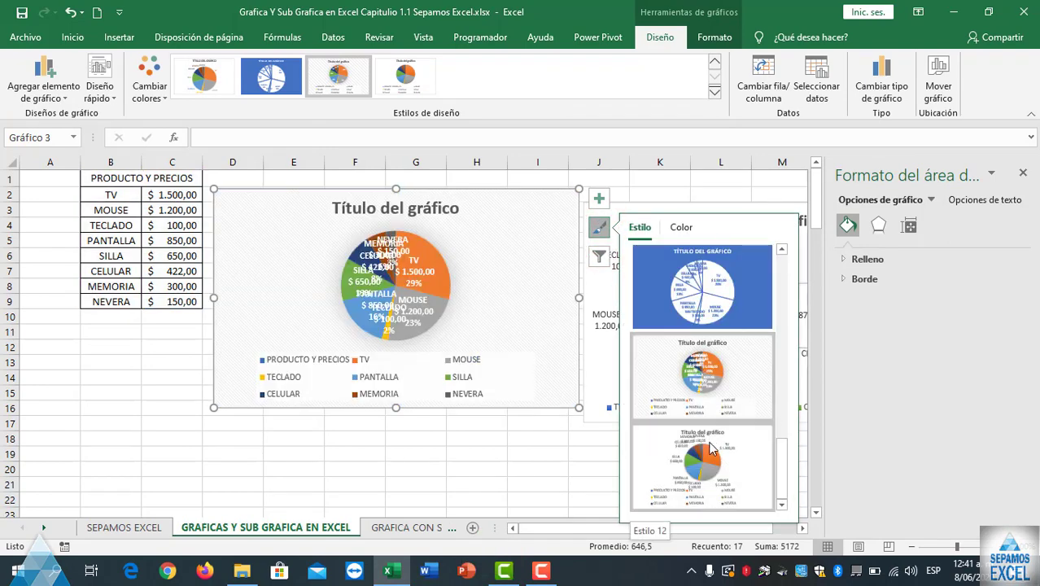
left_click(710, 450)
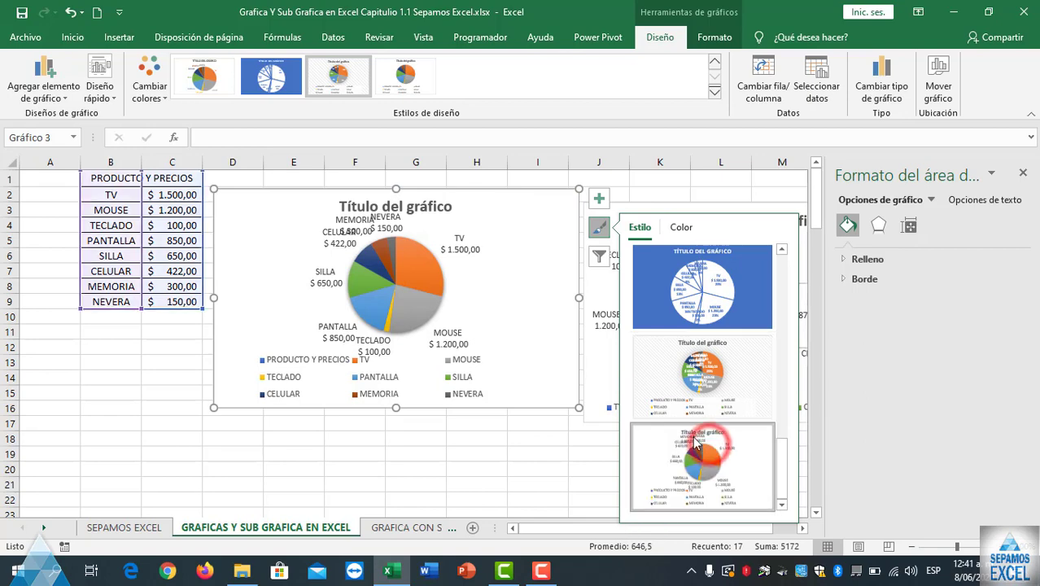
left_click(528, 298)
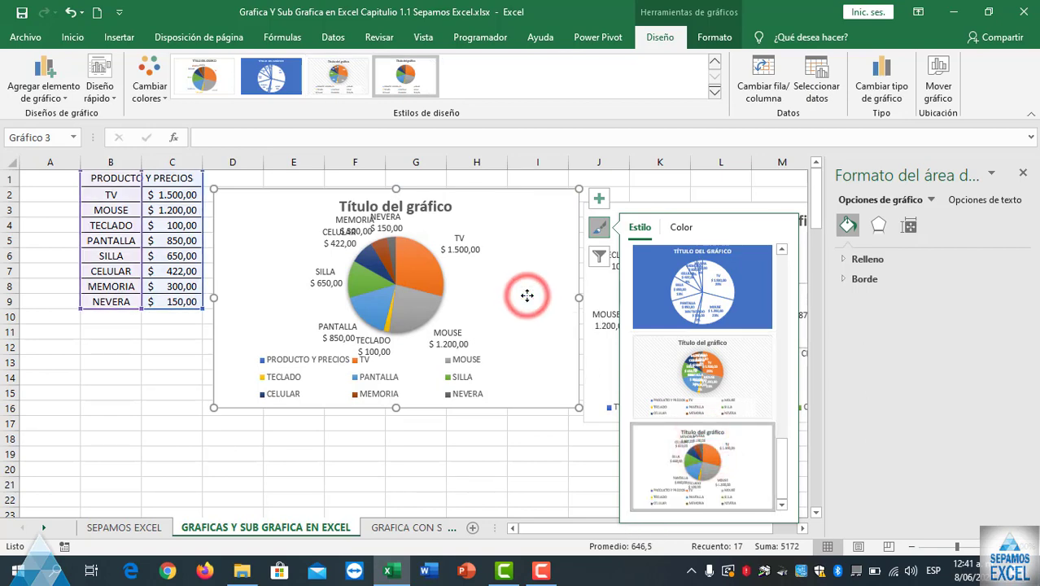
left_click(1024, 173)
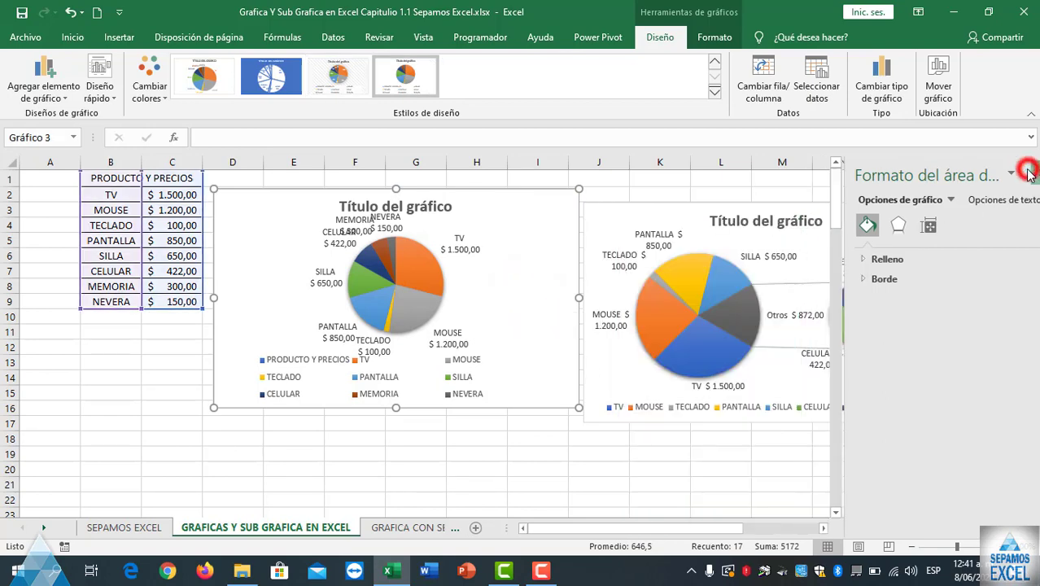
left_click(566, 248)
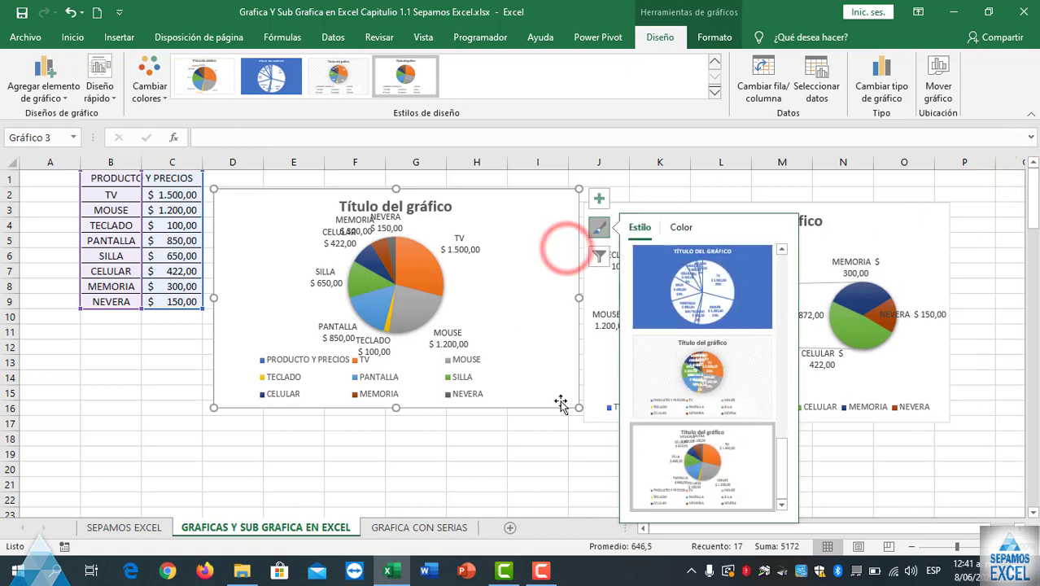
left_click(539, 467)
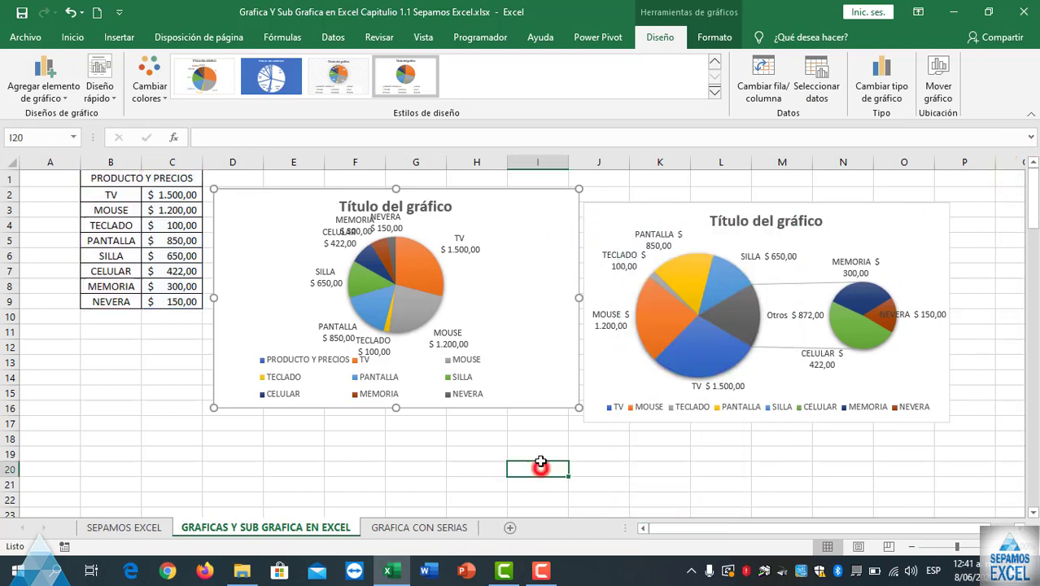
- Try a grey-background style from the chart style gallery on the first pie chart
left_click(535, 310)
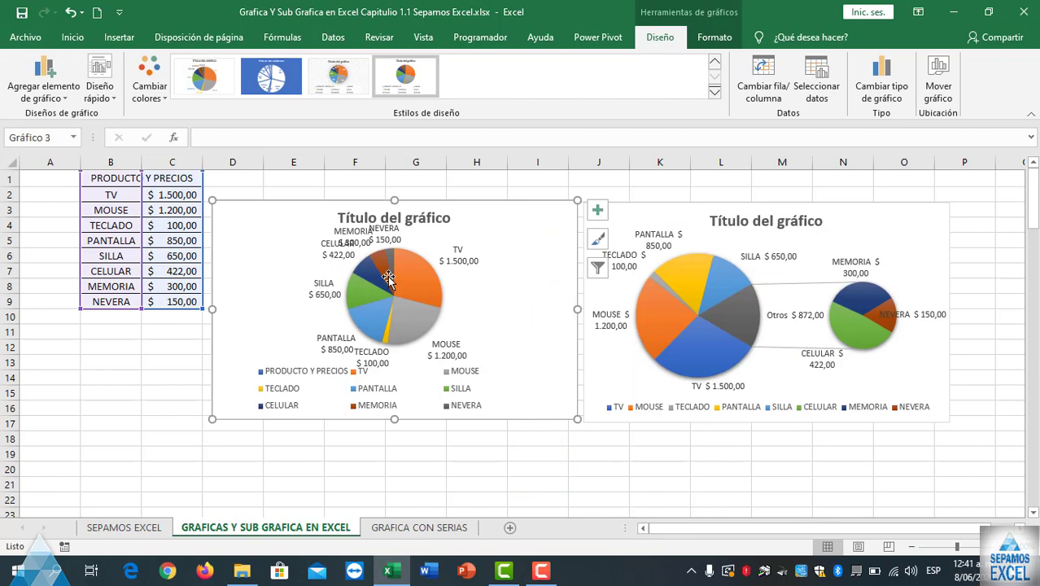
left_click(714, 62)
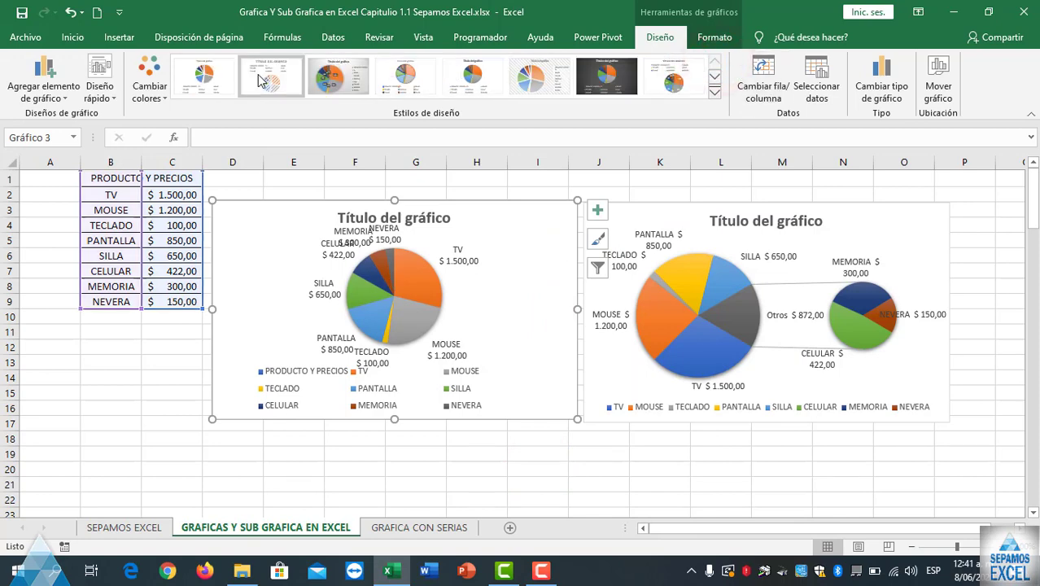
left_click(338, 77)
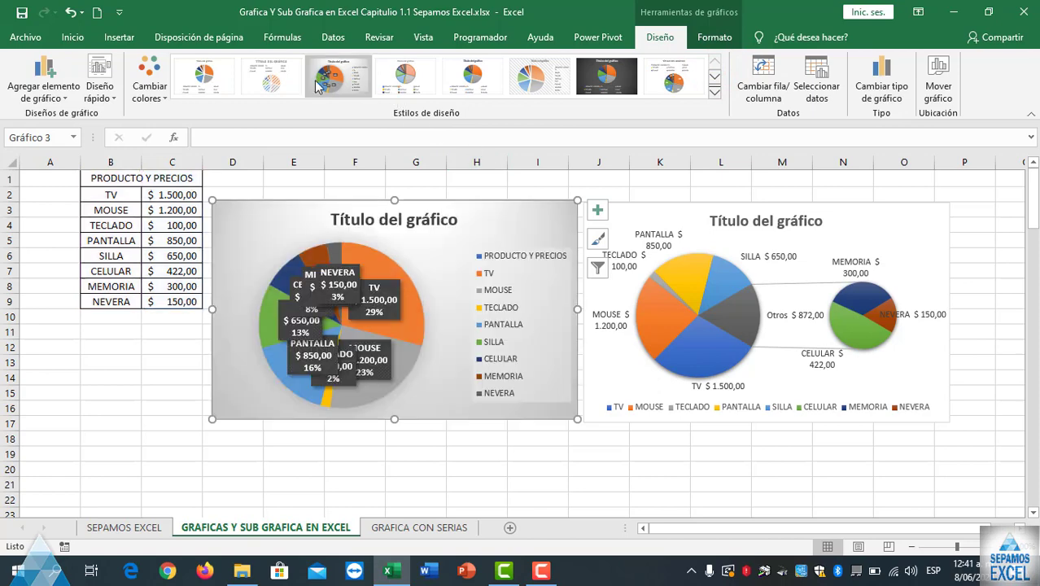
- Delete the first pie chart, then move the pie-of-pie chart left and delete it too
left_click(543, 218)
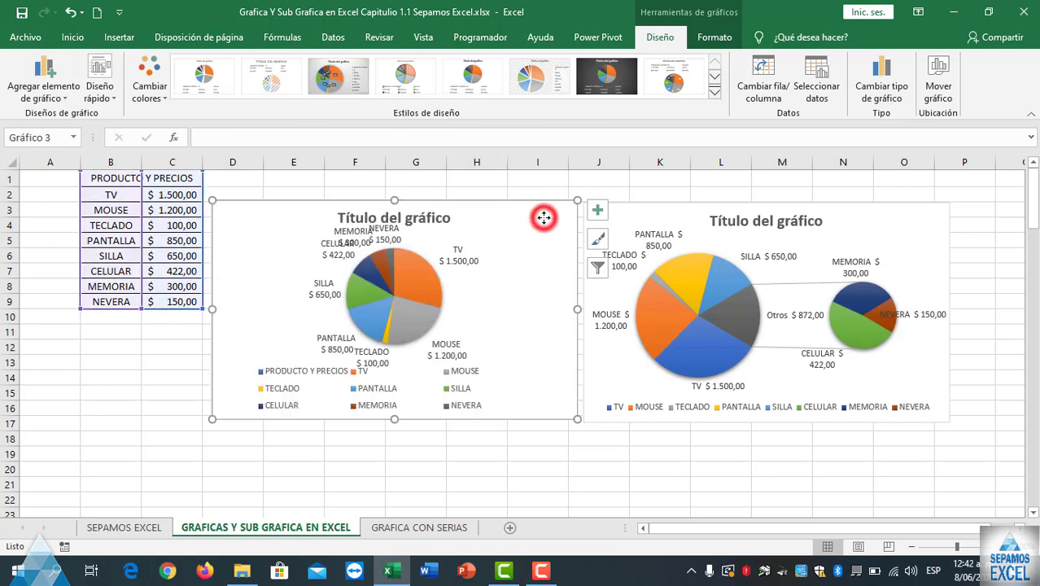
key("Delete")
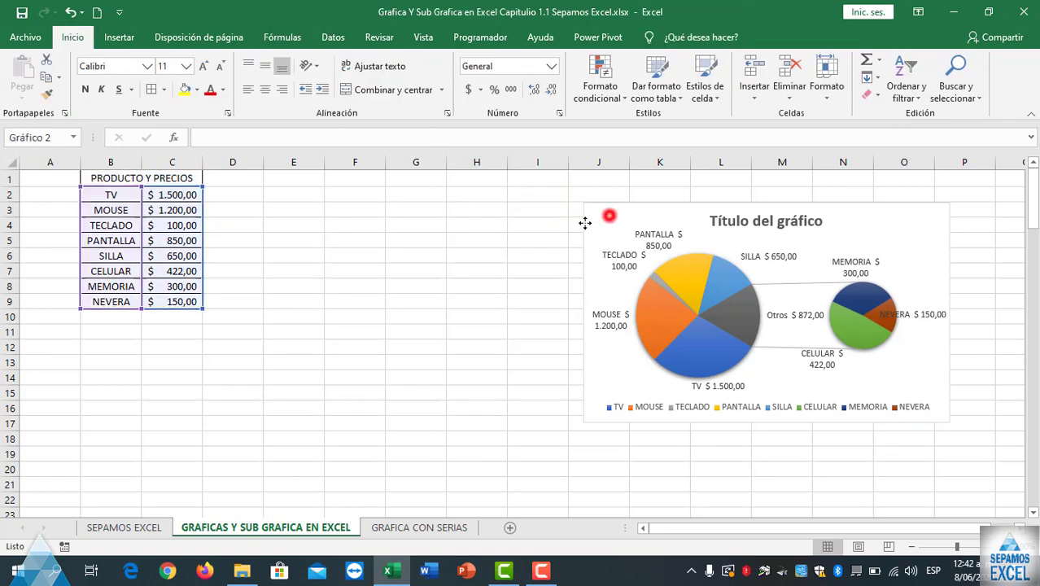
mouse_move(592, 207)
left_mouse_down()
mouse_move(446, 214)
mouse_move(403, 197)
left_mouse_up()
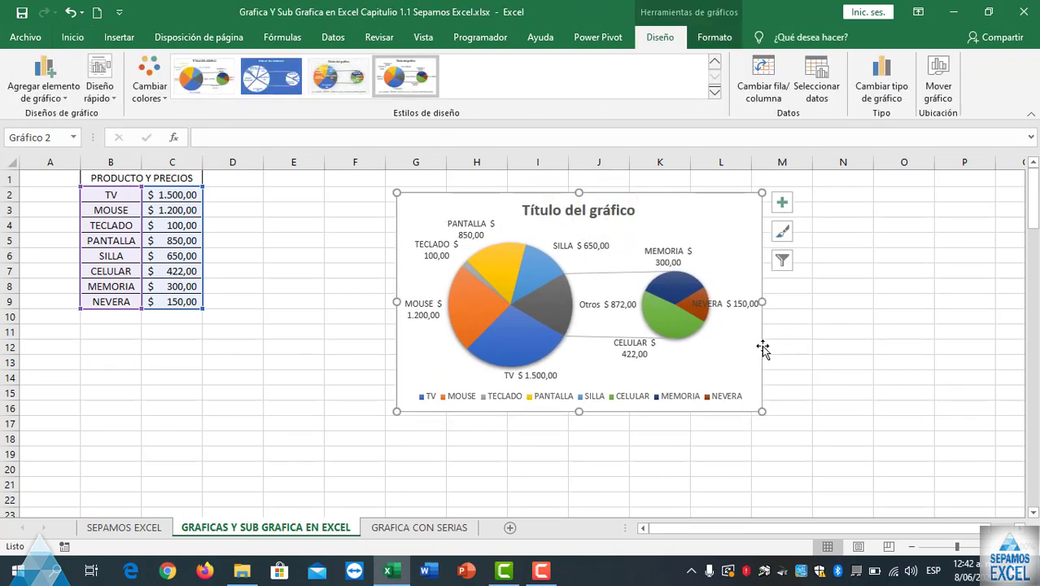
key("Delete")
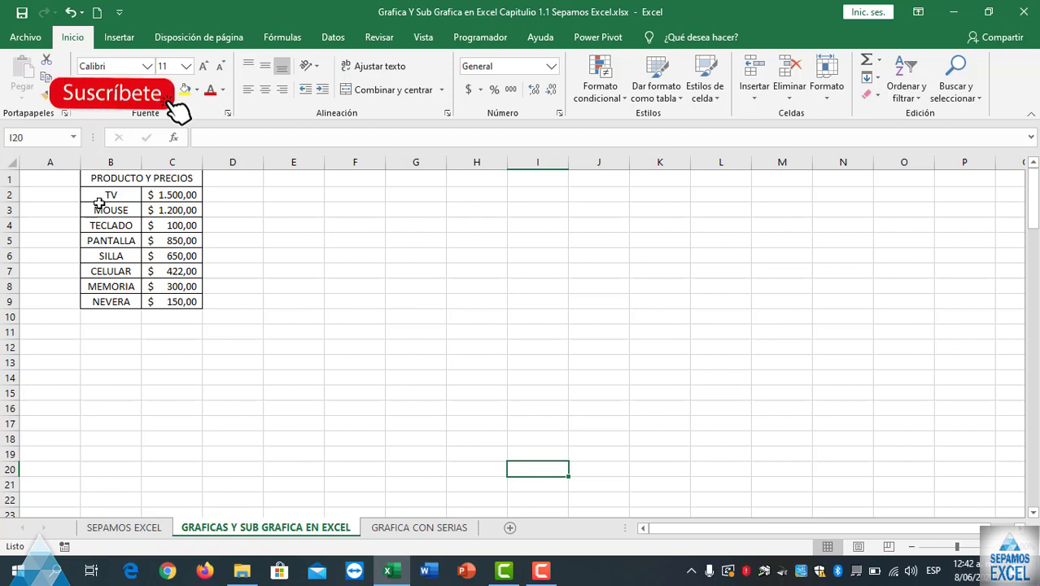
- Select the table B1:C9 and show the pie chart types on the Insertar ribbon
left_click_drag(97, 179, 180, 301)
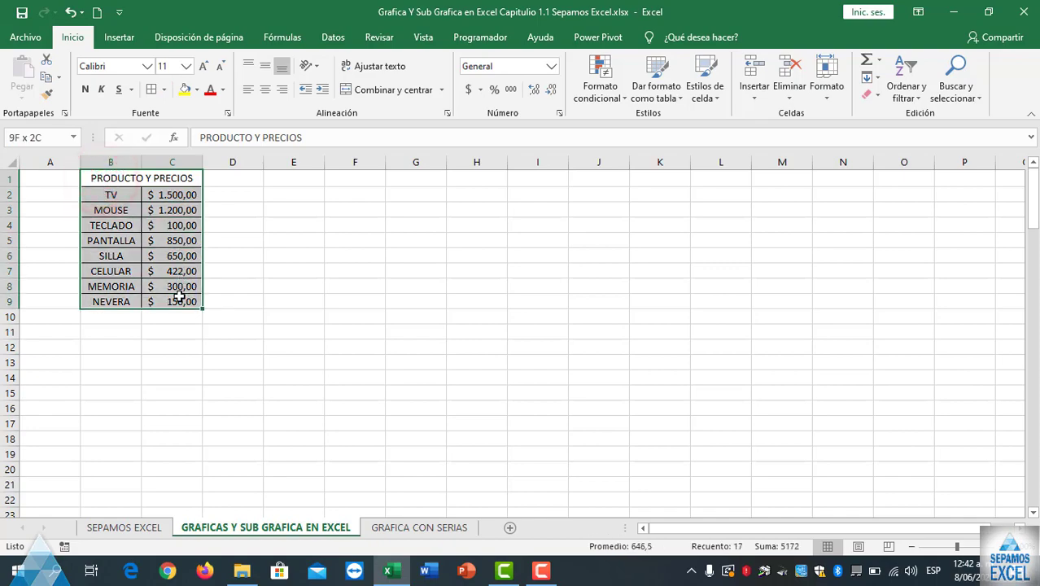
left_click(119, 37)
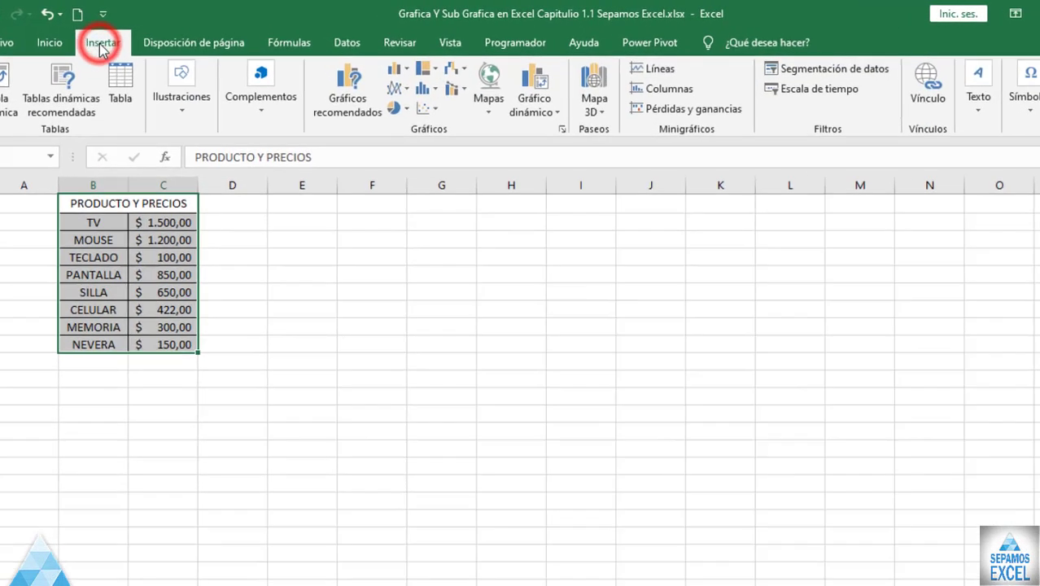
left_click(428, 134)
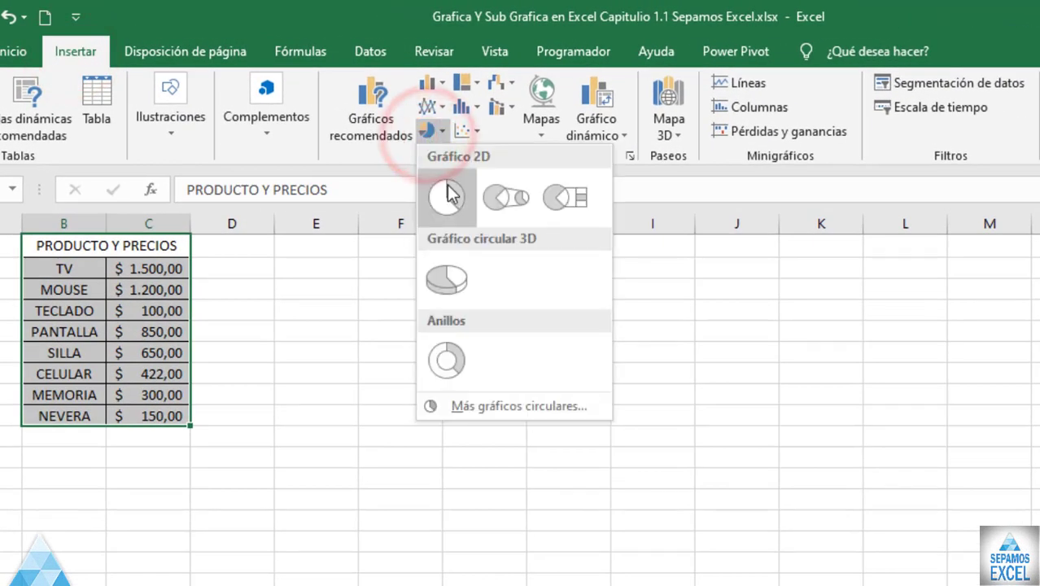
- Insert a Gráfico circular con subgráfico circular of the prices and move it up beside the table
left_click(521, 195)
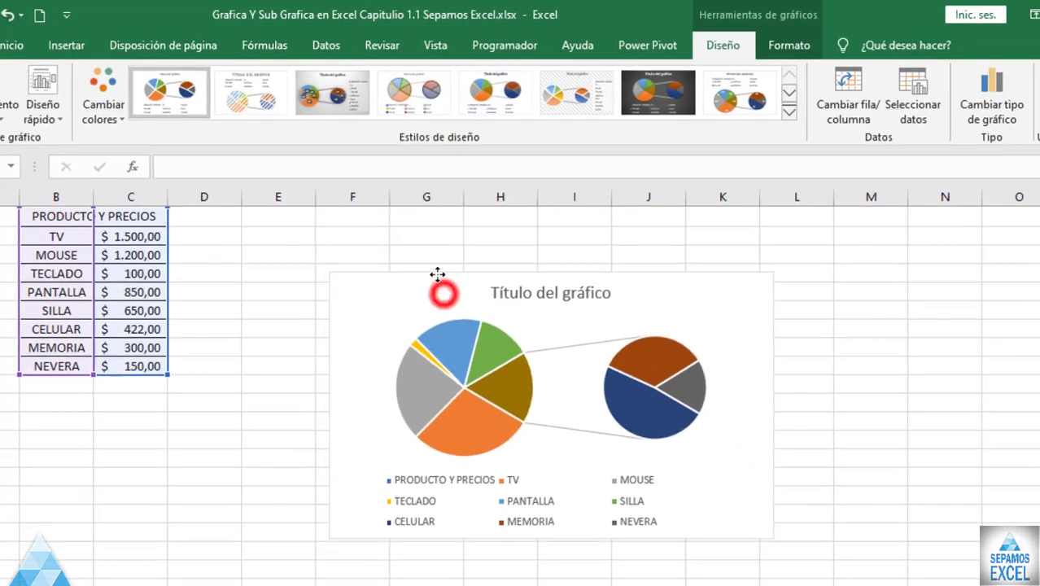
left_click_drag(438, 274, 427, 247)
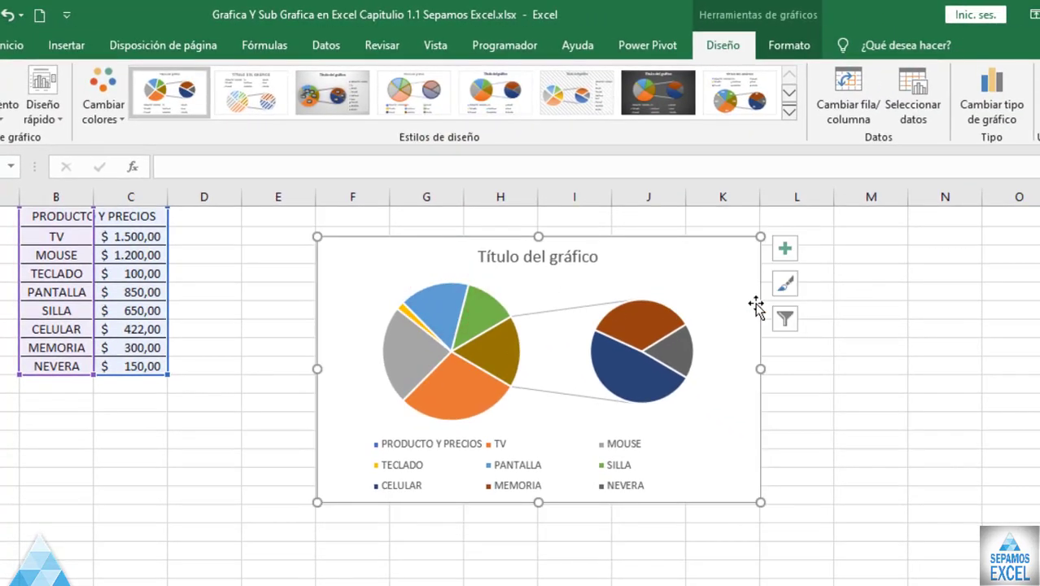
left_click(776, 291)
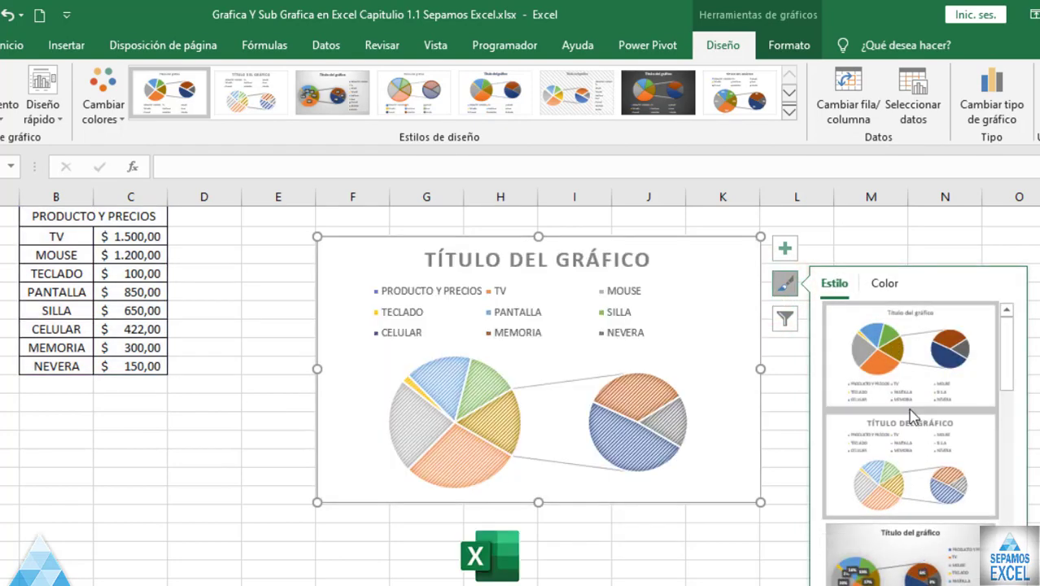
- Apply the dark grey Estilo 7 chart style to the pie-of-pie chart and close the gallery
scroll(920, 551, "down", 2)
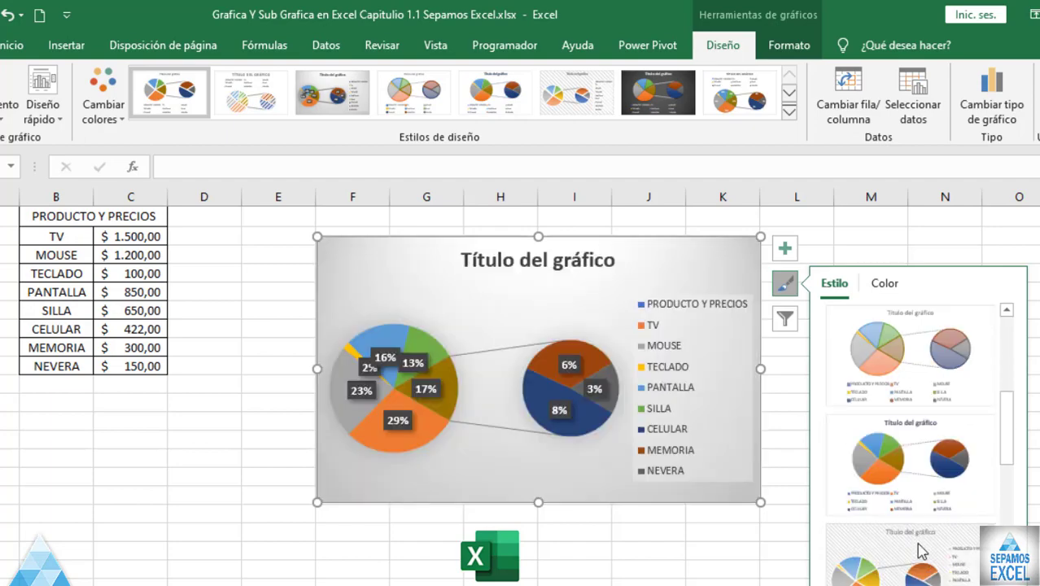
scroll(920, 550, "down", 2)
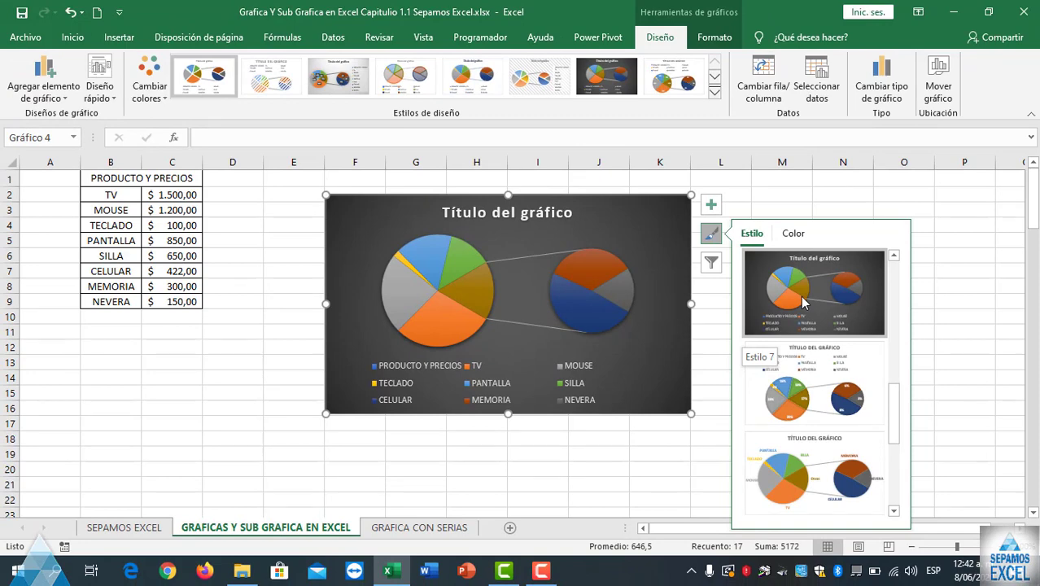
left_click(802, 301)
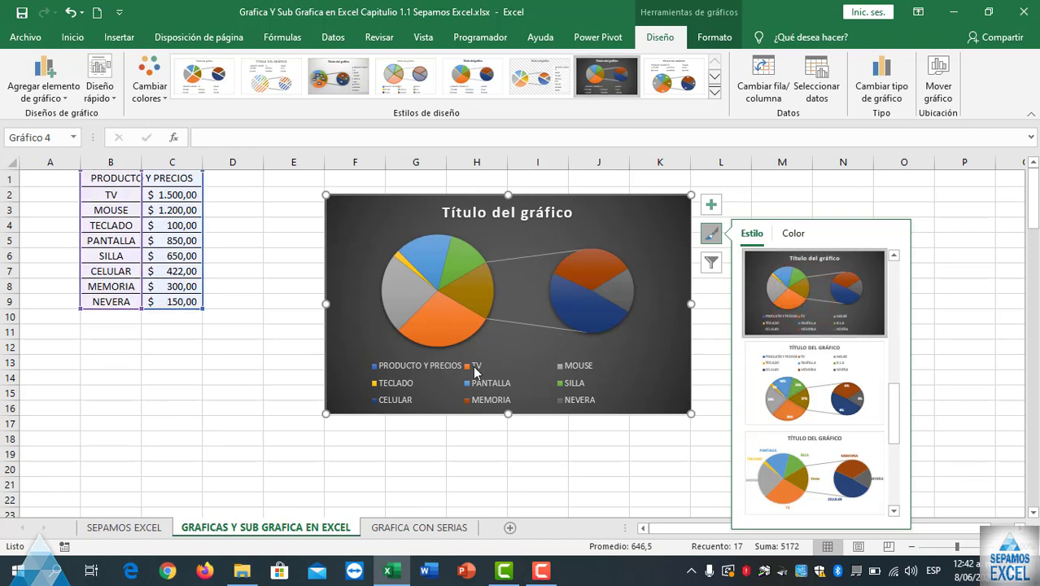
key("Escape")
key("Escape")
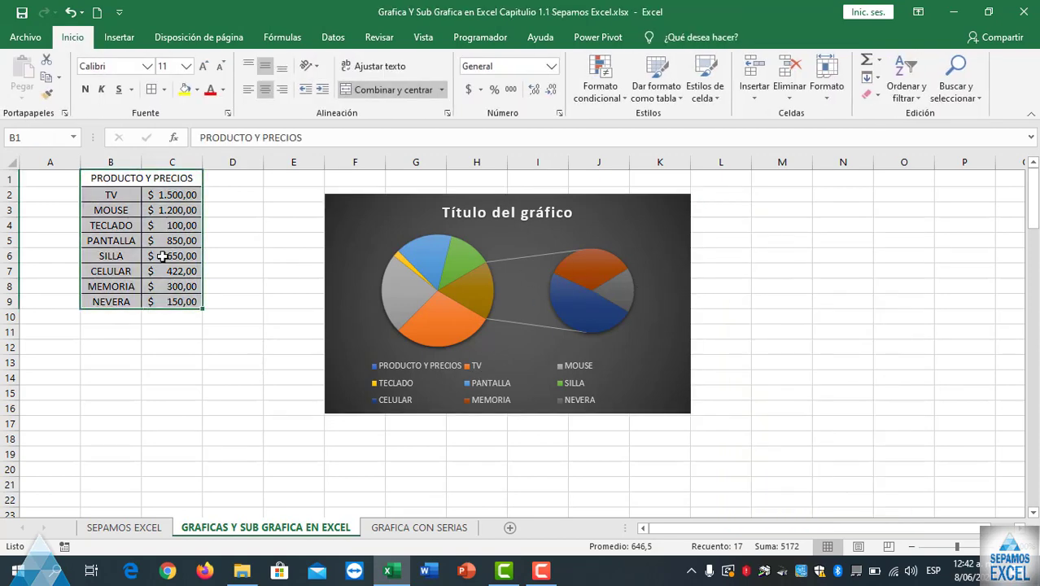
- Trim the header row so the chart's price and category ranges start at C2 and B2
left_click(439, 283)
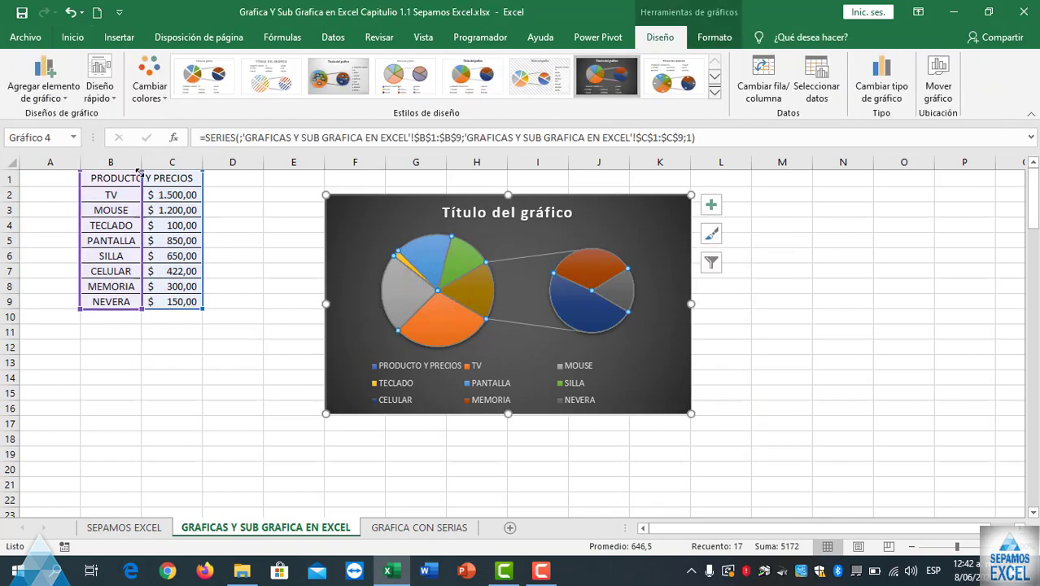
left_click_drag(138, 170, 142, 186)
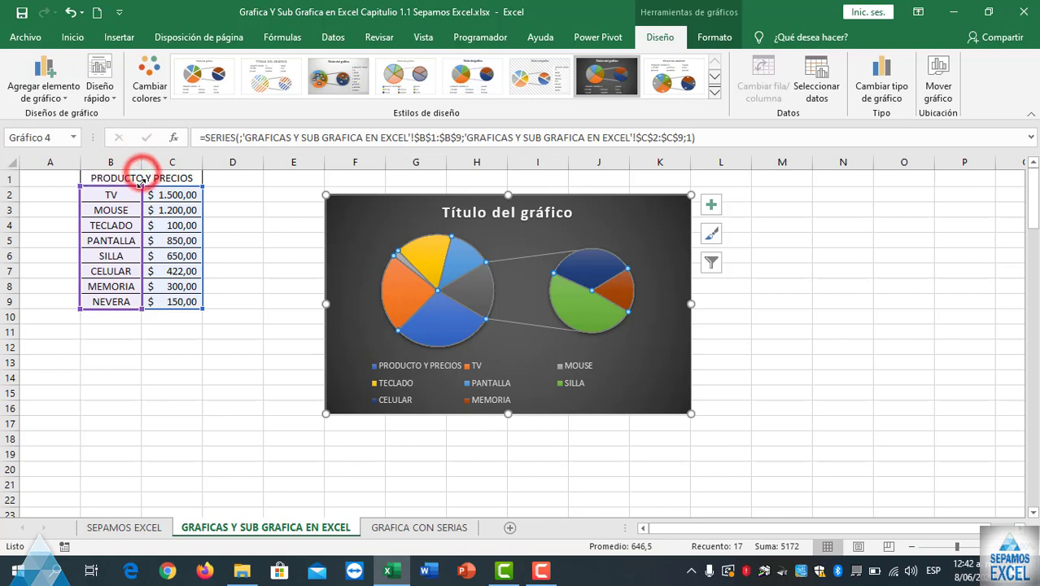
left_click_drag(140, 172, 142, 186)
left_click(532, 242)
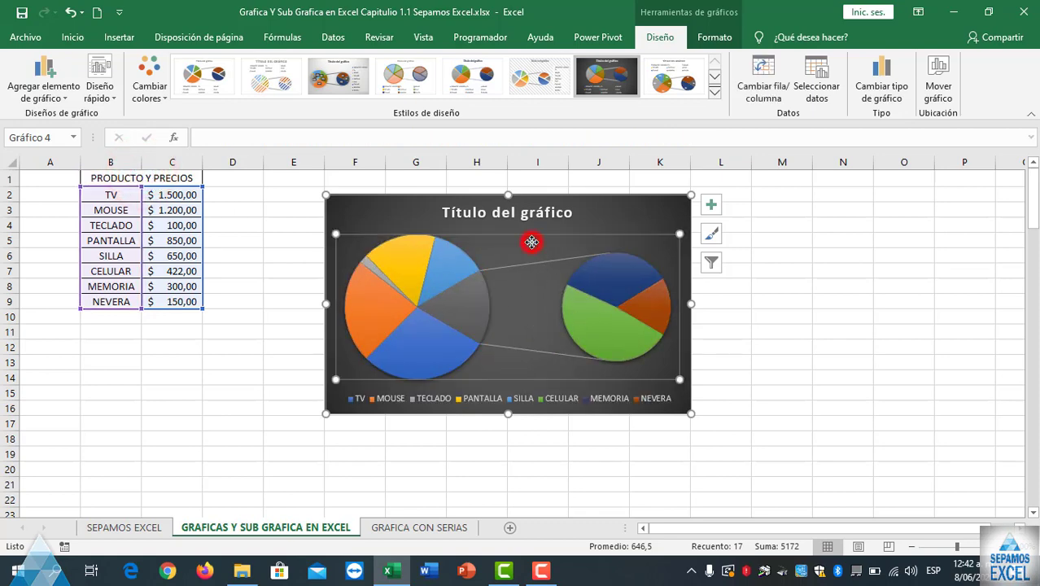
left_click(142, 179)
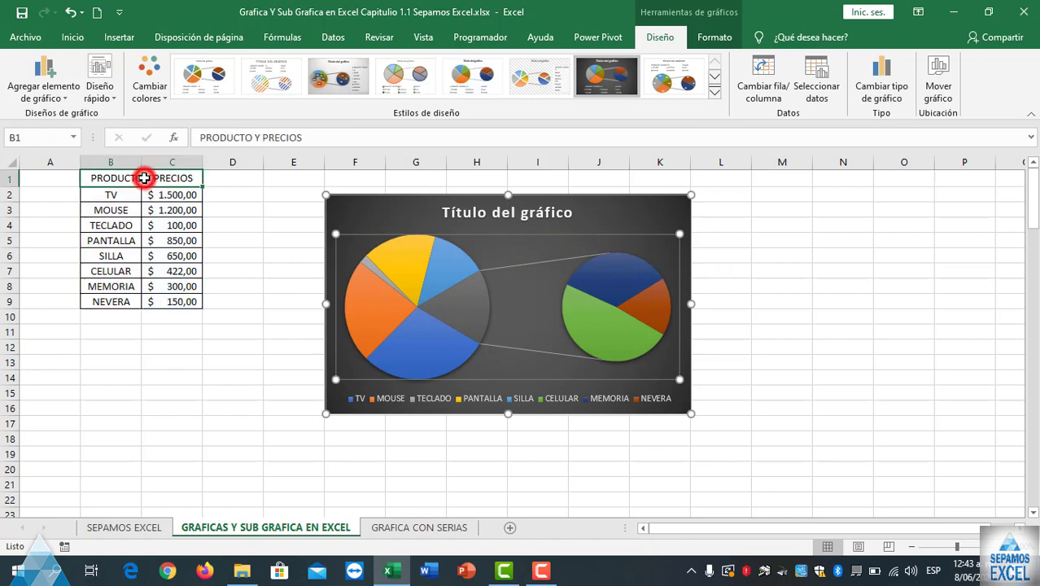
left_click(611, 231)
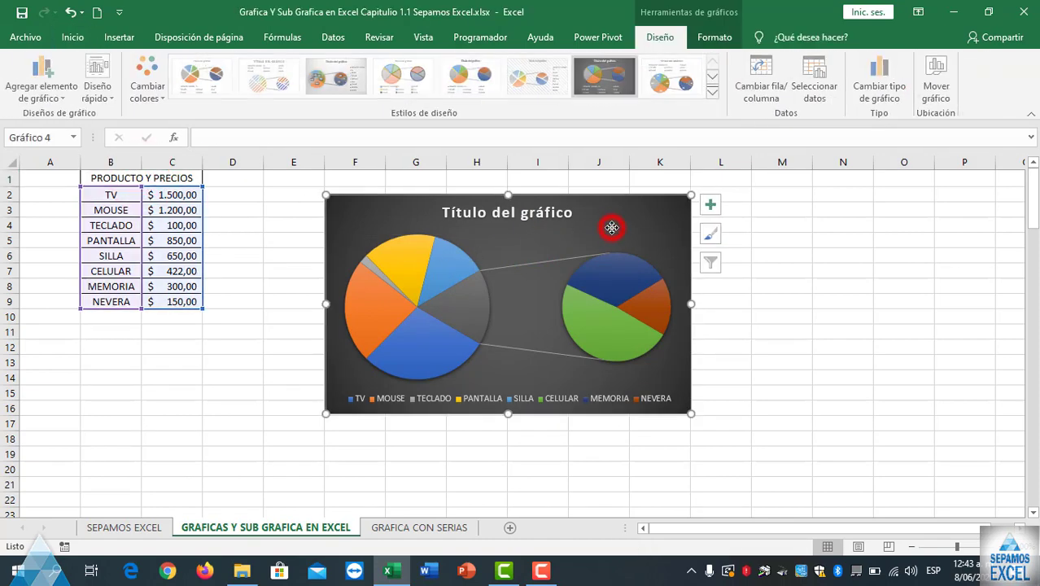
- Add Outside End data labels showing each slice's price to both pies
left_click(712, 235)
left_click(711, 204)
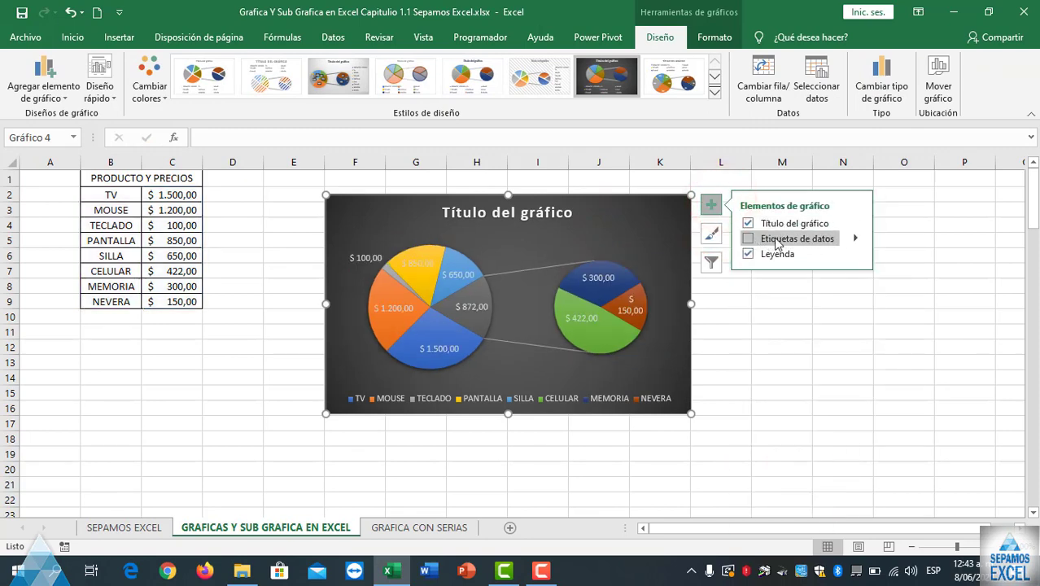
left_click(857, 240)
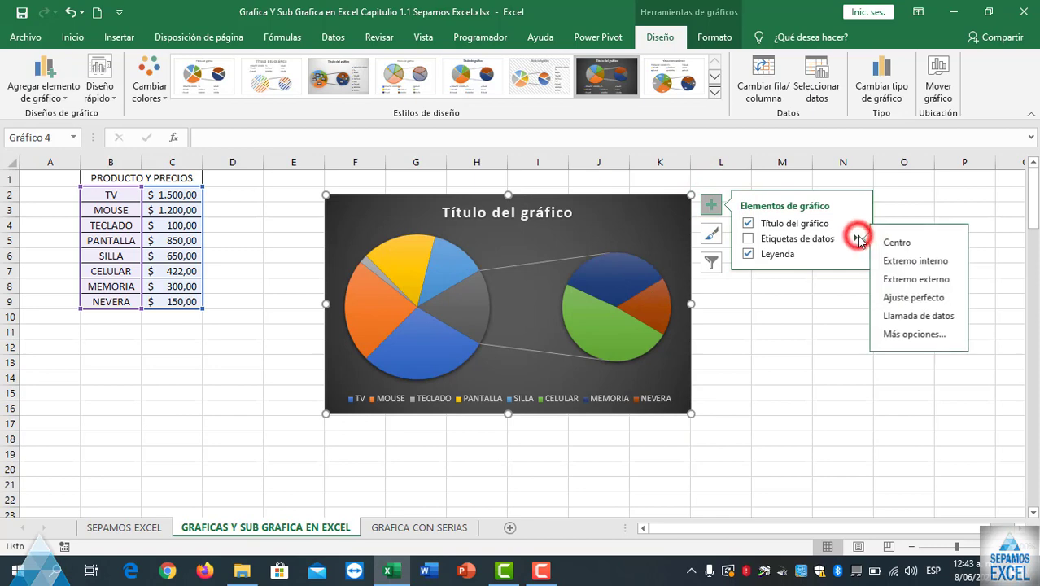
left_click(748, 238)
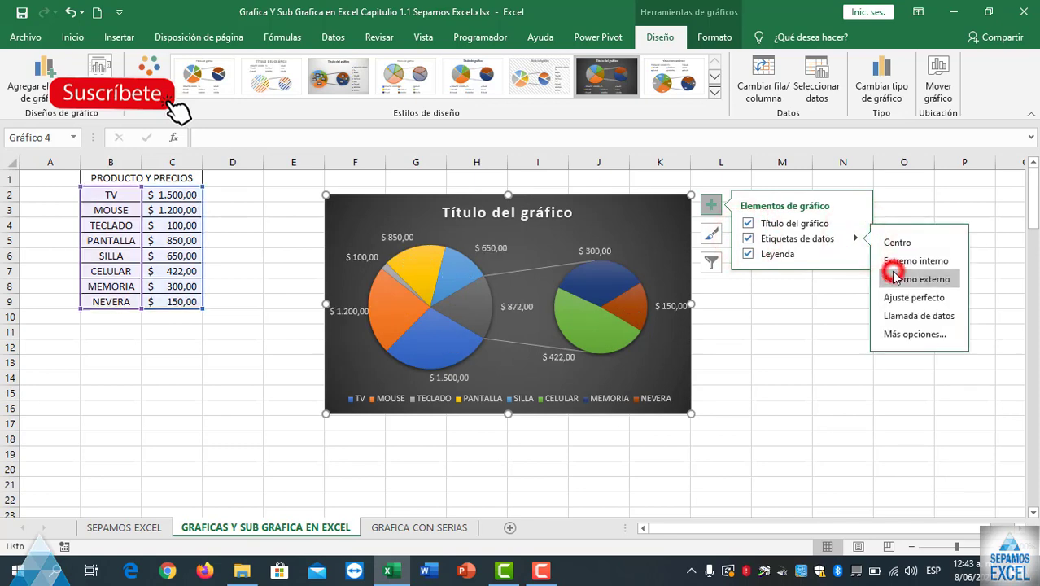
left_click(900, 340)
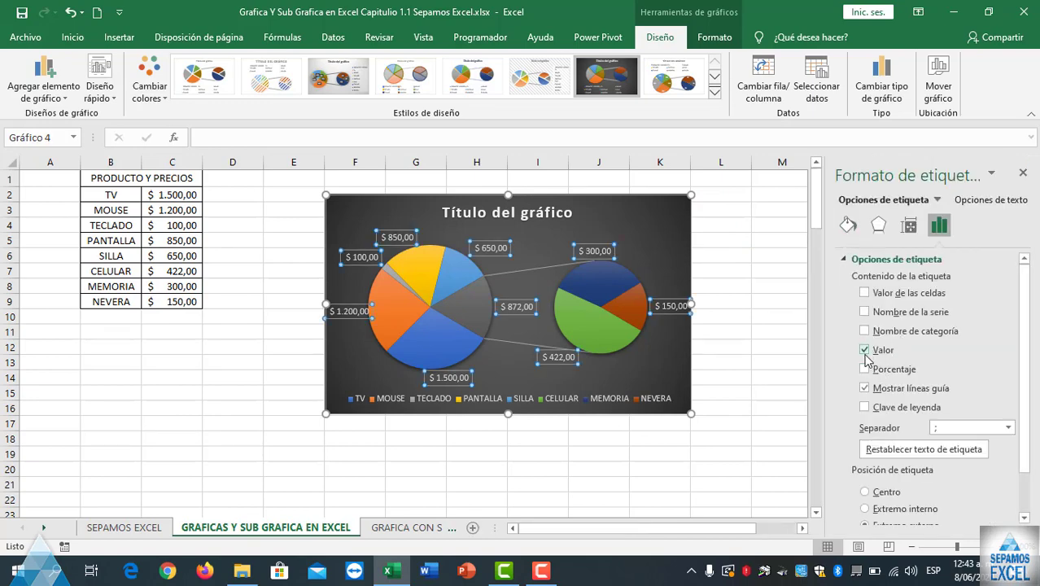
left_click(864, 350)
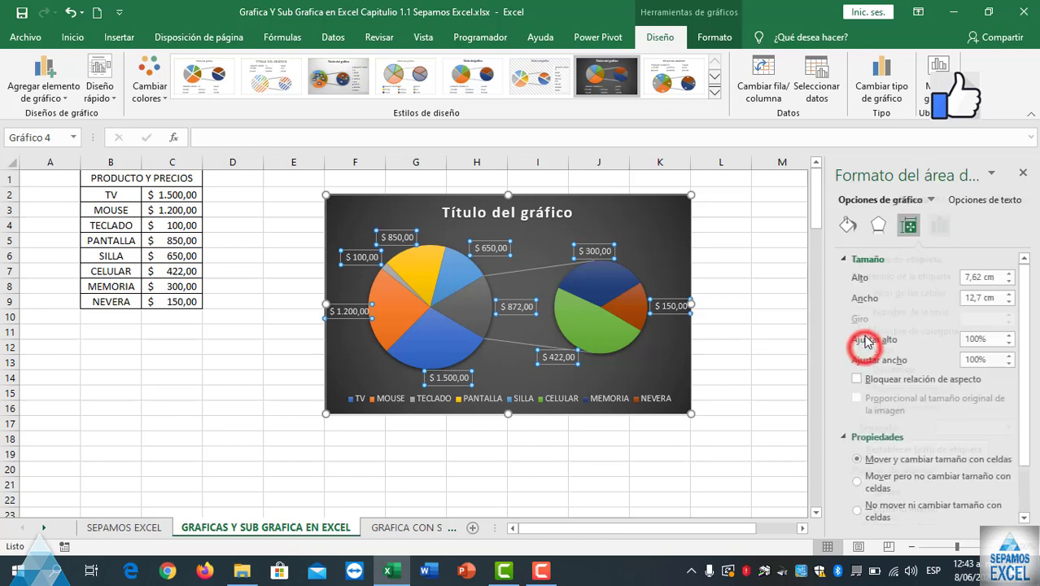
key("ctrl+z")
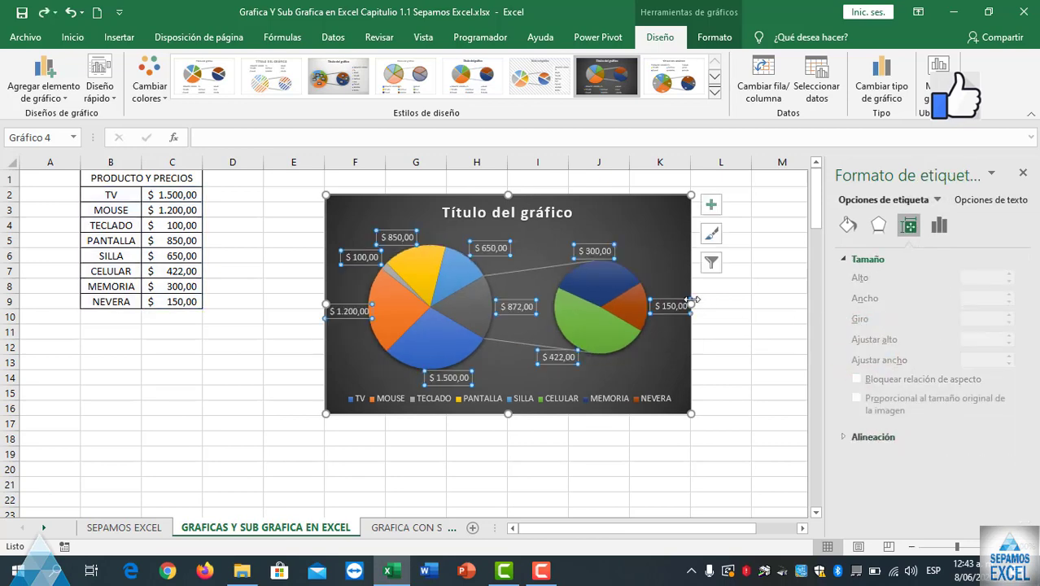
left_click(671, 262)
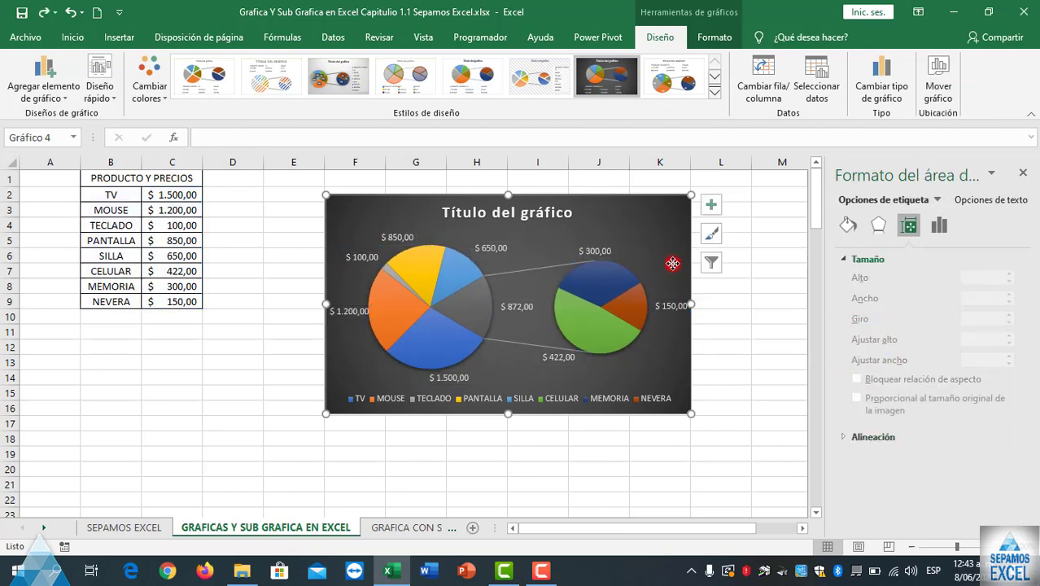
left_click(1022, 175)
- Add Category Name to the data labels, separated from the value by a space
left_click(709, 203)
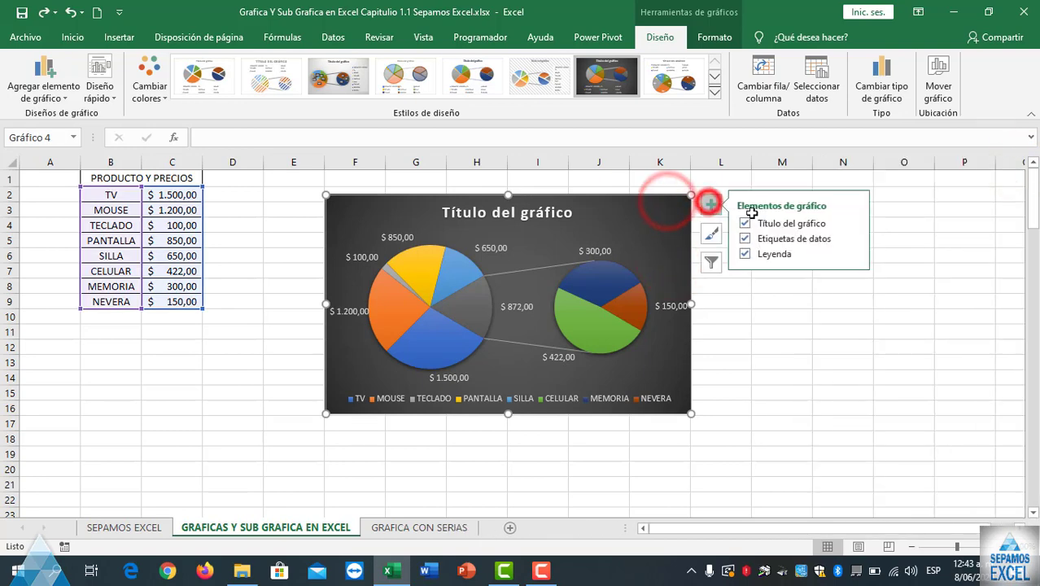
left_click(855, 238)
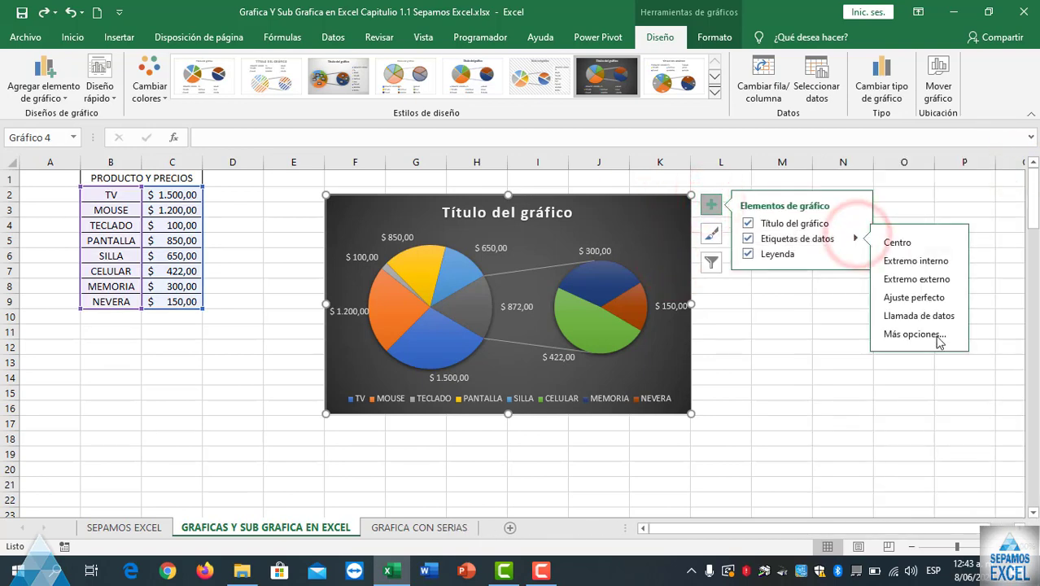
left_click(936, 336)
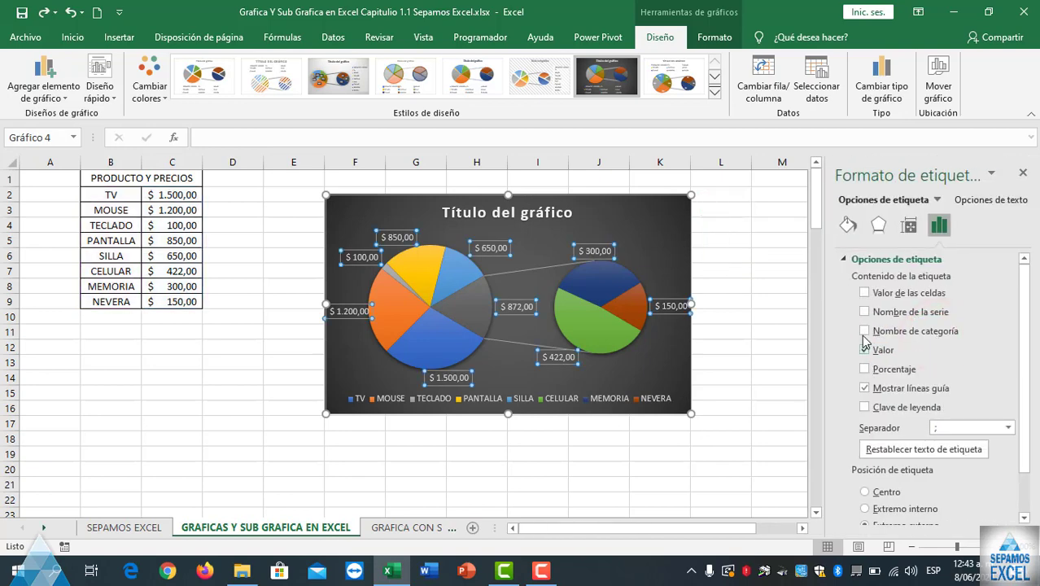
left_click(864, 332)
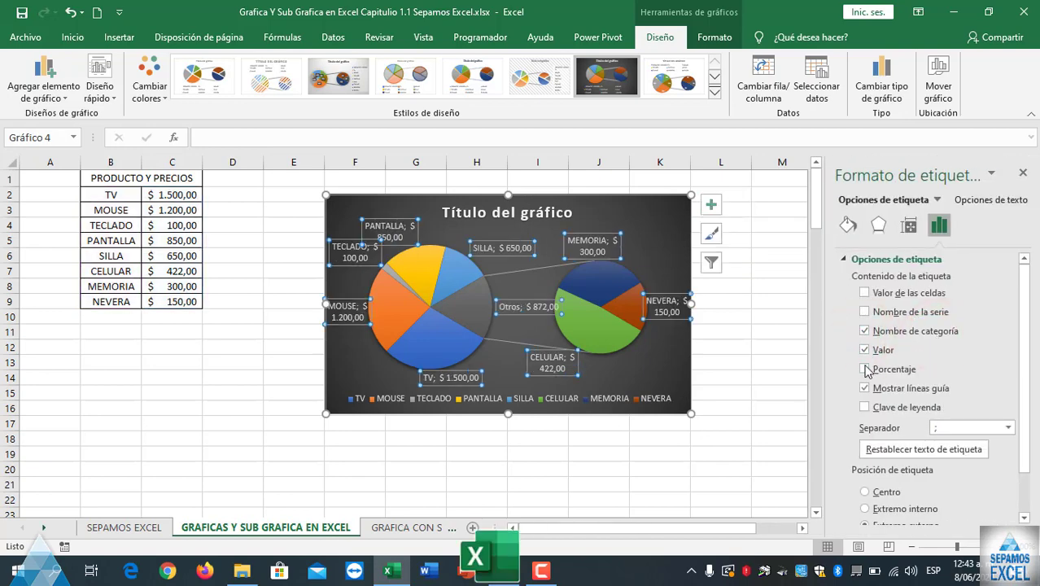
left_click(1008, 428)
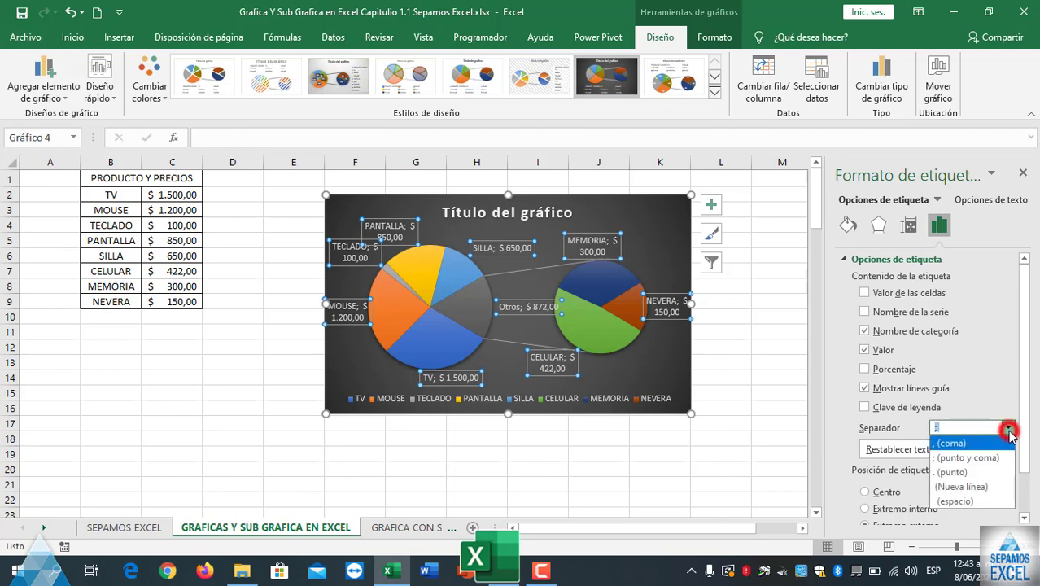
left_click(960, 501)
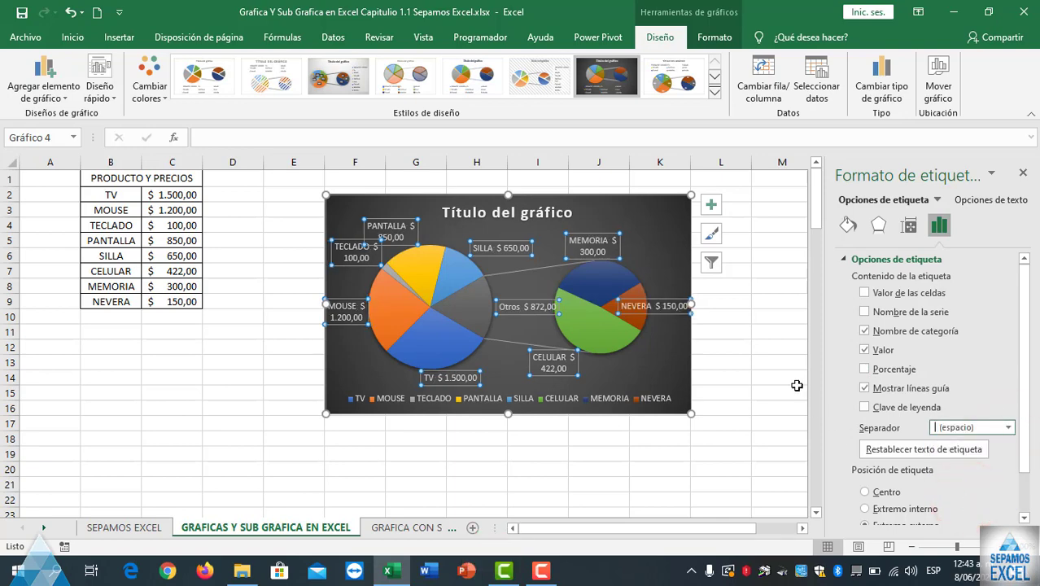
- Widen the pie-of-pie chart out to column M
left_click(667, 253)
left_click(765, 255)
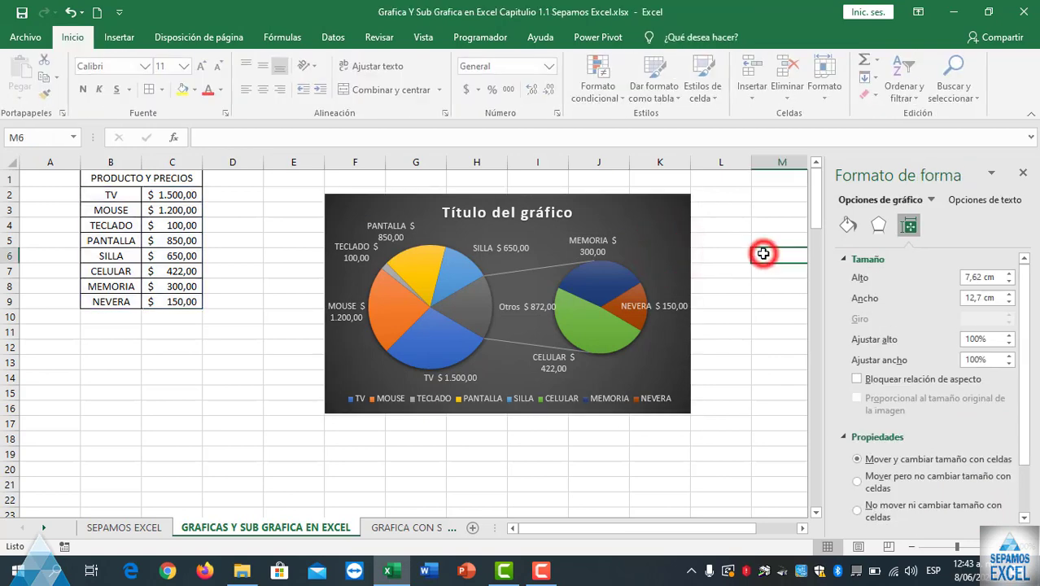
left_click(1023, 172)
left_click(671, 259)
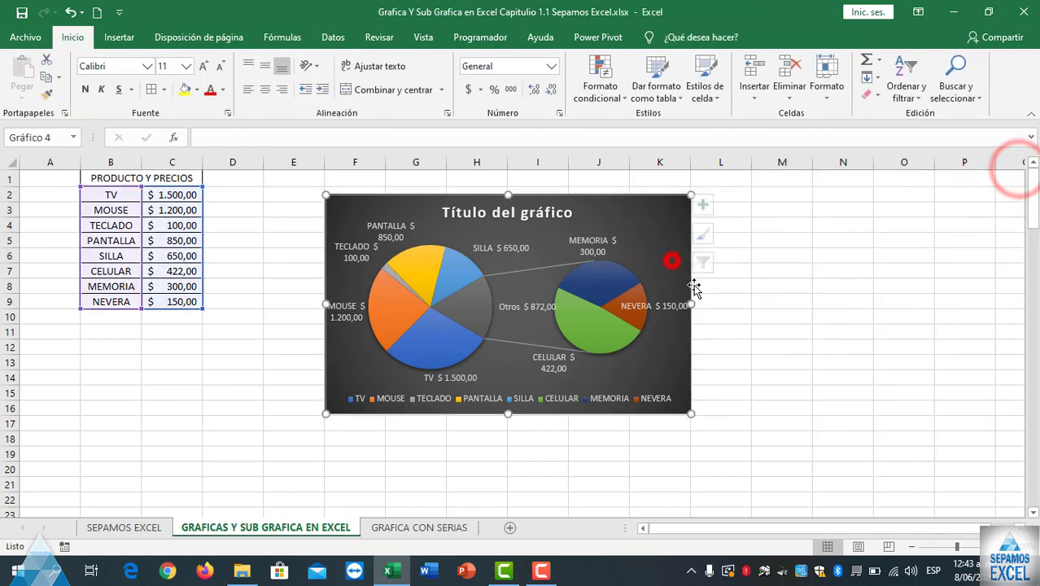
left_click_drag(691, 306, 781, 306)
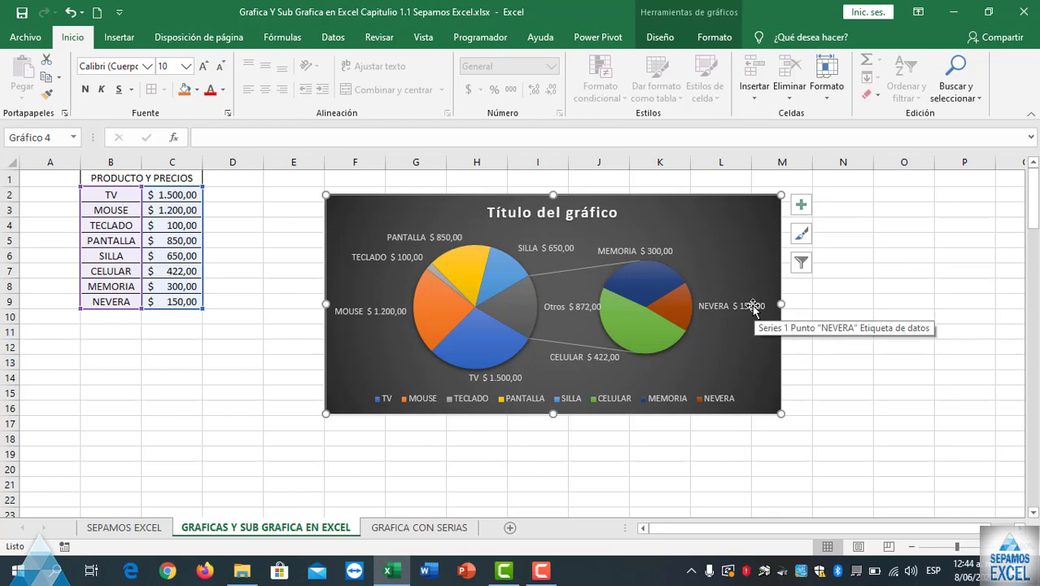
- Format prices C2:C9 as currency with no decimals, e.g. $ 1.500
left_click(235, 227)
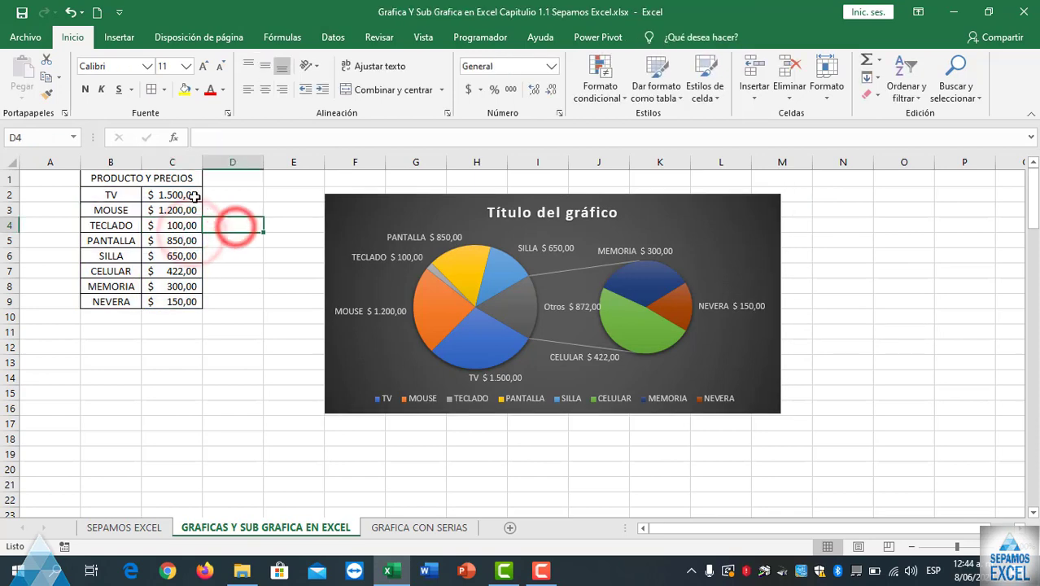
left_click_drag(175, 195, 179, 301)
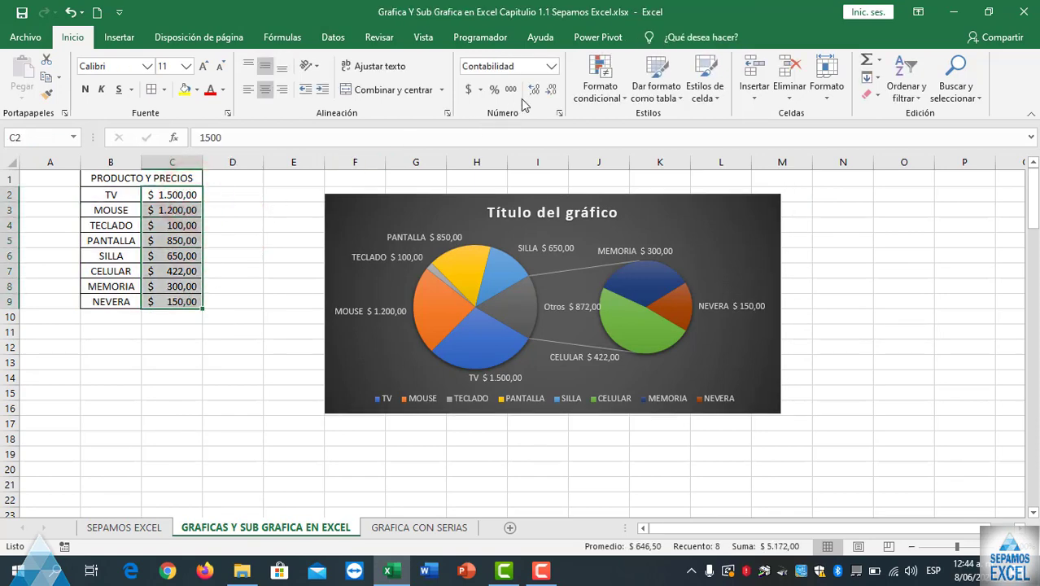
left_click(552, 66)
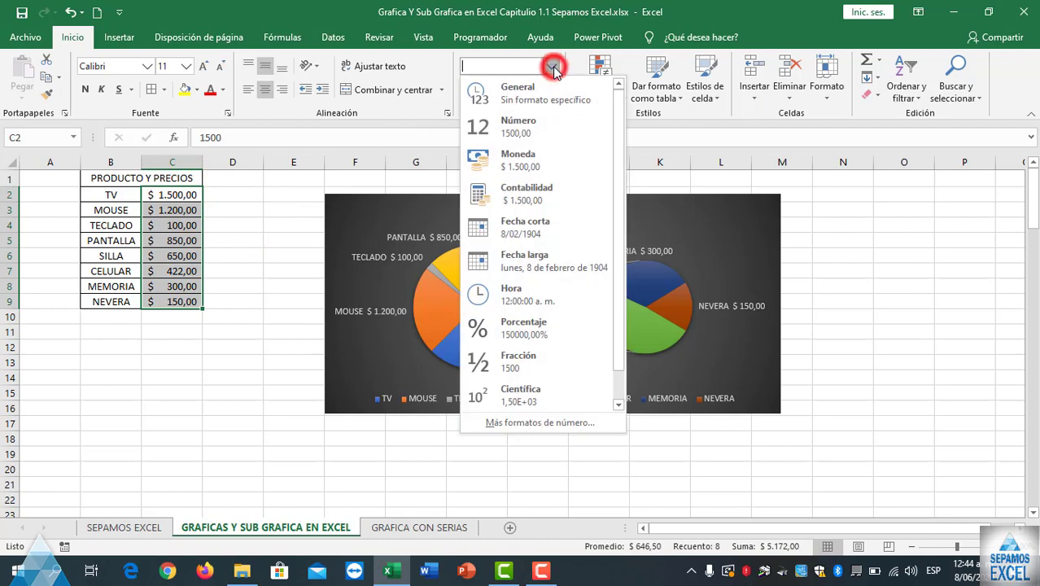
left_click(542, 130)
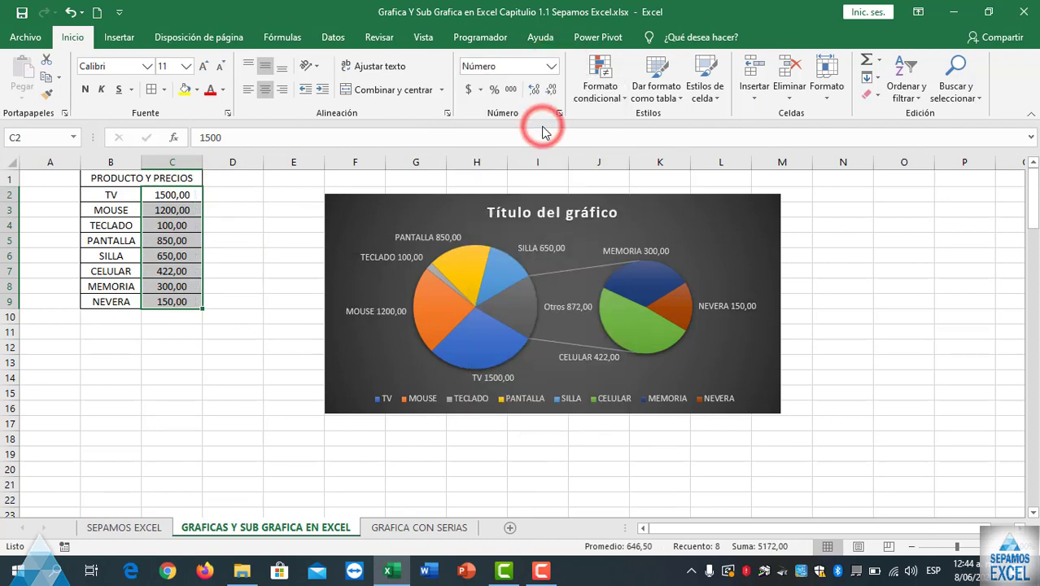
left_click(548, 90)
left_click(550, 90)
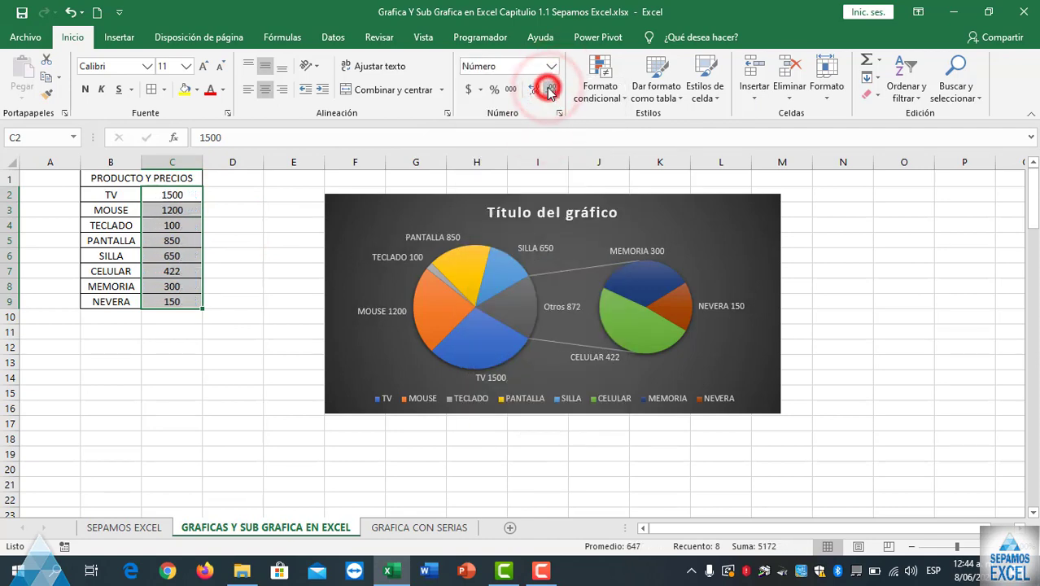
left_click(552, 66)
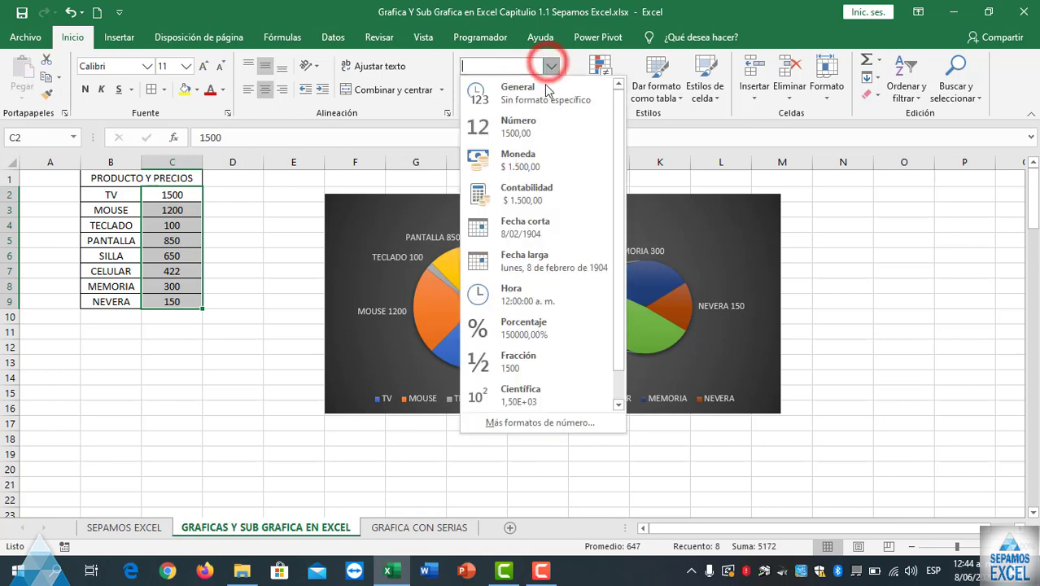
left_click(529, 153)
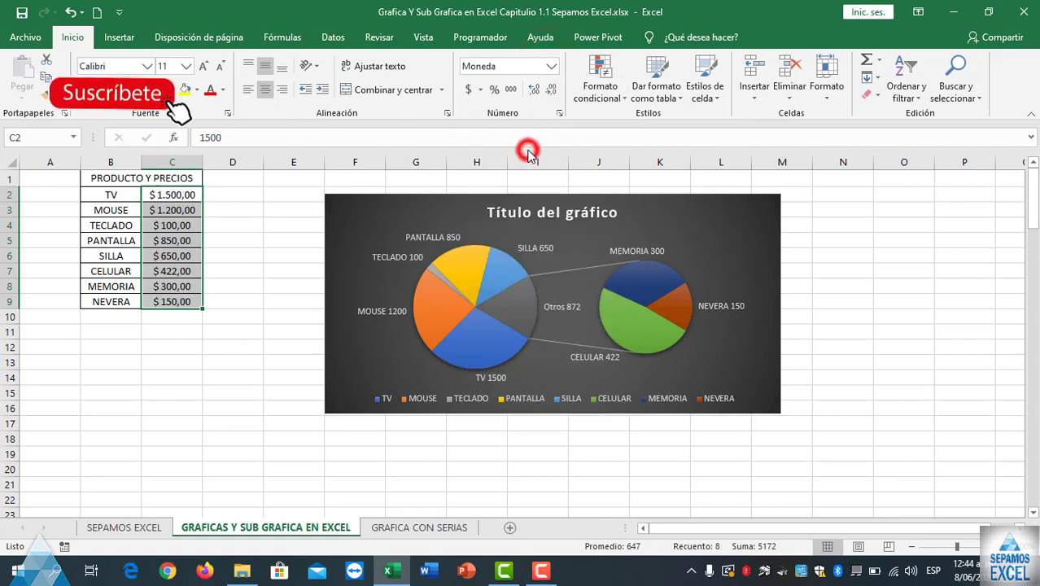
double_click(553, 91)
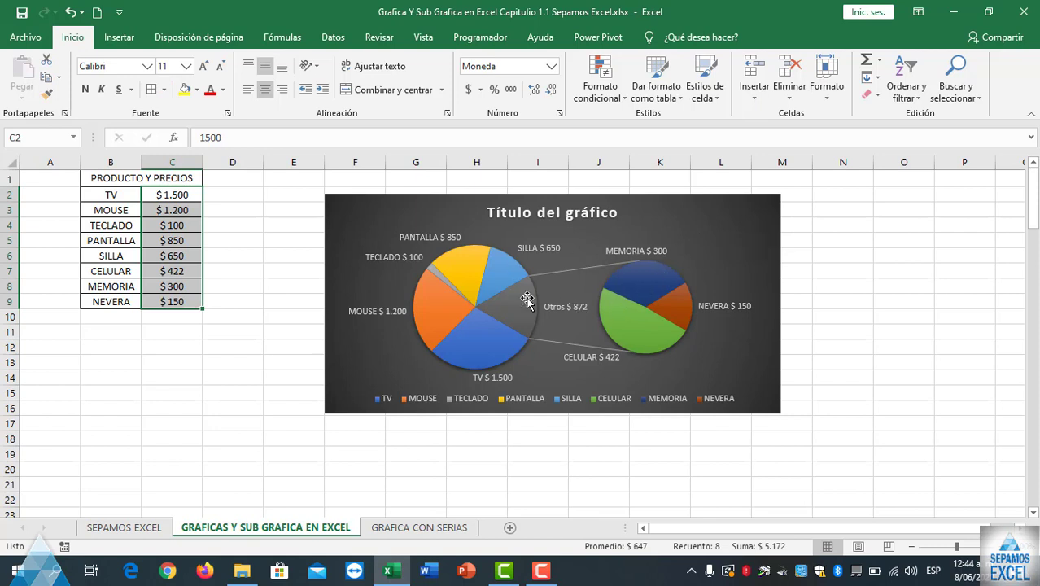
left_click(735, 257)
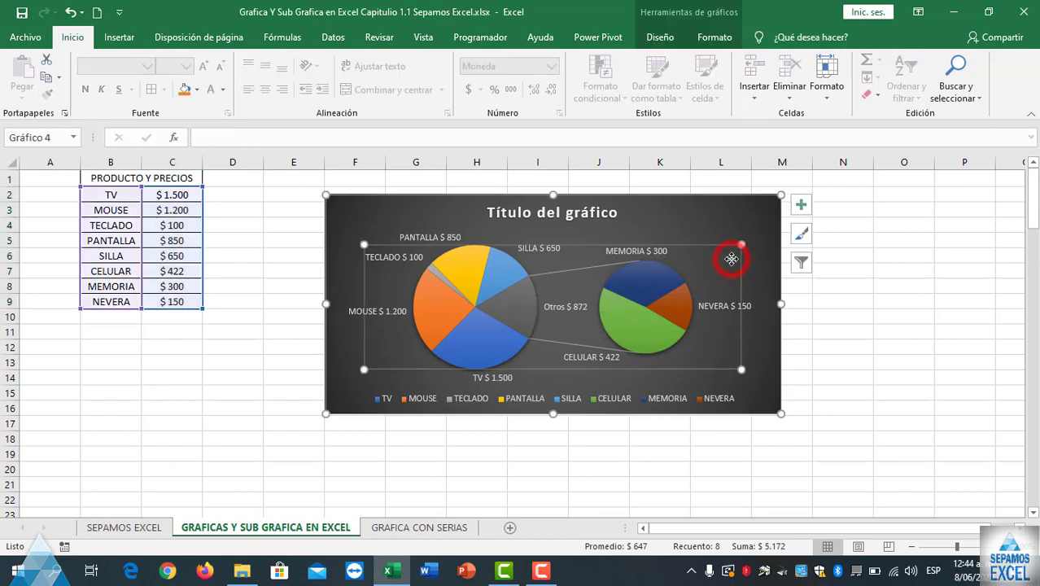
- Retitle the chart 'PRODUCTO Y PRECIOS'
left_click(606, 213)
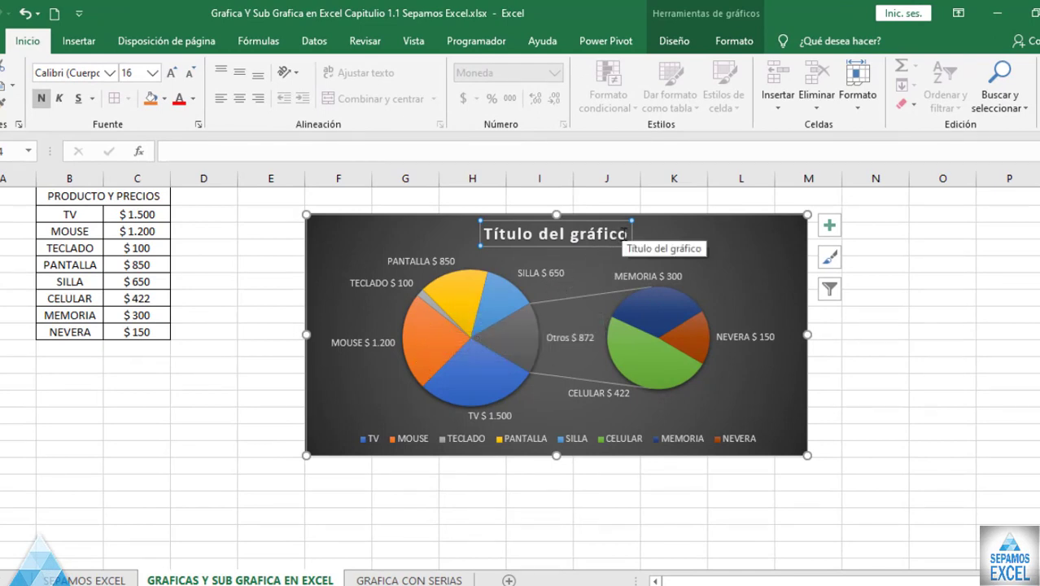
left_click(623, 234)
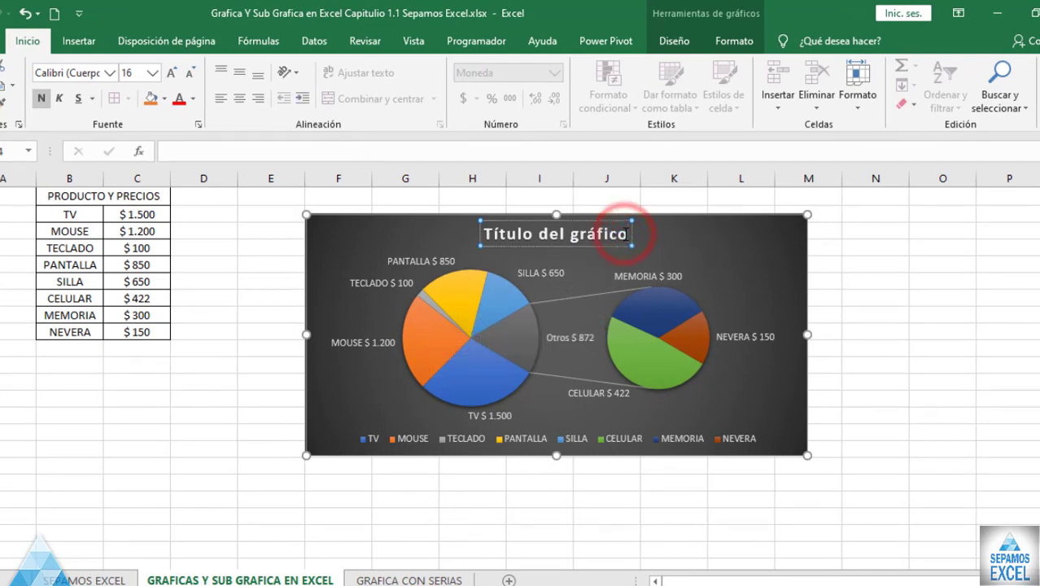
key("BackSpace")
key("BackSpace")
key("BackSpace")
key("BackSpace")
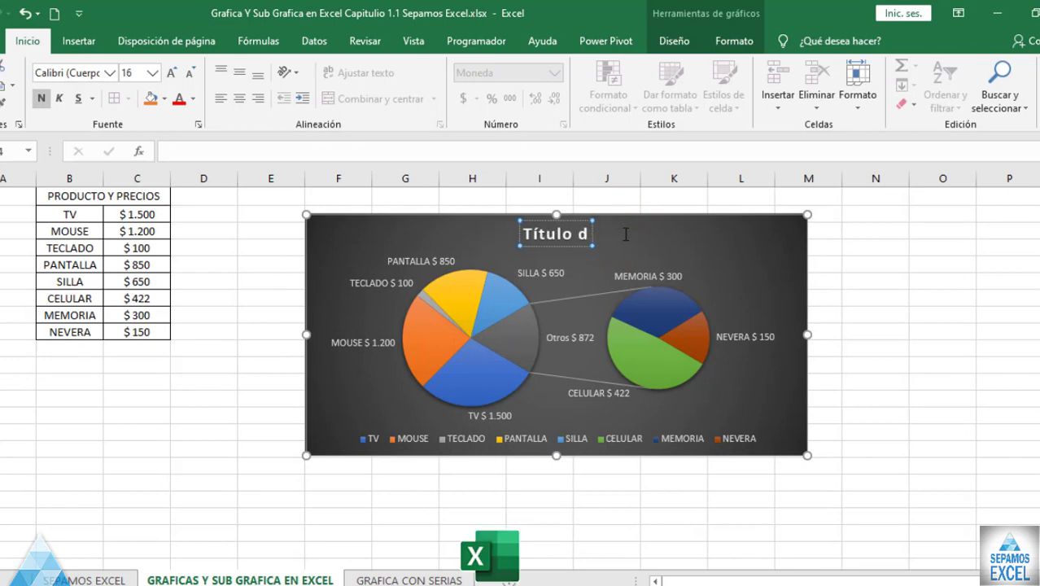
key("BackSpace")
key("BackSpace")
key("BackSpace")
type("PRODUCT")
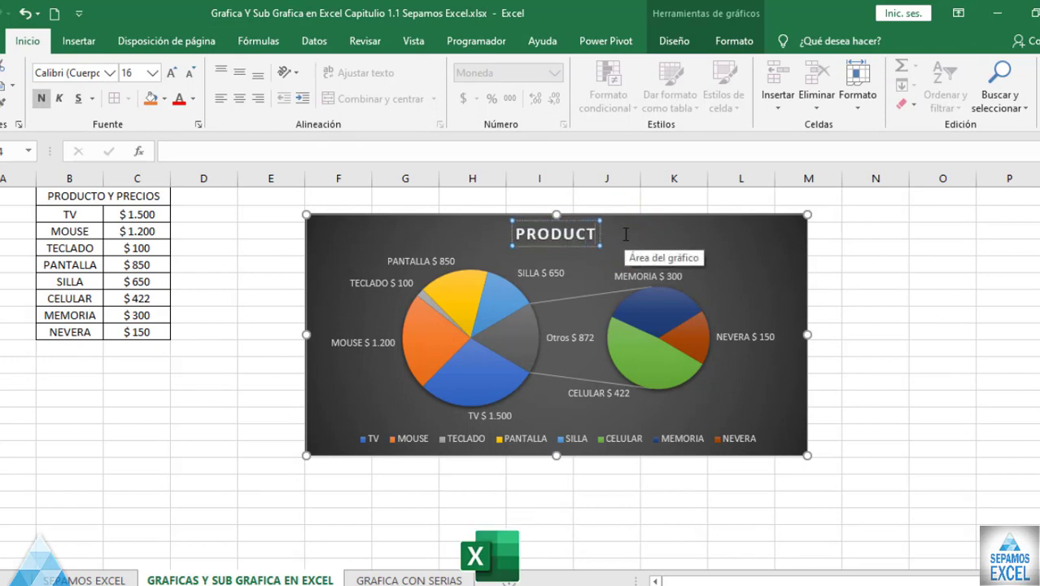
type("O")
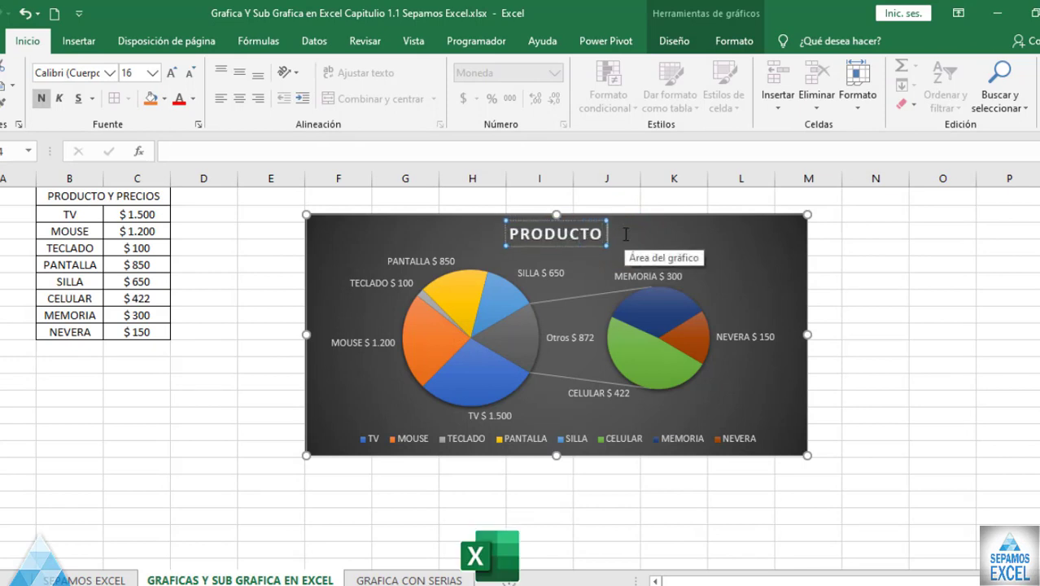
type(" Y")
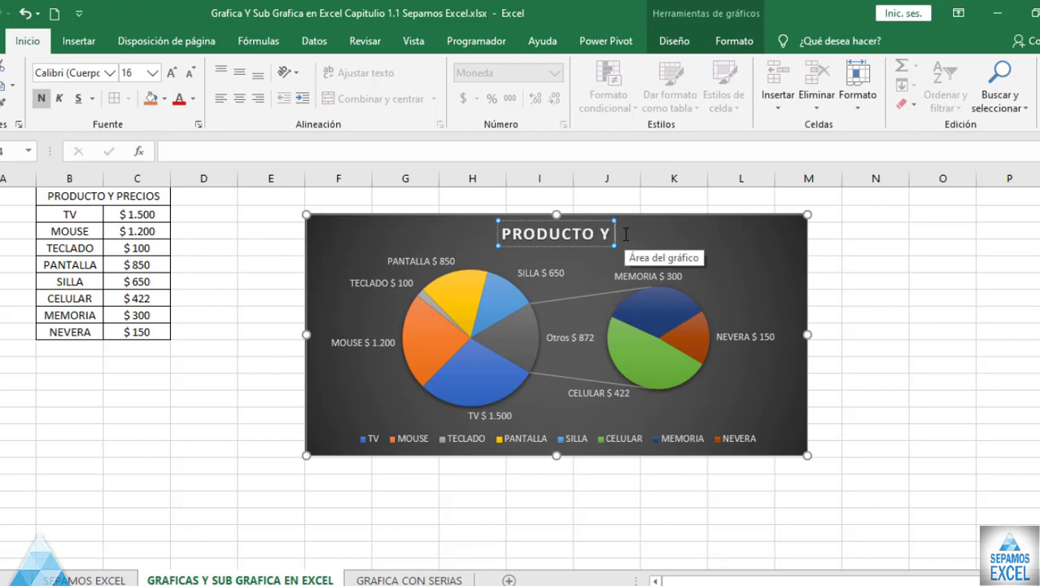
type(" PRECIO")
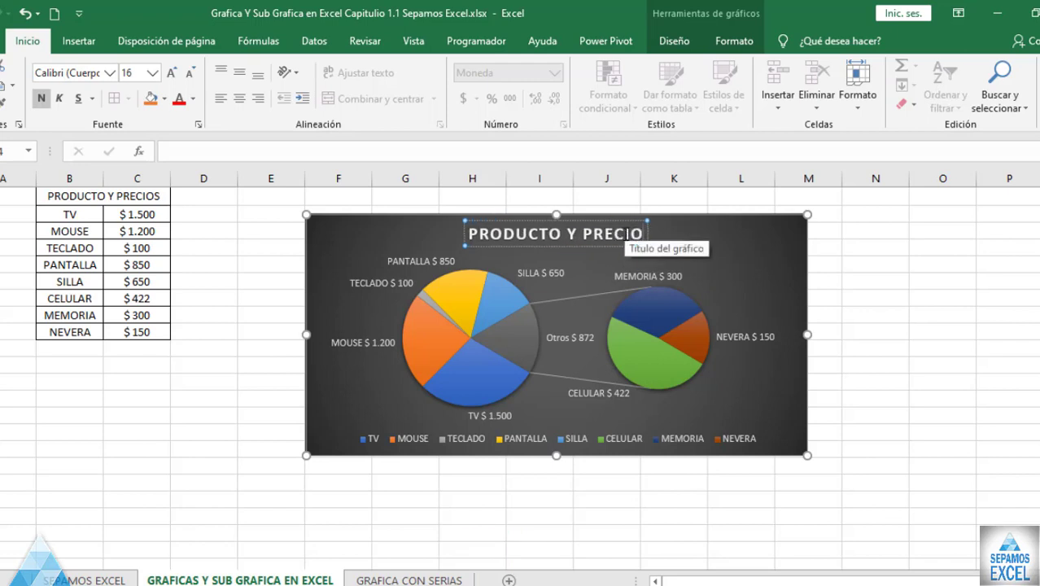
type("S")
- Shift the pie-of-pie chart slightly left and down
left_click(791, 263)
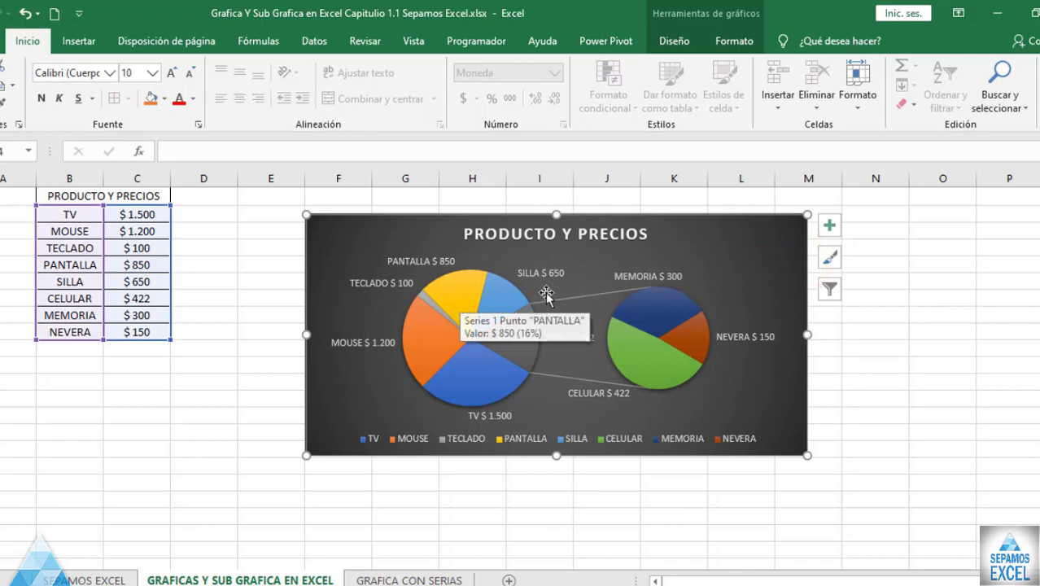
mouse_move(610, 330)
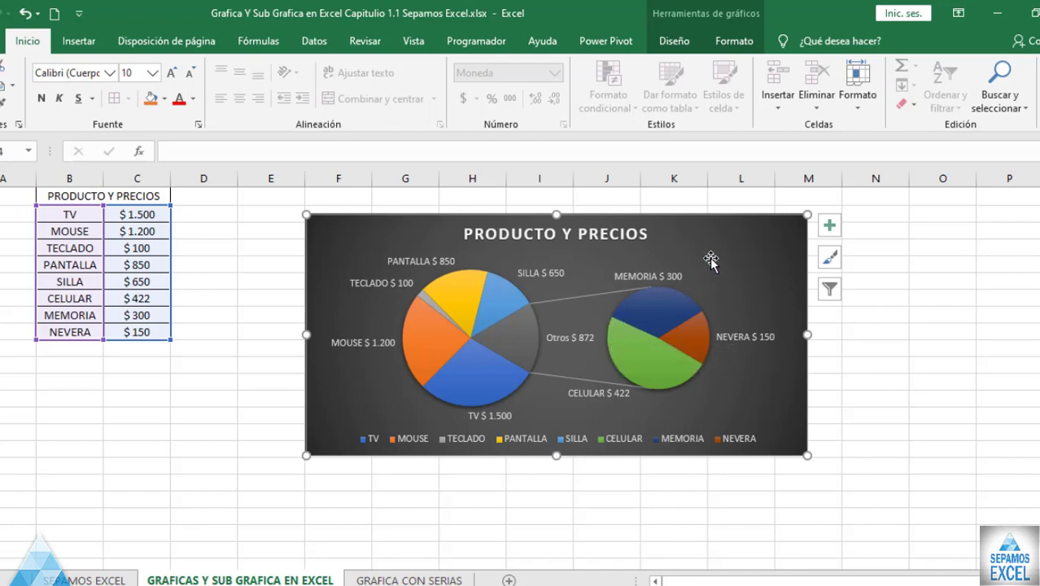
mouse_move(709, 259)
left_mouse_down()
mouse_move(681, 274)
mouse_move(652, 264)
left_mouse_up()
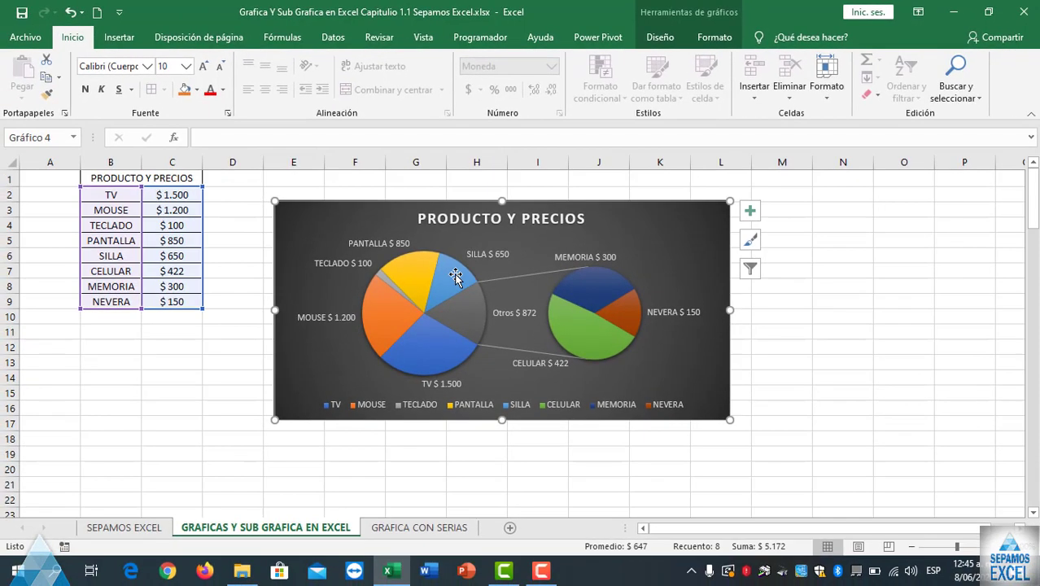
left_click(455, 274)
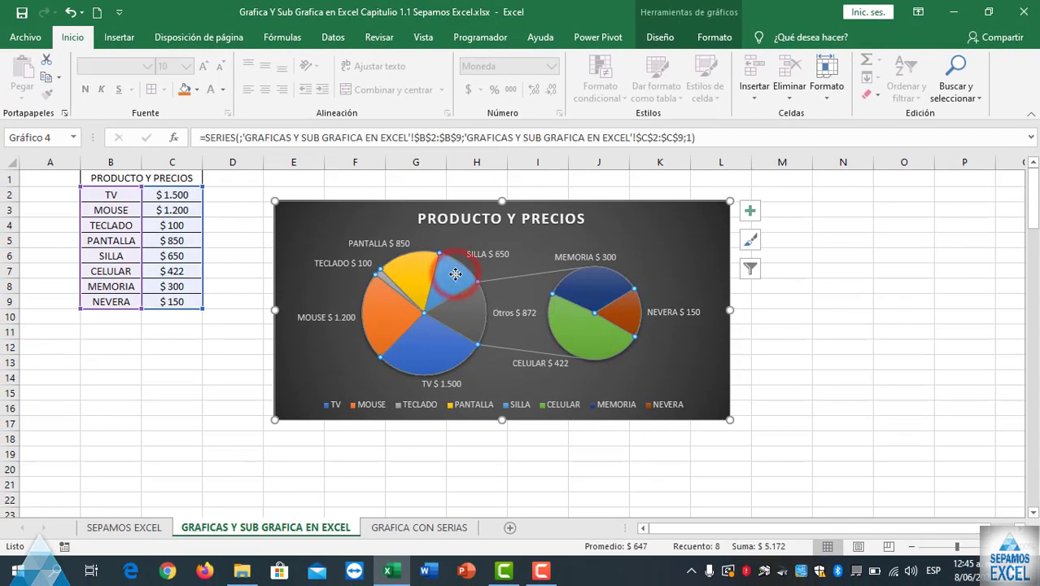
- Explode the SILLA slice out of the pie, then ease its separation back to 20%
left_click(455, 274)
double_click(455, 274)
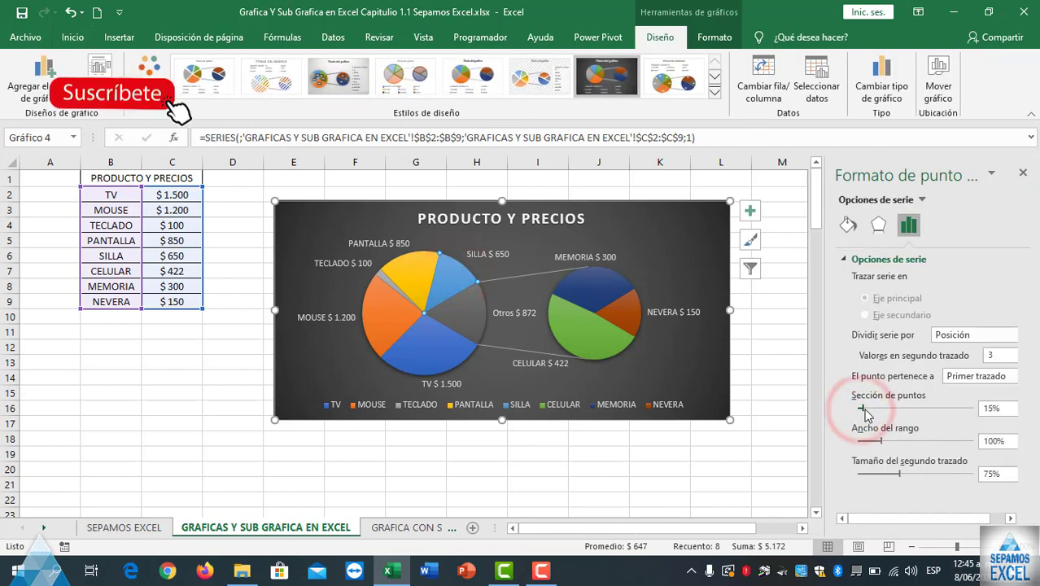
left_click_drag(861, 411, 869, 409)
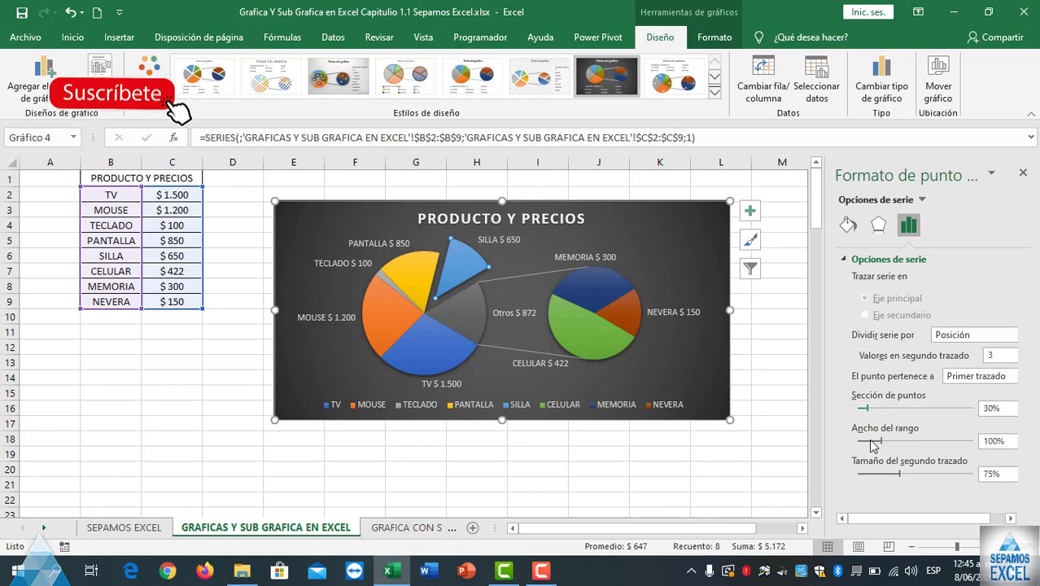
left_click_drag(896, 519, 911, 519)
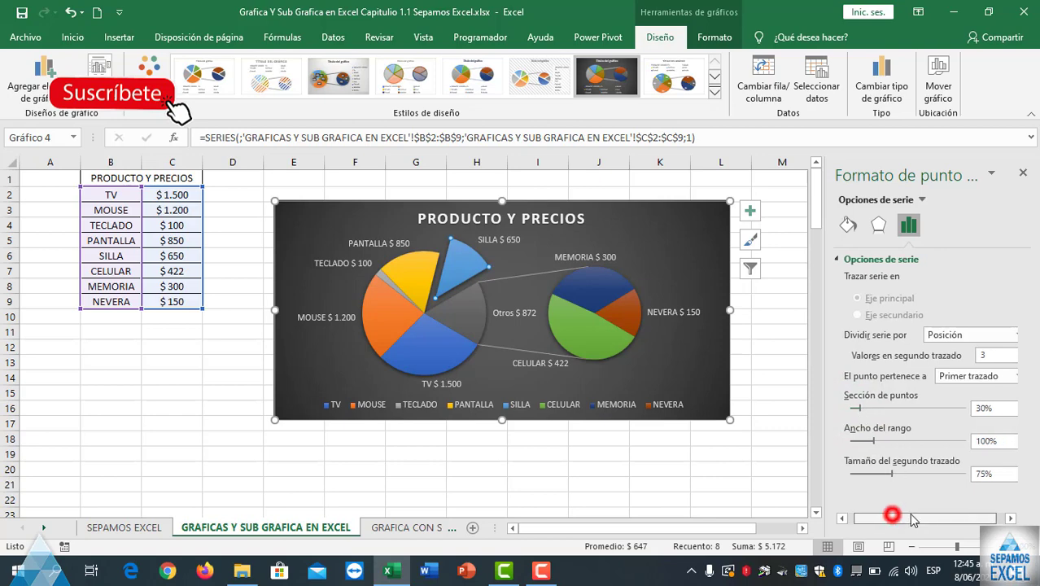
left_click(1012, 415)
left_click(1012, 415)
left_click(1012, 415)
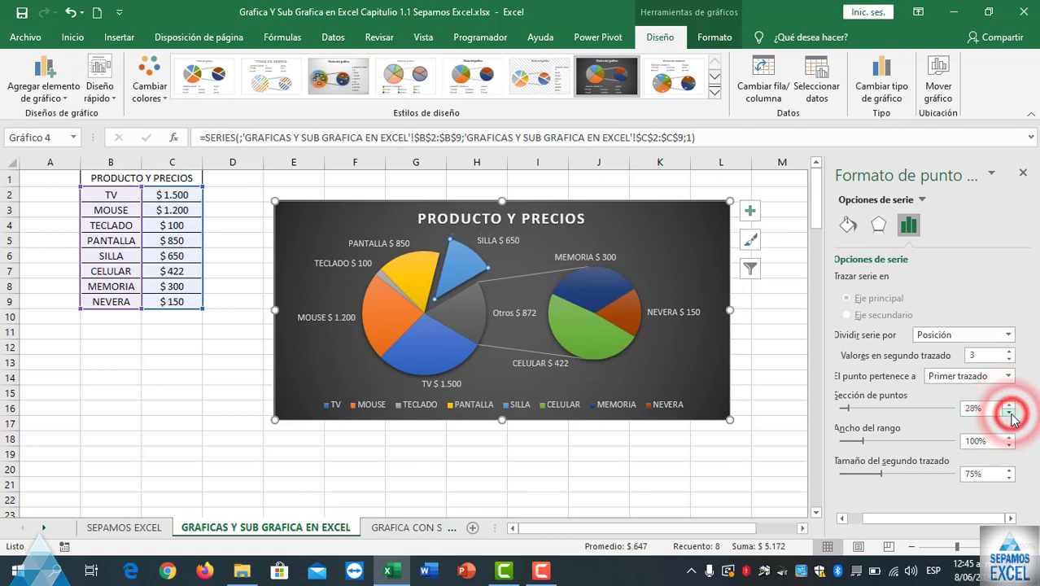
left_click(1012, 415)
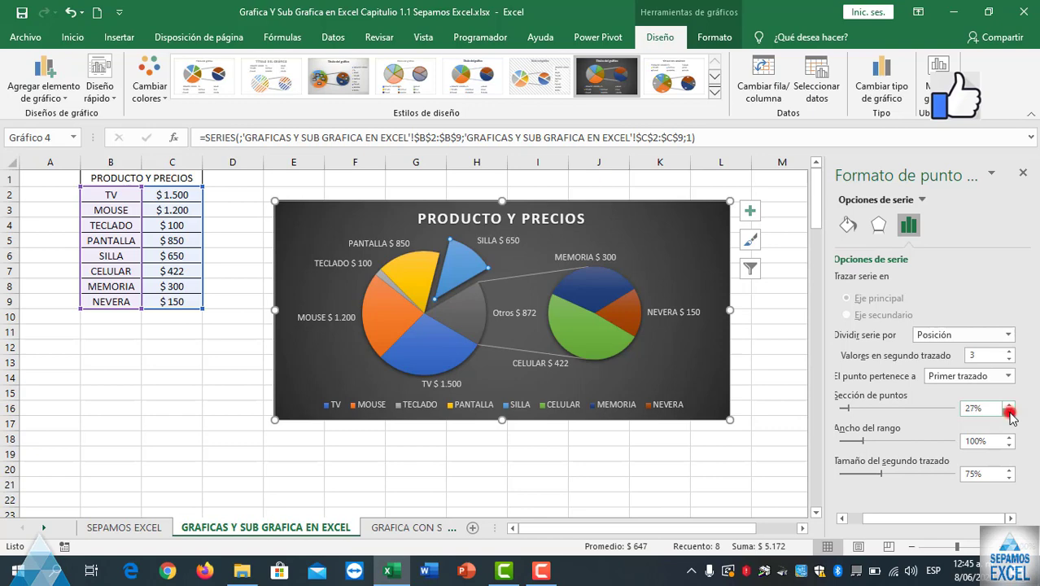
double_click(1012, 415)
double_click(1013, 415)
double_click(1013, 415)
left_click(1012, 415)
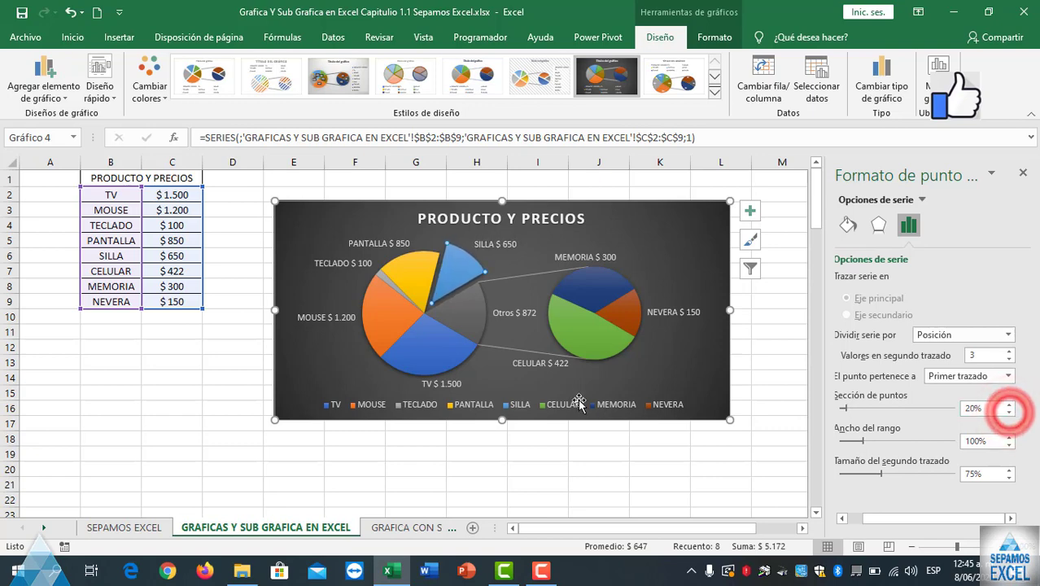
- Adjust the Otros slice's separation, then return SILLA to 0% explosion
left_click(476, 325)
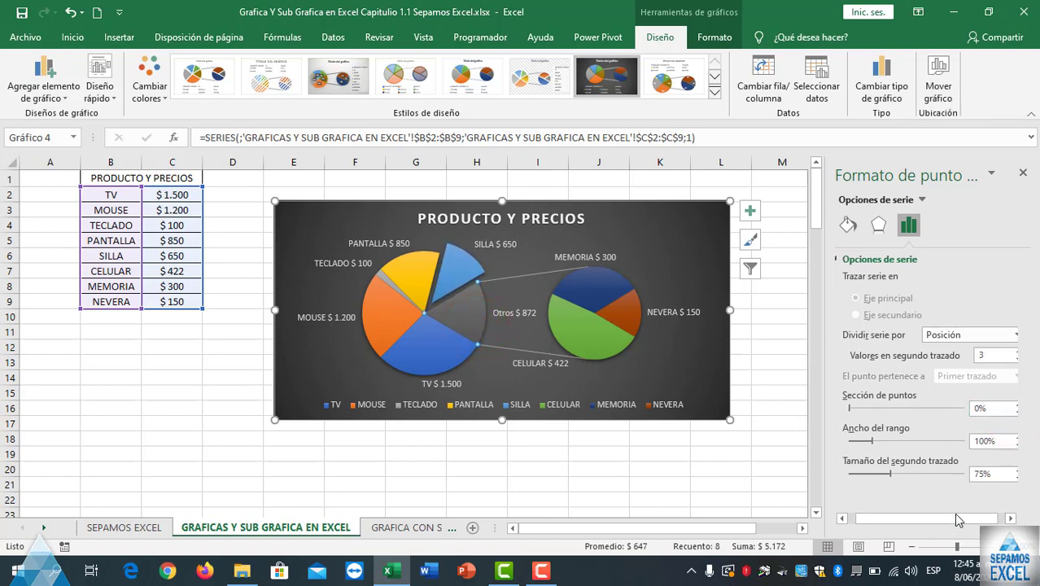
left_click_drag(959, 521, 968, 520)
left_click(987, 409)
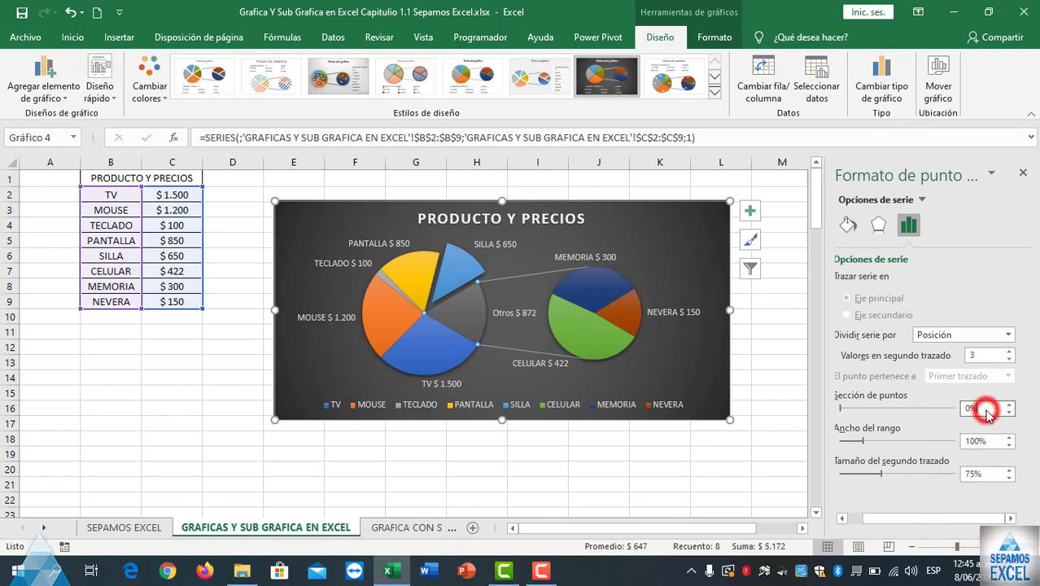
key("BackSpace")
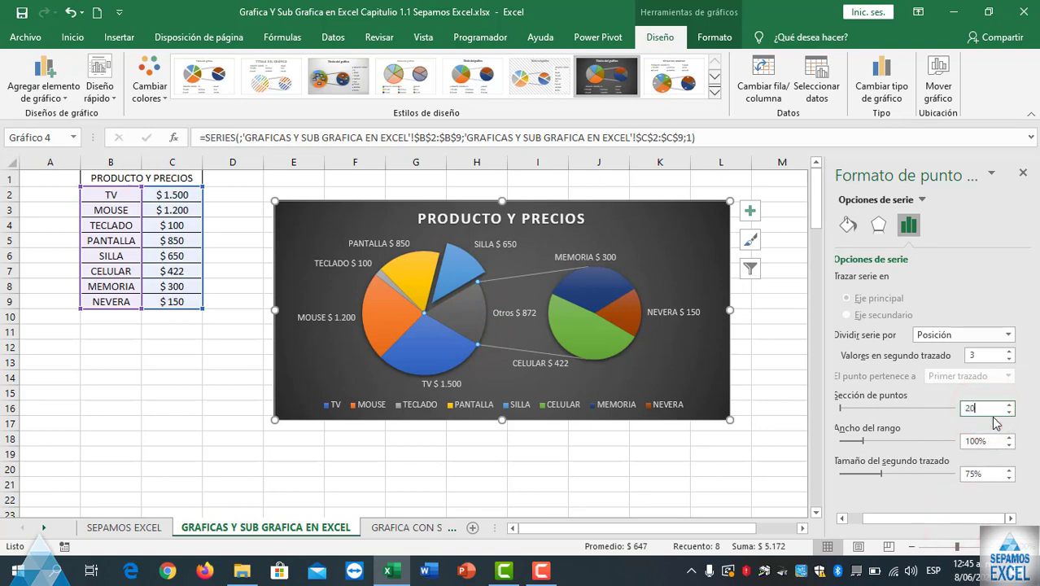
key("Return")
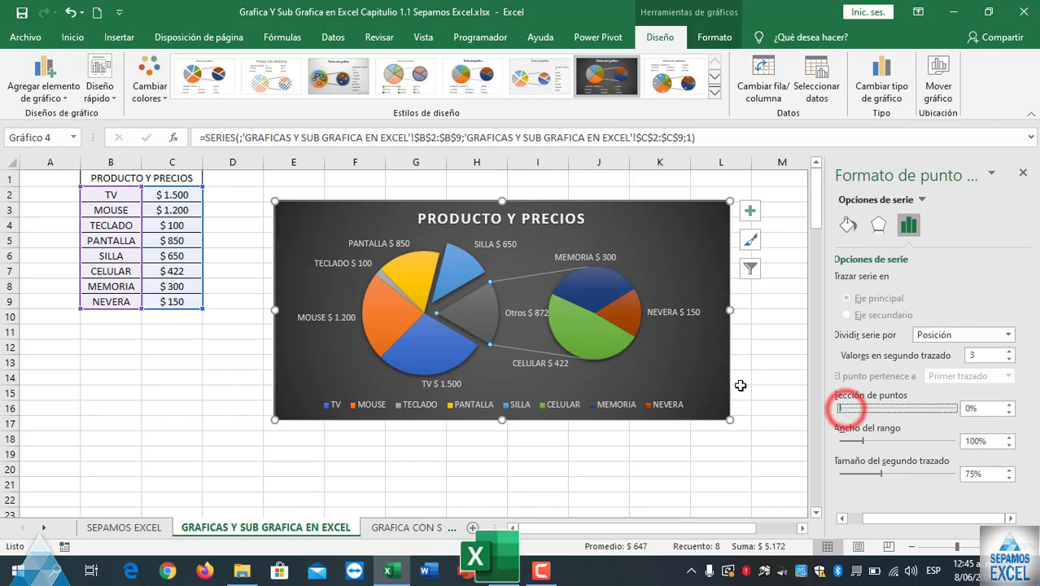
left_click(460, 267)
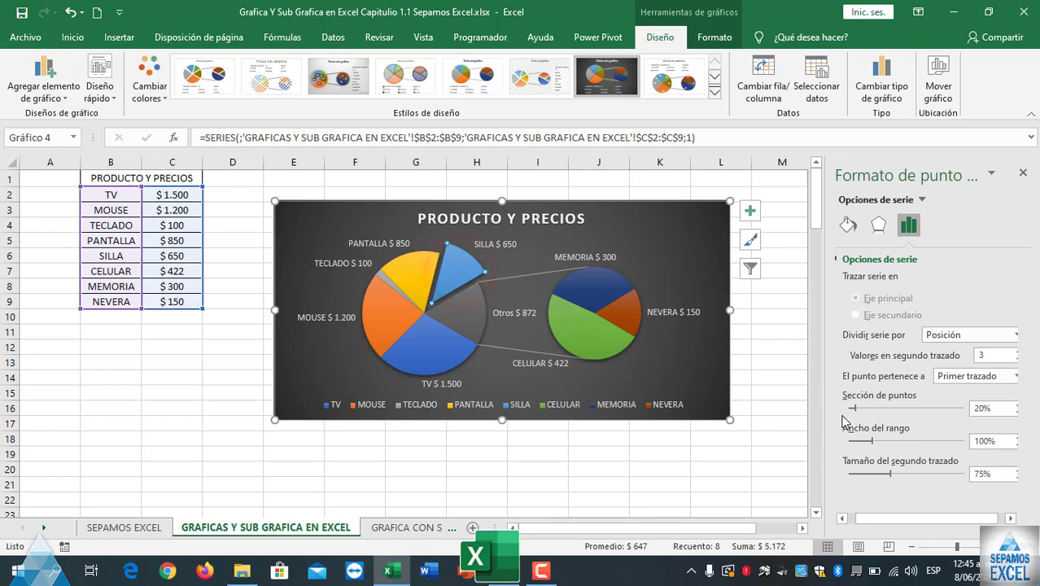
left_click_drag(843, 415, 832, 409)
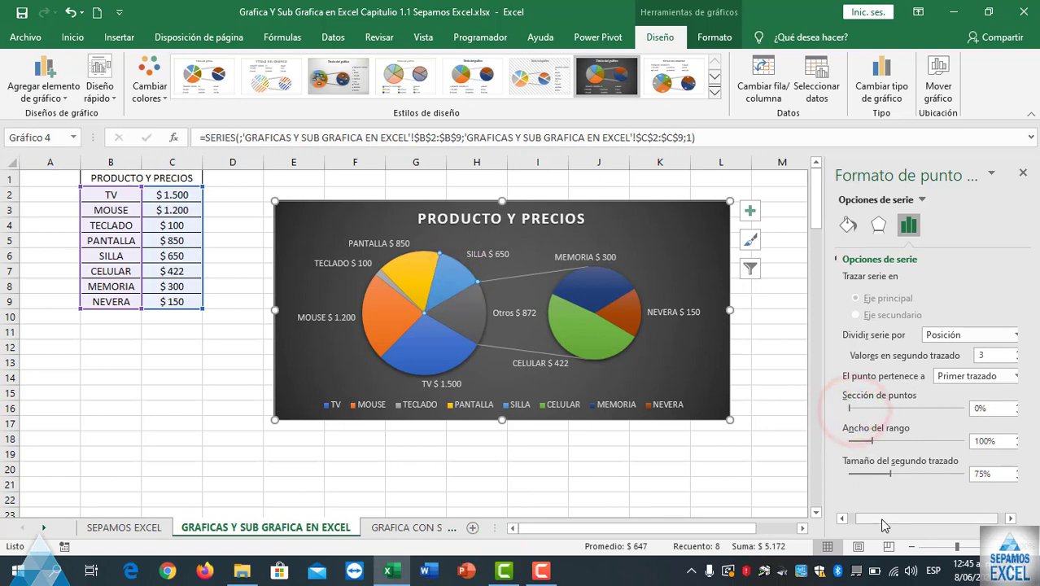
left_click_drag(869, 518, 878, 518)
- Try the Split Series By options, settling on percentage value below 10%
left_click(1008, 335)
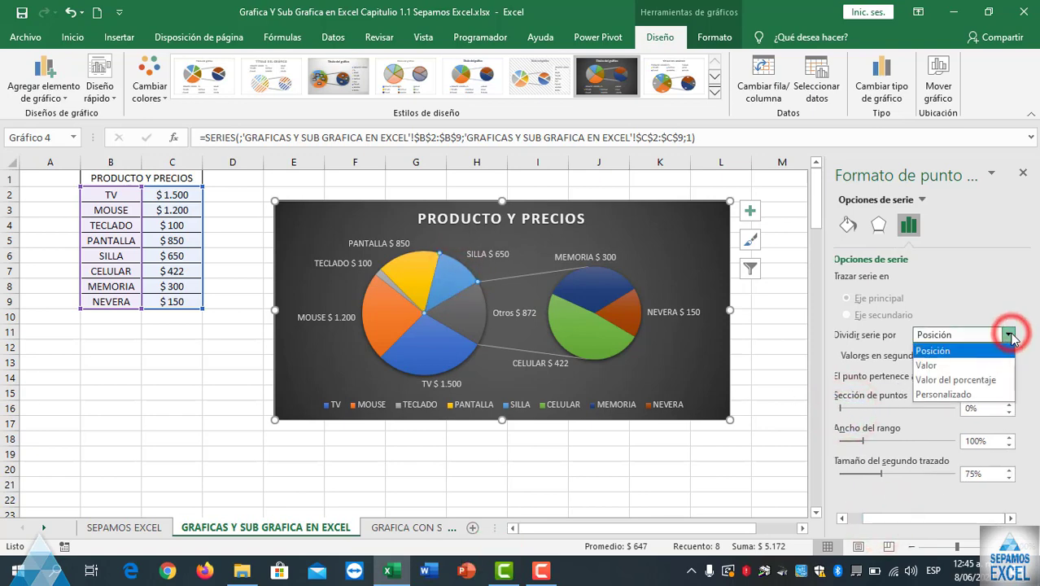
left_click(943, 366)
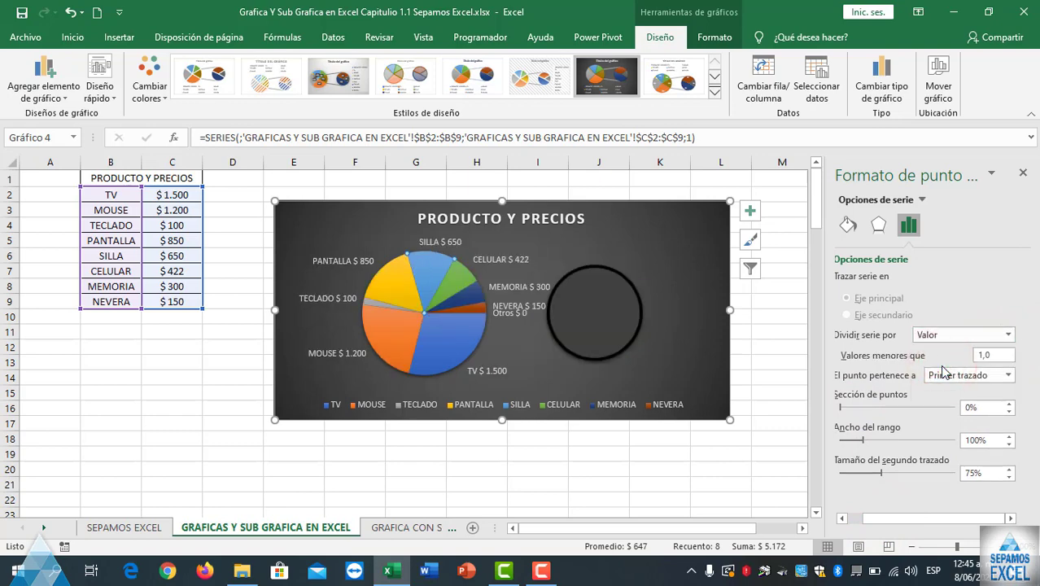
left_click(1010, 335)
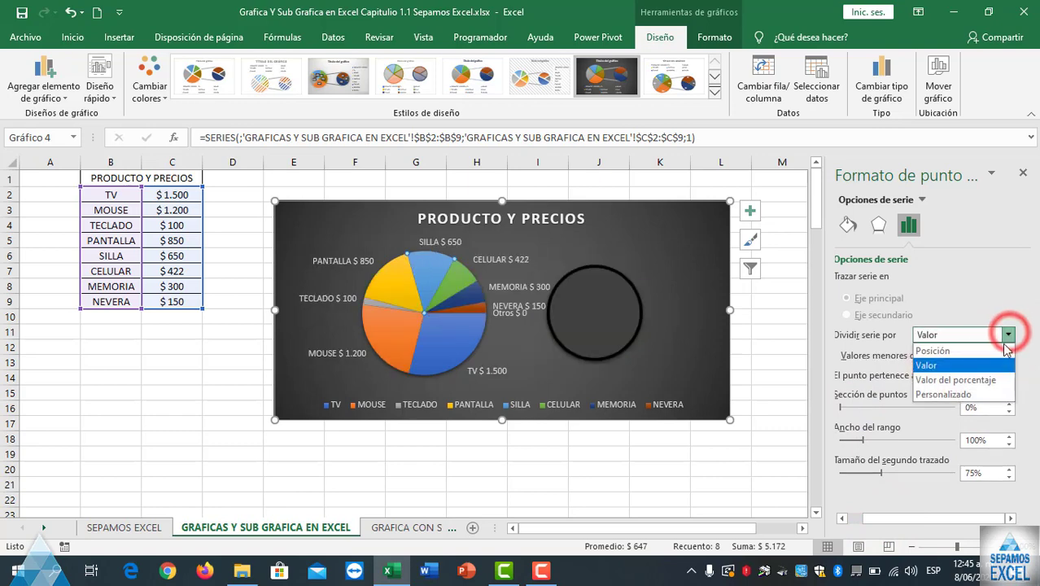
left_click(974, 380)
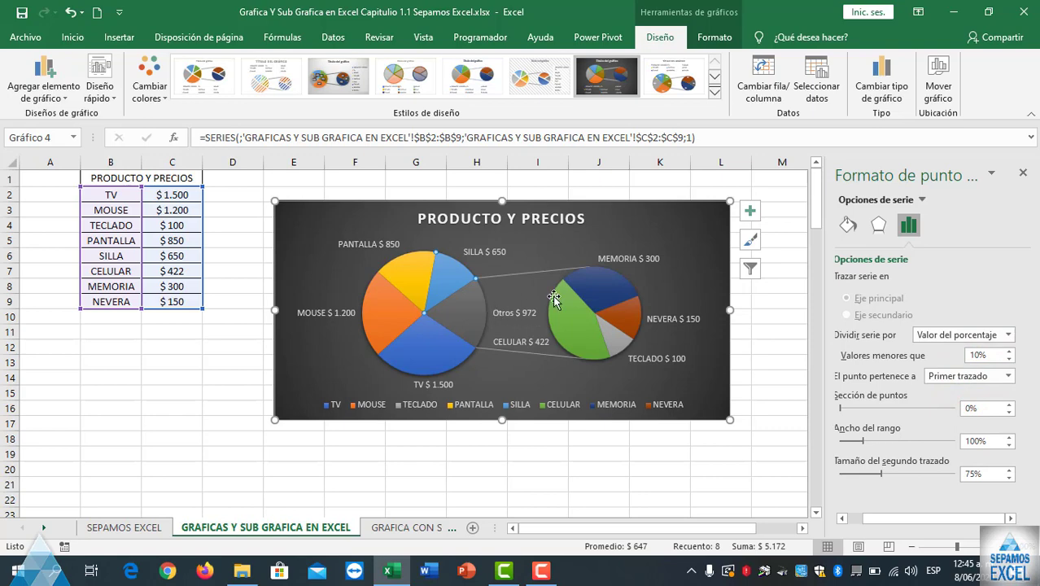
mouse_move(585, 293)
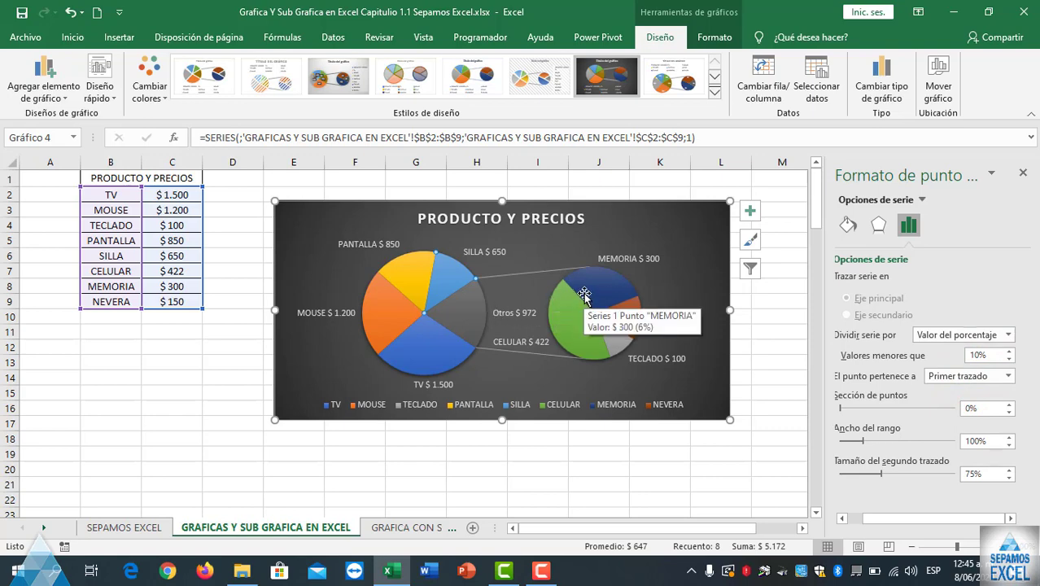
left_click(1008, 334)
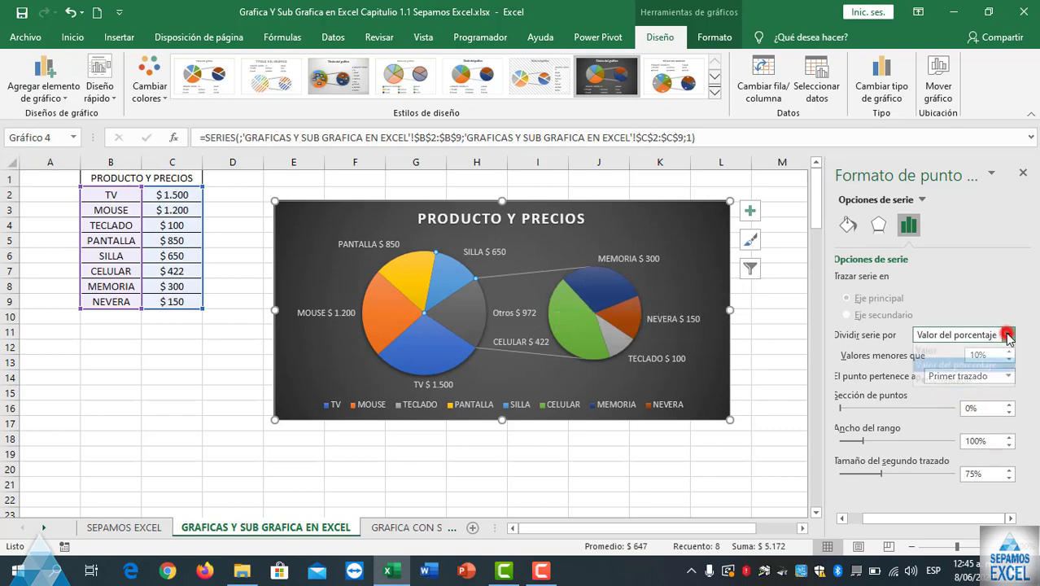
left_click(956, 395)
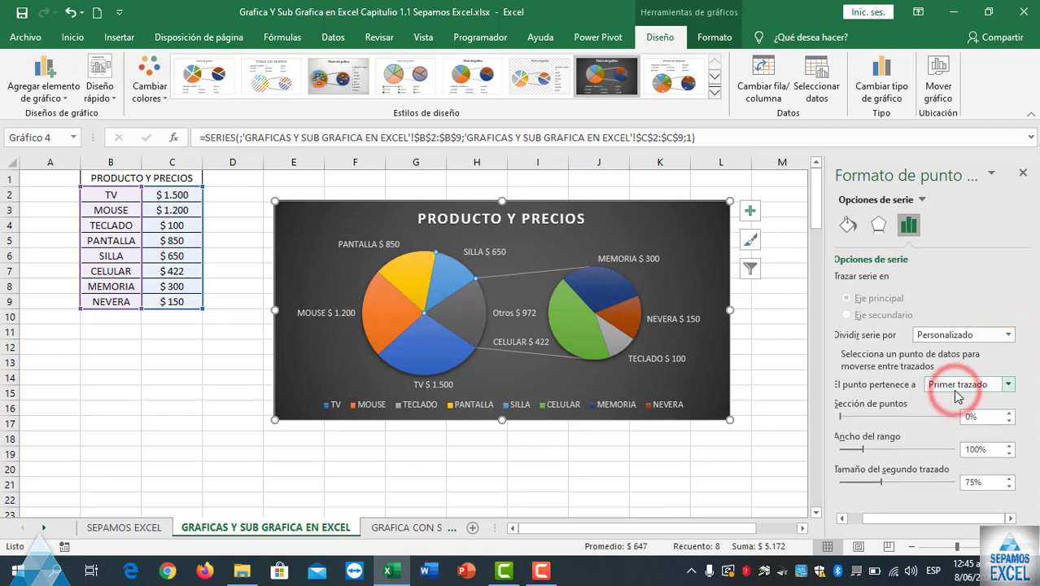
left_click(1008, 335)
left_click(966, 345)
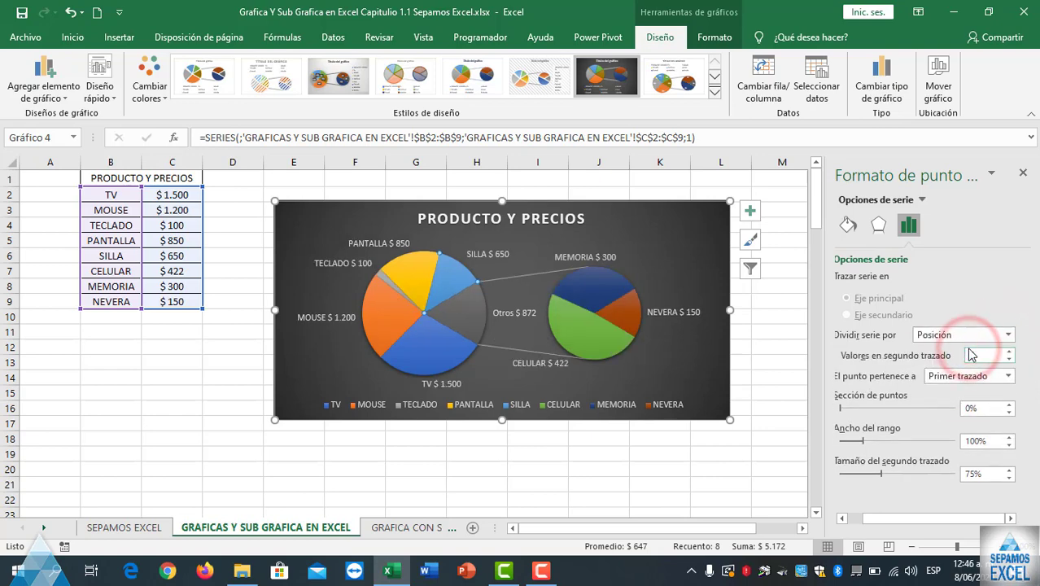
left_click(1007, 335)
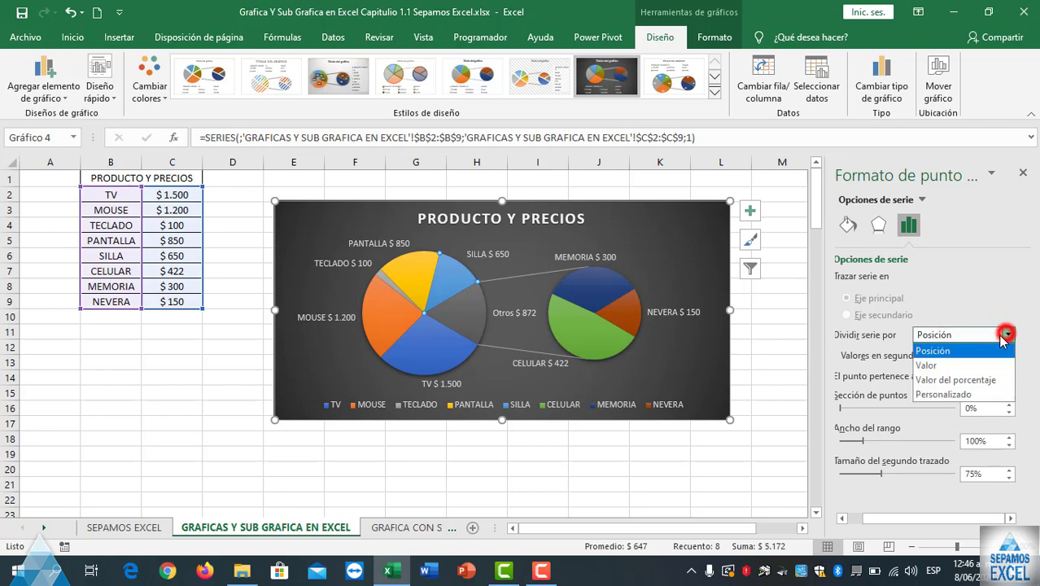
left_click(956, 358)
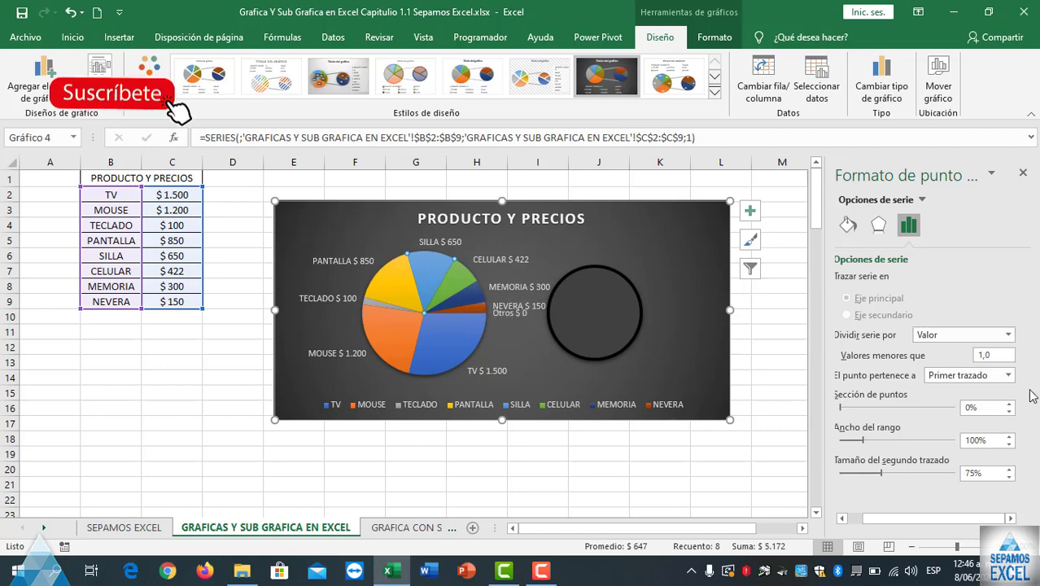
left_click(1010, 335)
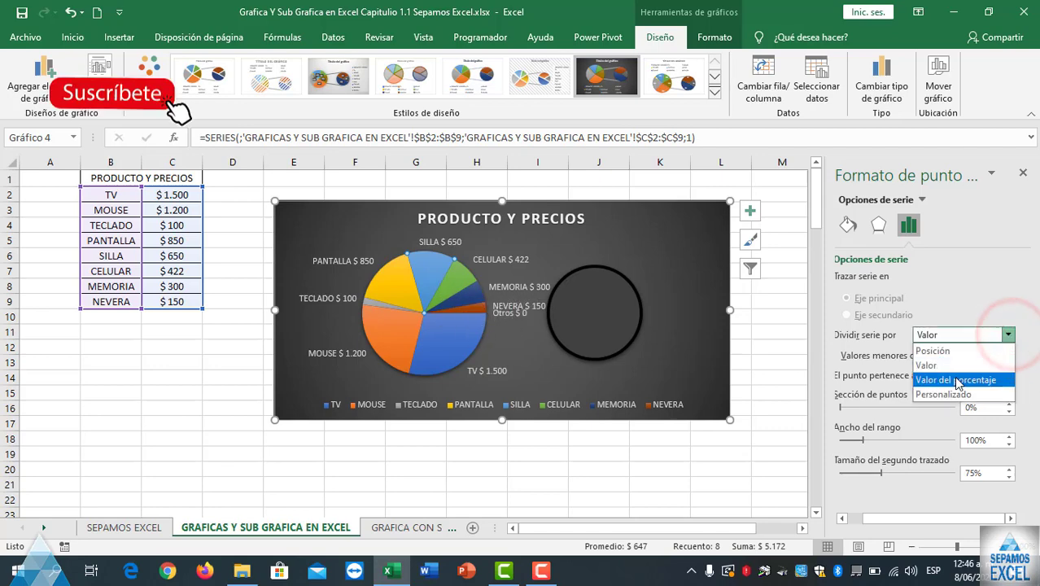
left_click(952, 378)
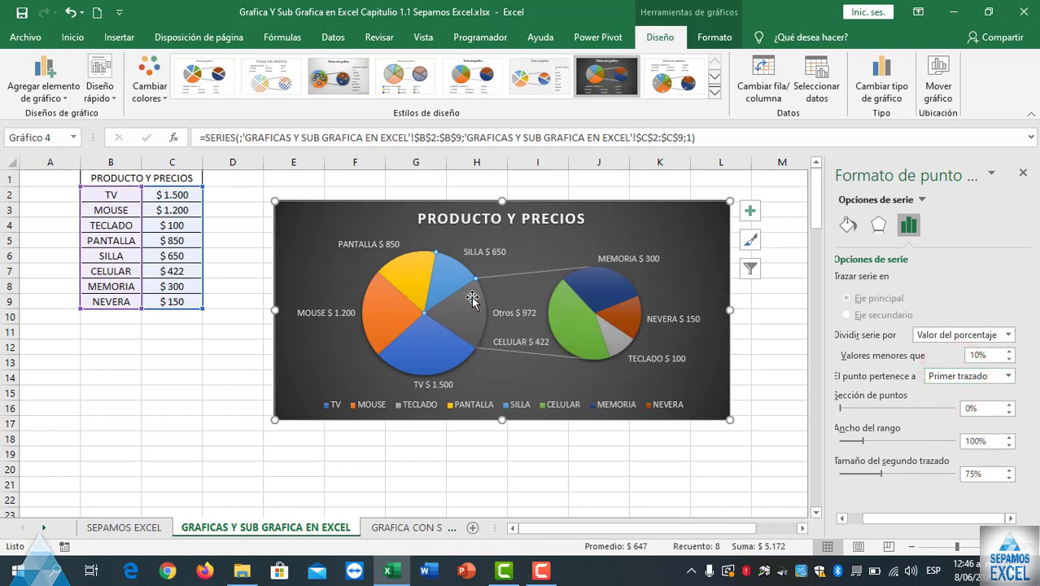
- Reset the data labels by turning Etiquetas de datos off and back on
left_click(530, 316)
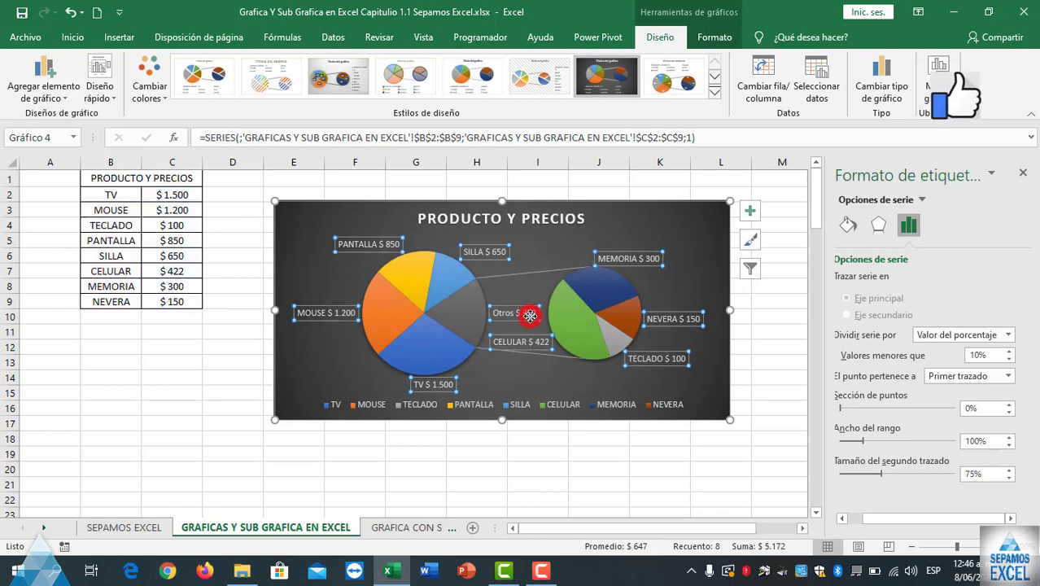
left_click(678, 298)
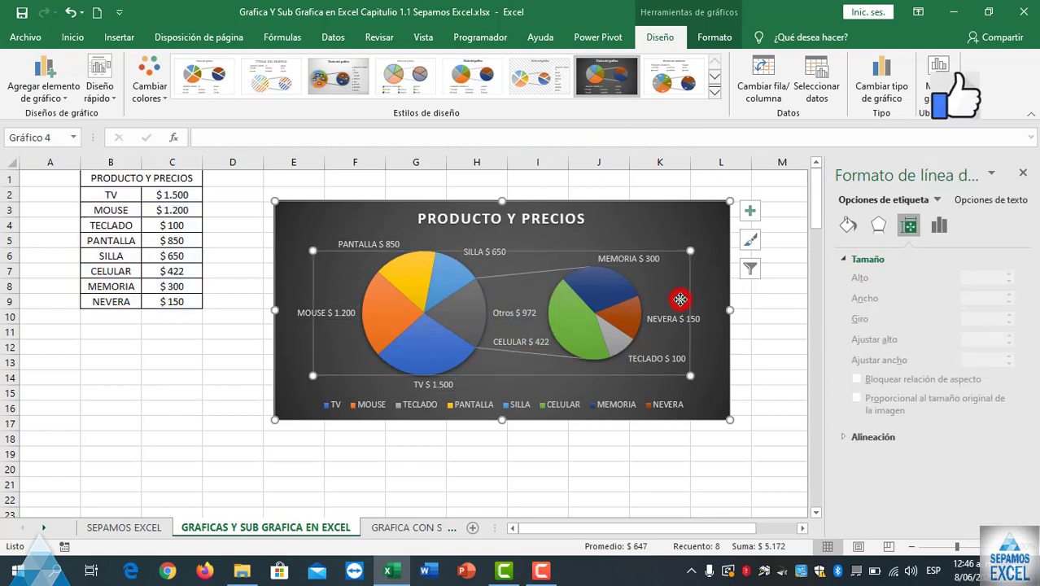
left_click(789, 252)
left_click(692, 229)
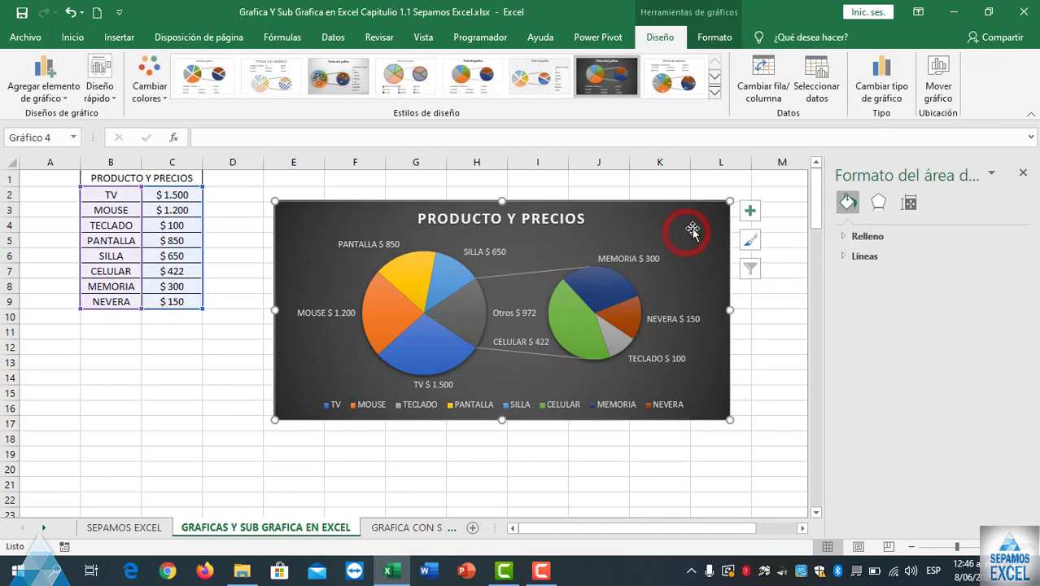
left_click(751, 213)
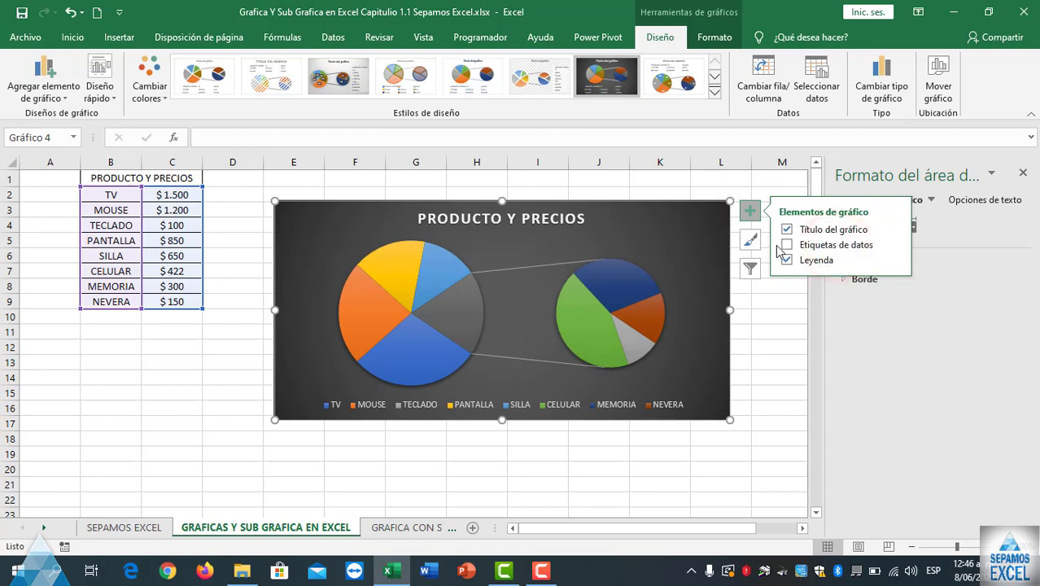
left_click(784, 246)
left_click(784, 245)
left_click(894, 244)
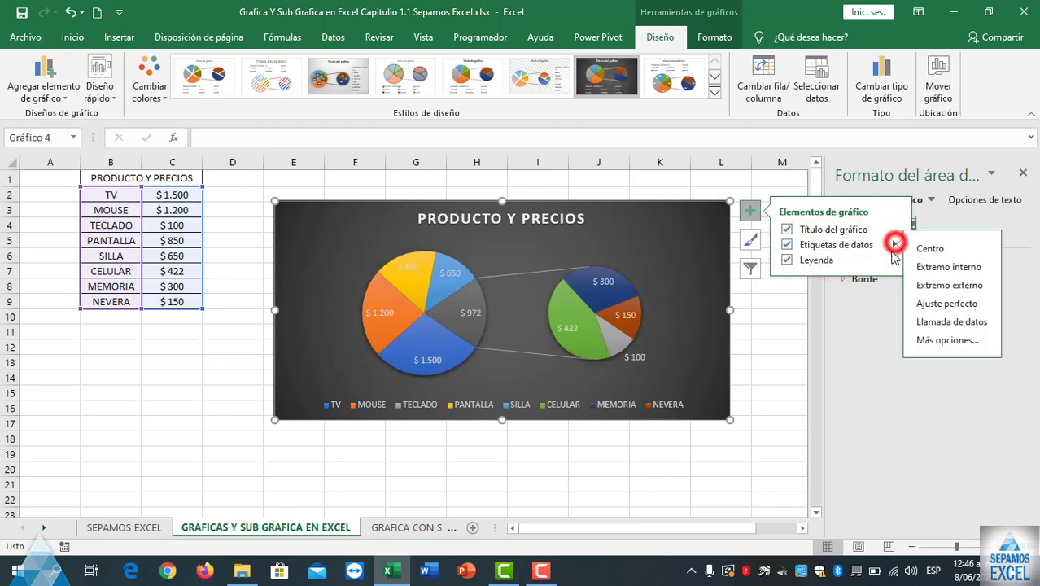
left_click(946, 348)
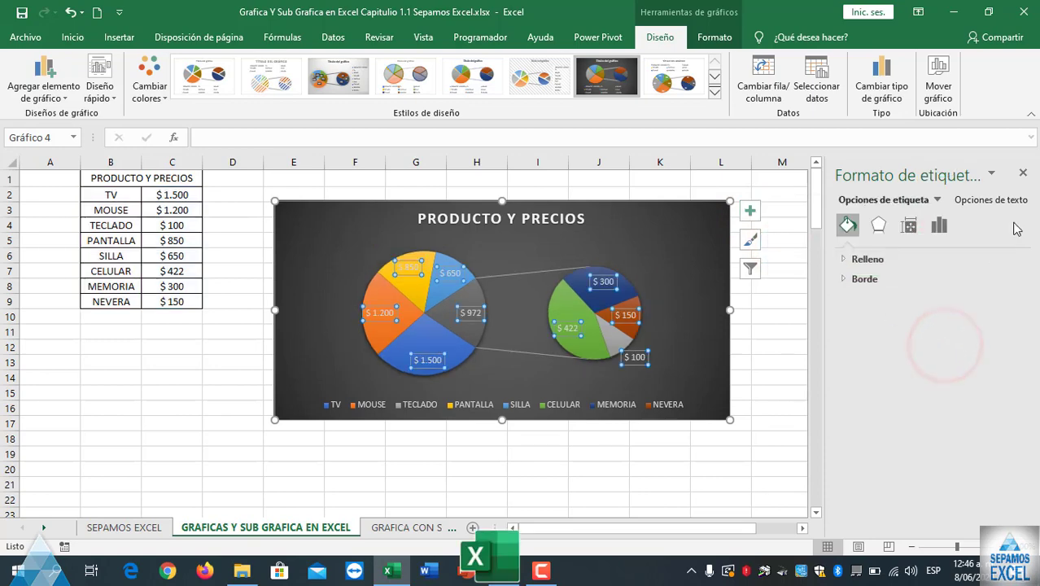
left_click(1024, 175)
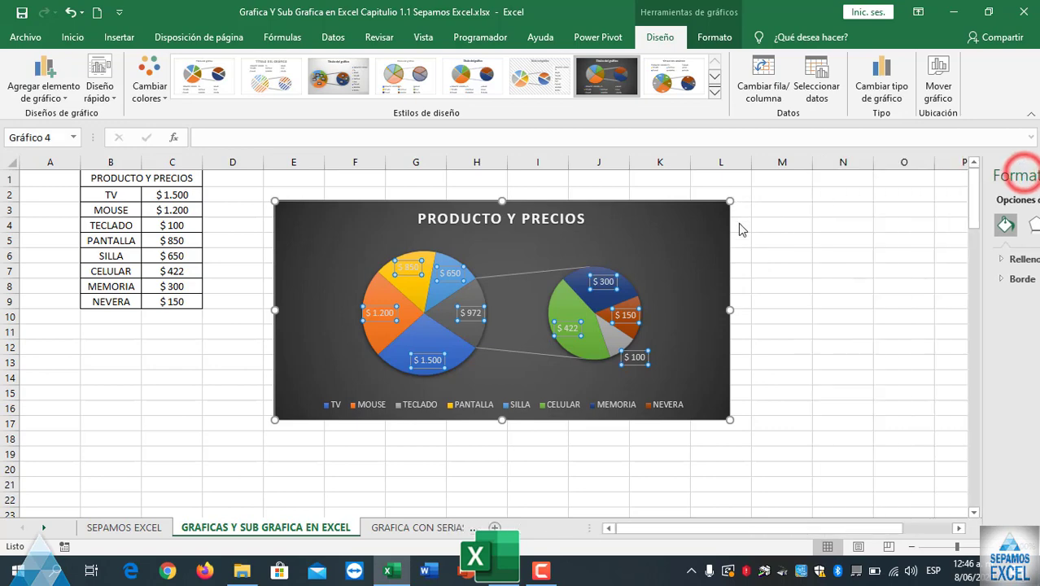
- Place the price labels at Extremo externo, outside the slices of both pies
left_click(672, 250)
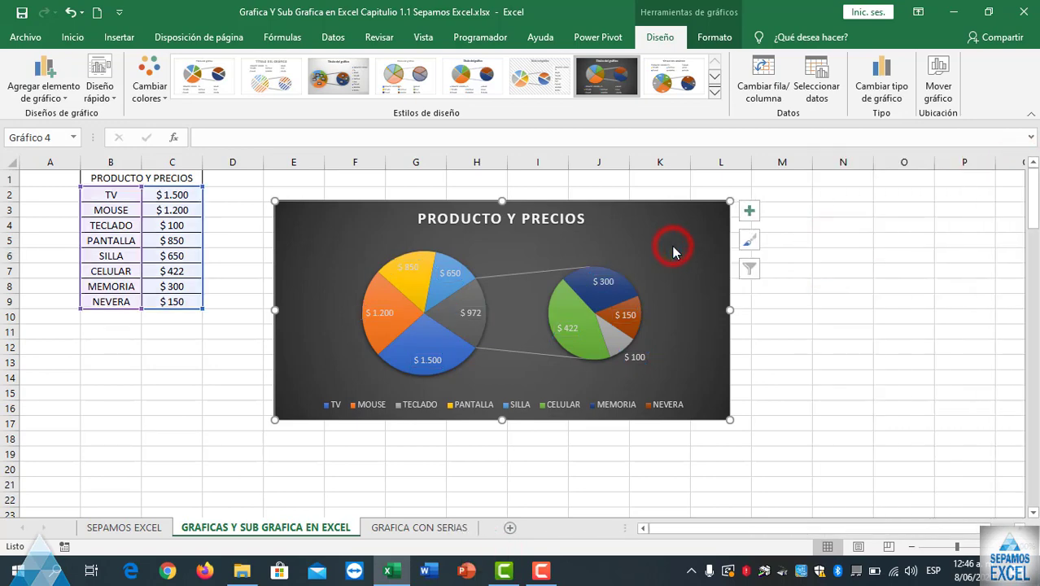
left_click(751, 212)
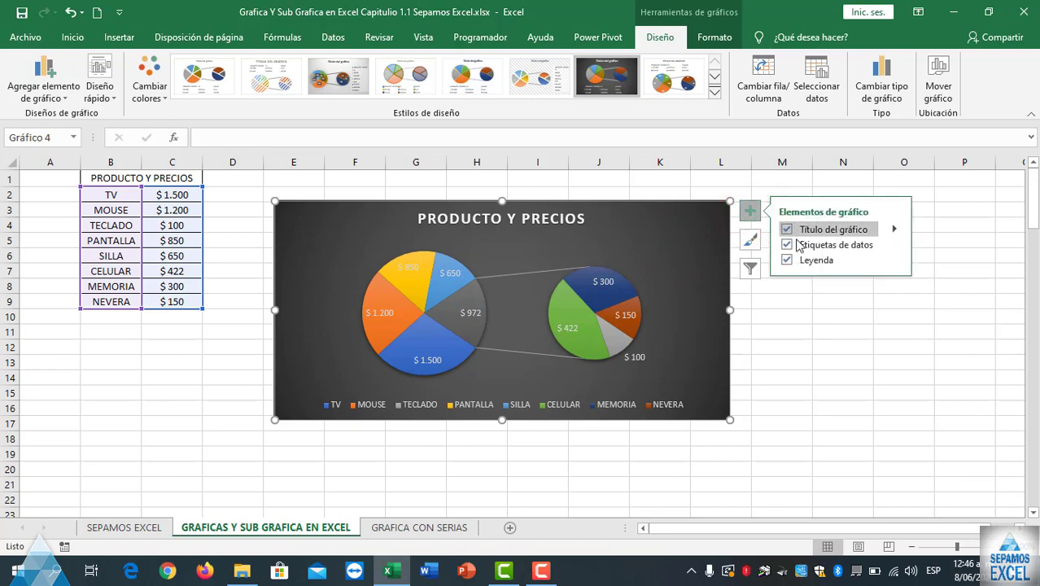
left_click(893, 245)
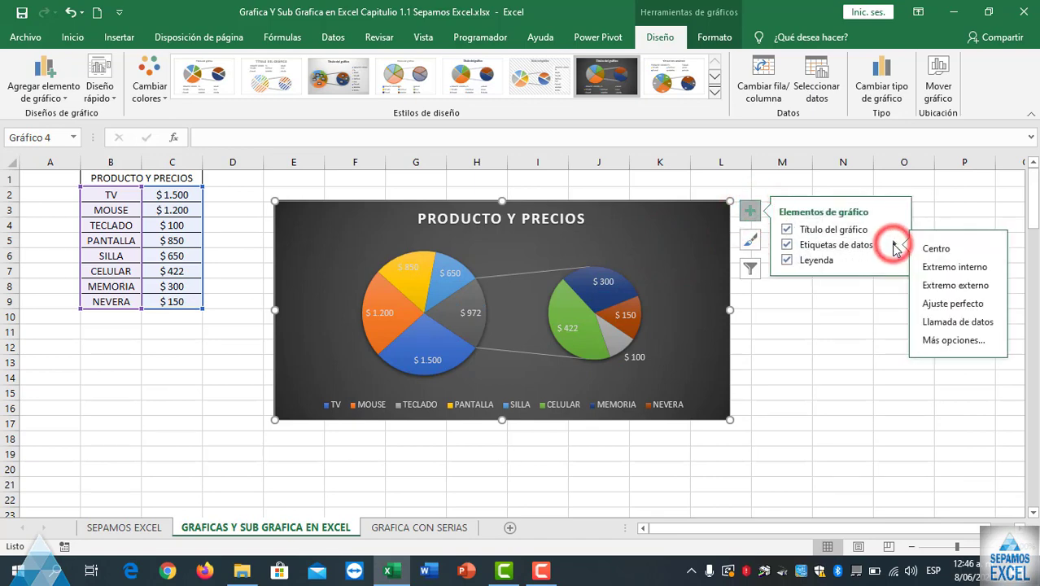
left_click(944, 287)
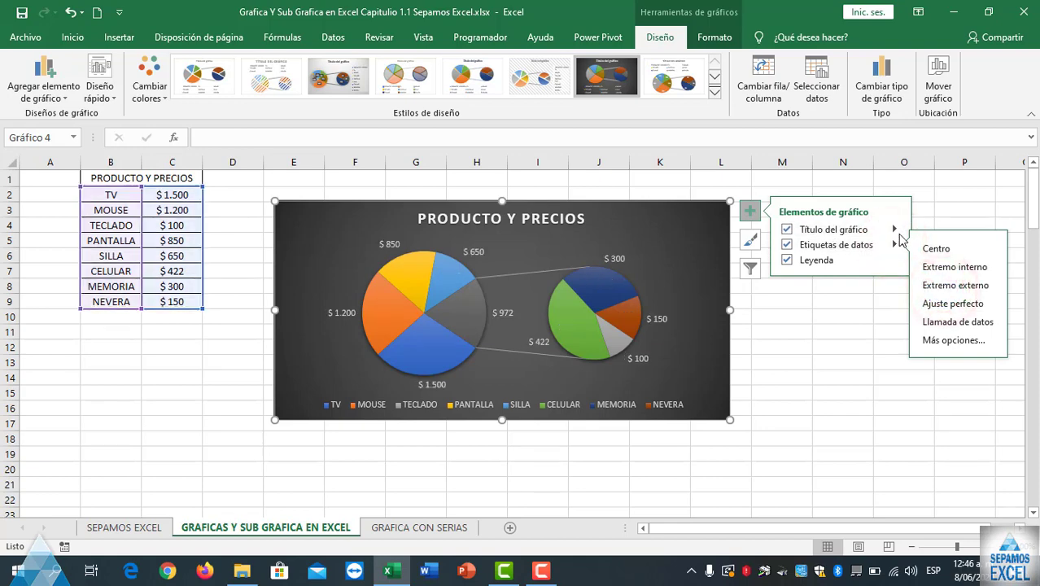
left_click(895, 230)
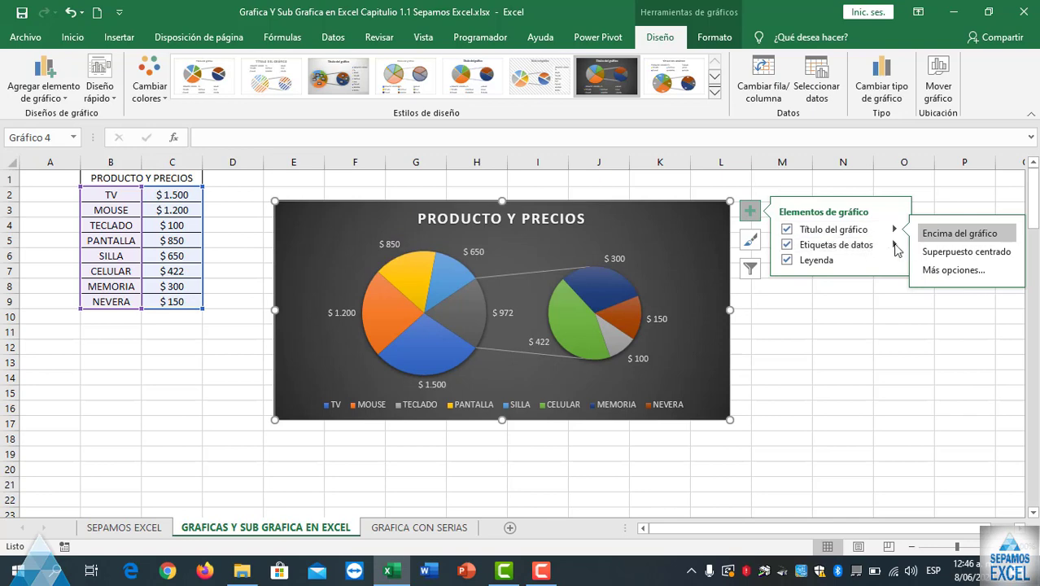
- Add the category name to each data label, reading like 'TV; $ 1.500'
left_click(894, 244)
left_click(944, 340)
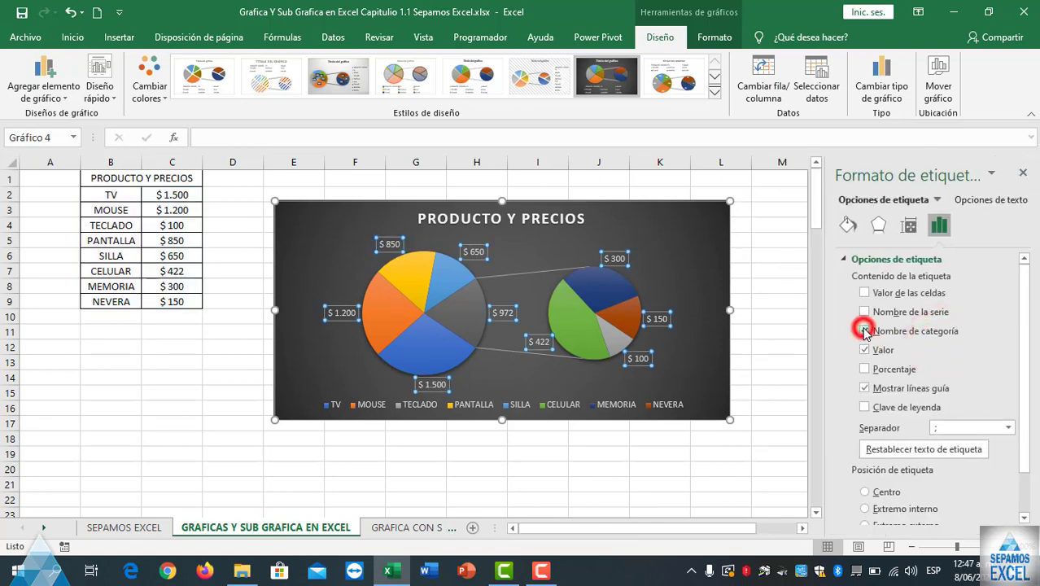
left_click(864, 329)
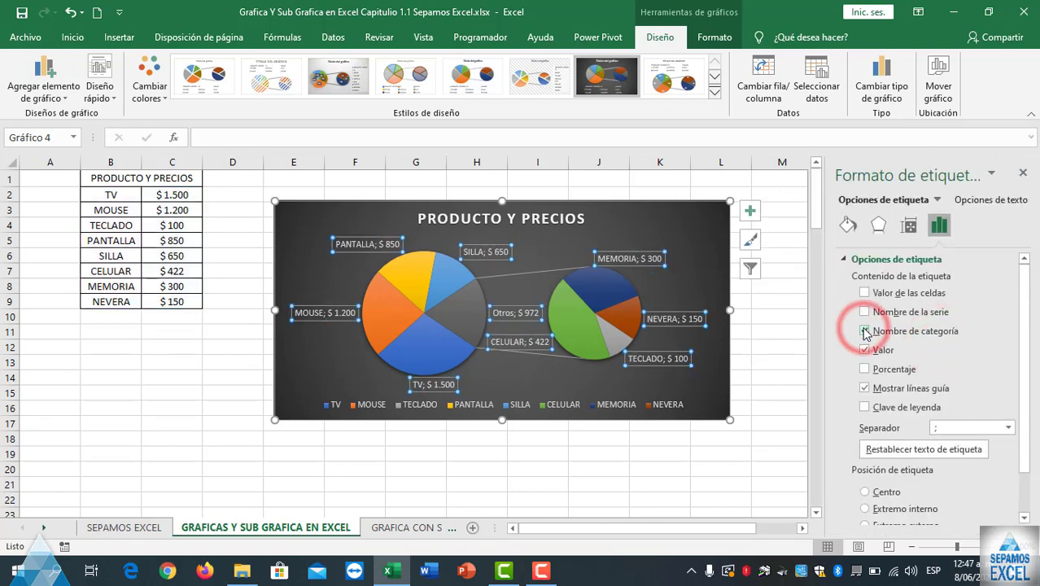
- Move the pie-of-pie chart below the product table
left_click(781, 323)
left_click_drag(621, 204, 661, 226)
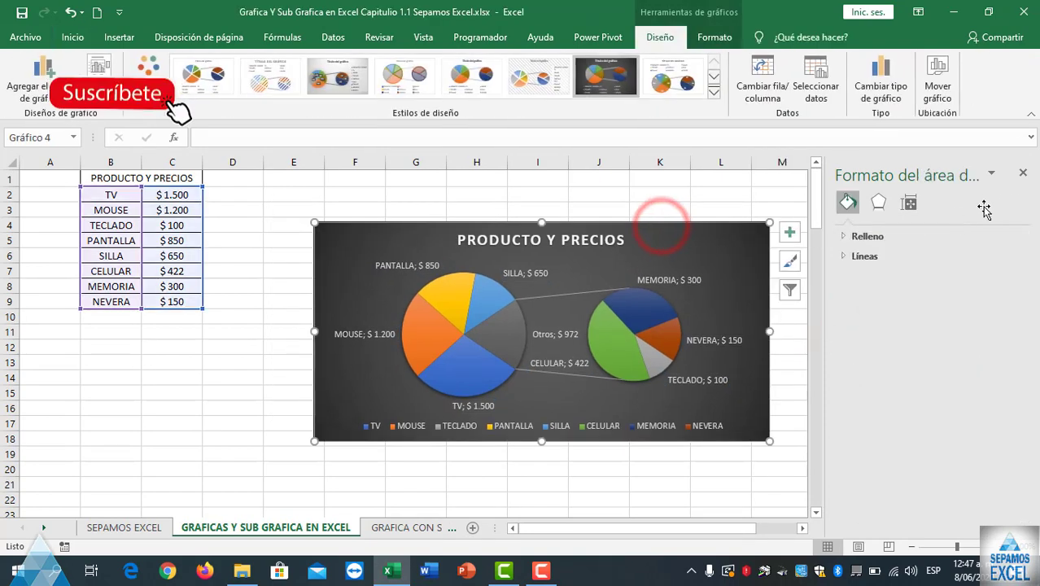
left_click(1023, 173)
mouse_move(728, 240)
left_mouse_down()
mouse_move(747, 239)
mouse_move(422, 333)
left_mouse_up()
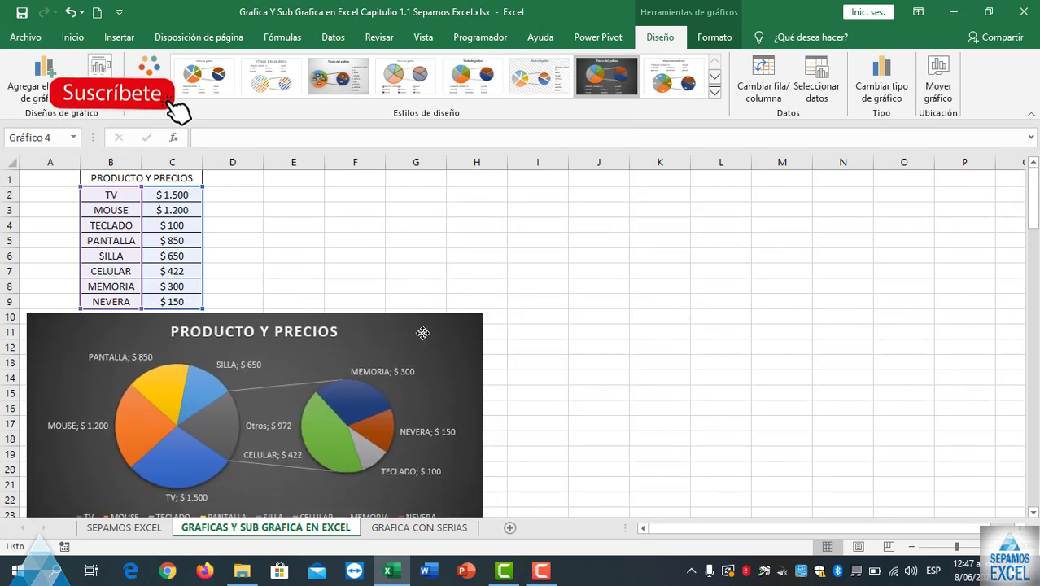
left_click(696, 282)
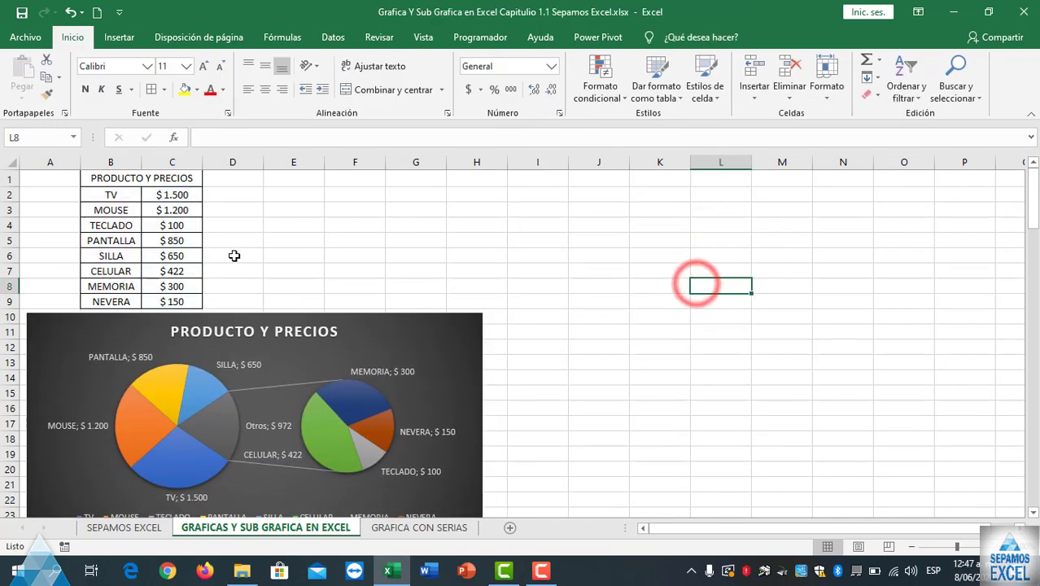
- Insert a bar-of-pie chart from B2:C9 and place it at the right of the sheet
left_click(86, 194)
left_click_drag(161, 210, 173, 301)
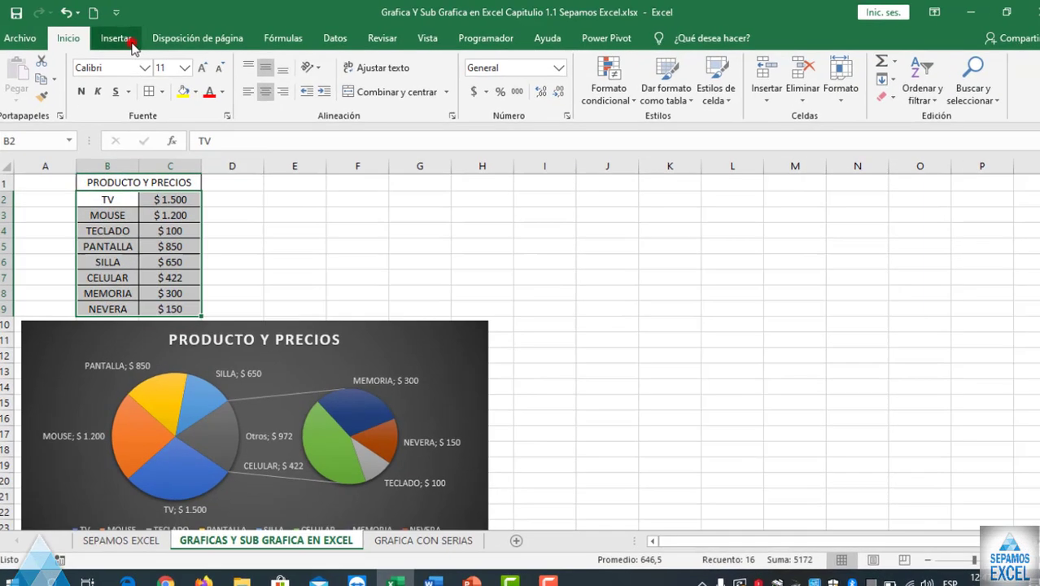
left_click(120, 37)
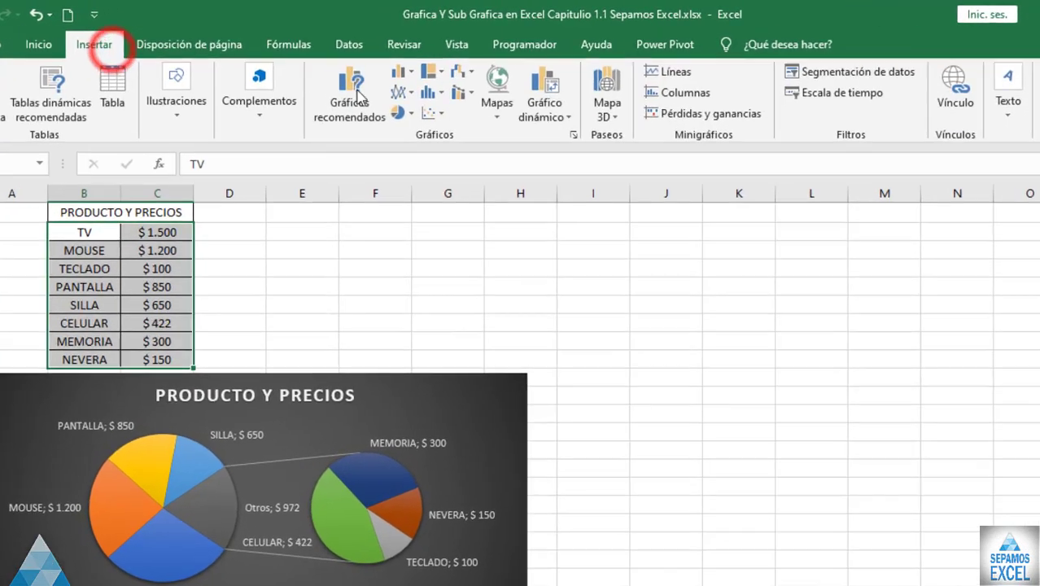
left_click(371, 98)
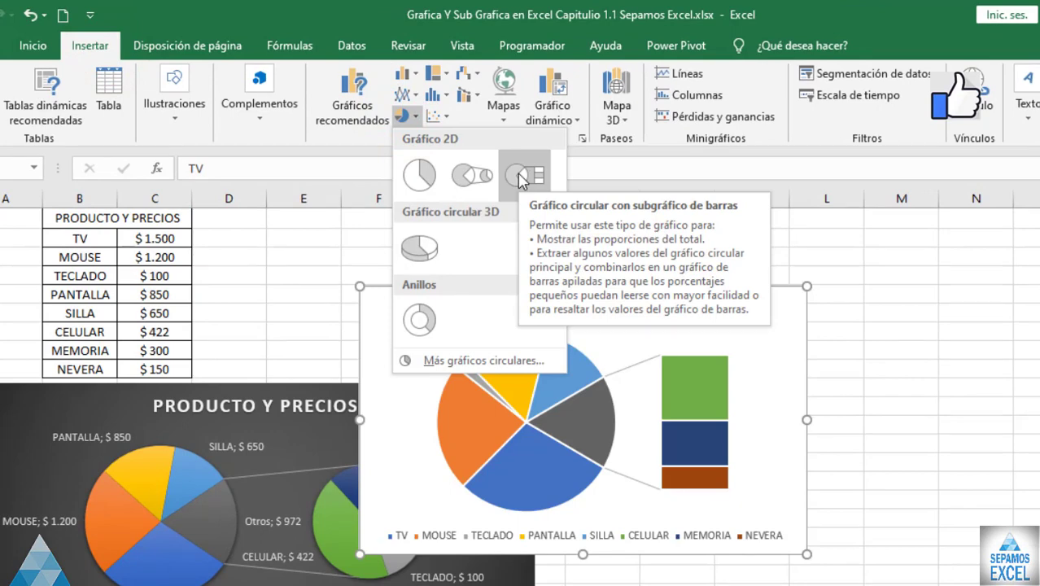
left_click(521, 178)
mouse_move(644, 322)
left_mouse_down()
mouse_move(864, 324)
mouse_move(910, 314)
left_mouse_up()
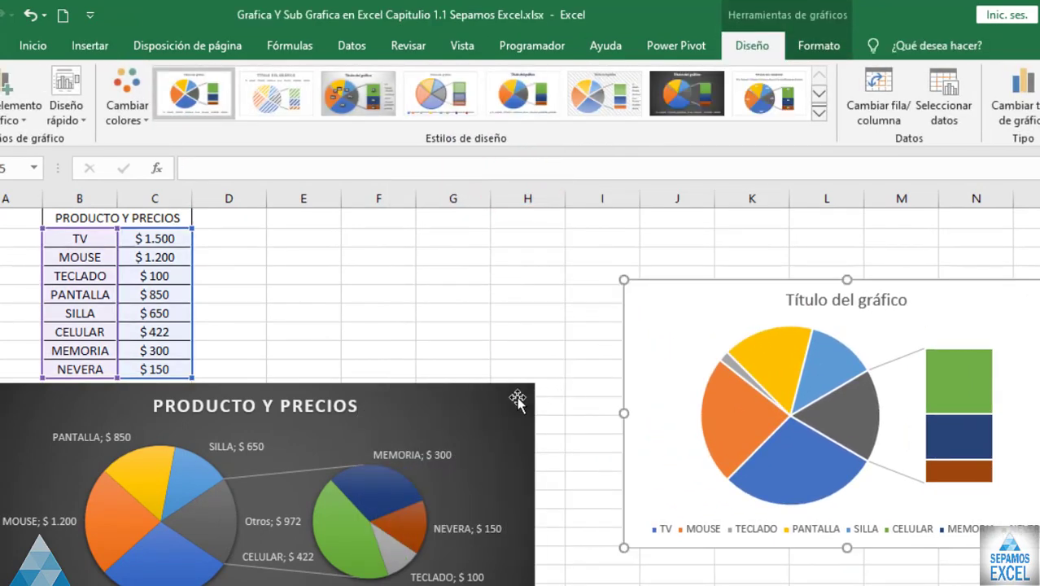
- Move the pie-of-pie chart up under TECLADO and browse chart styles for the new chart
left_click_drag(494, 409, 521, 321)
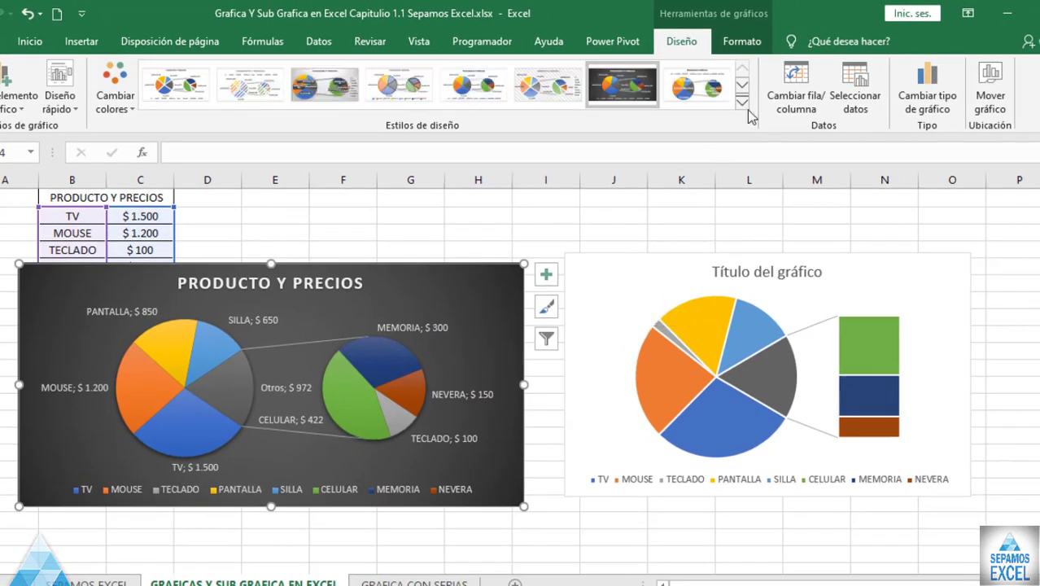
left_click(742, 103)
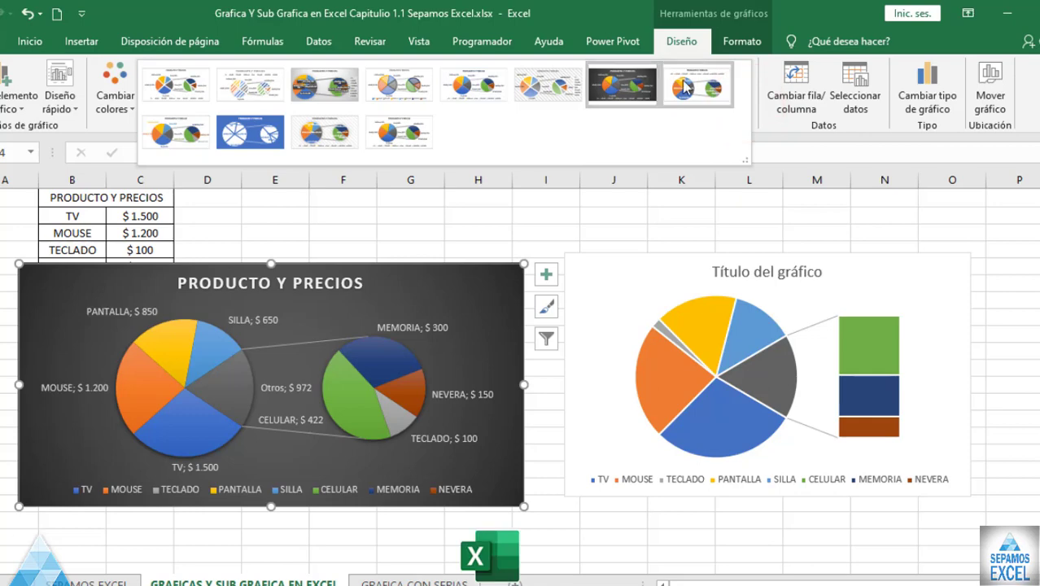
left_click(604, 265)
left_click(603, 264)
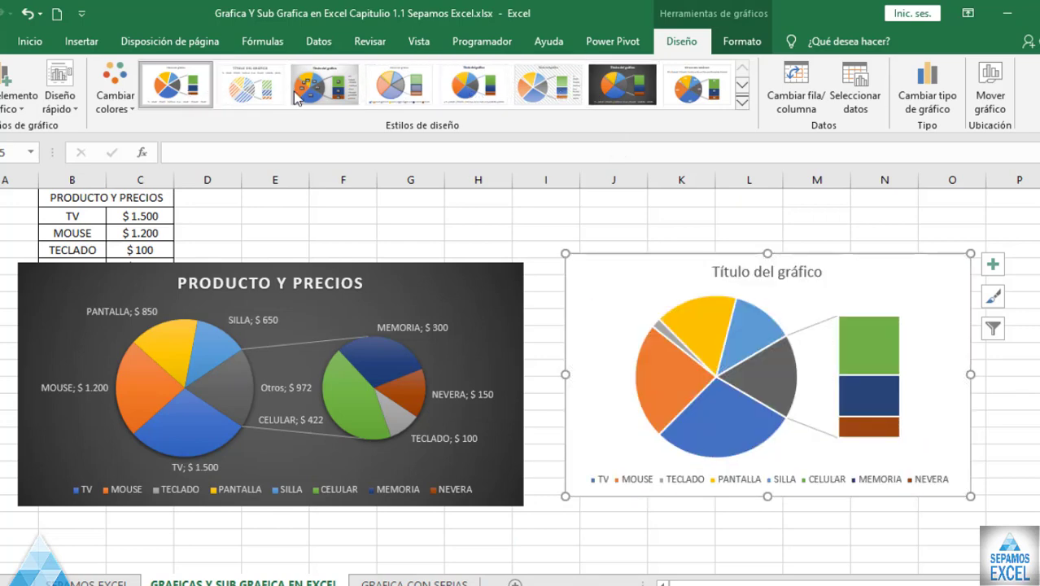
- Give the pie-of-bar chart the dark style with data labels placed outside the slices
left_click(626, 96)
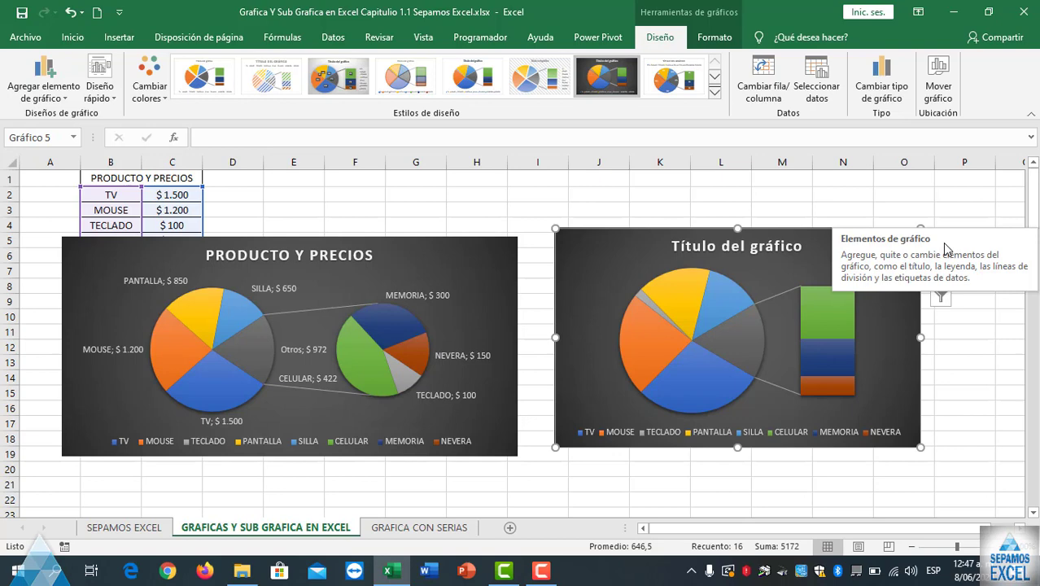
left_click(941, 240)
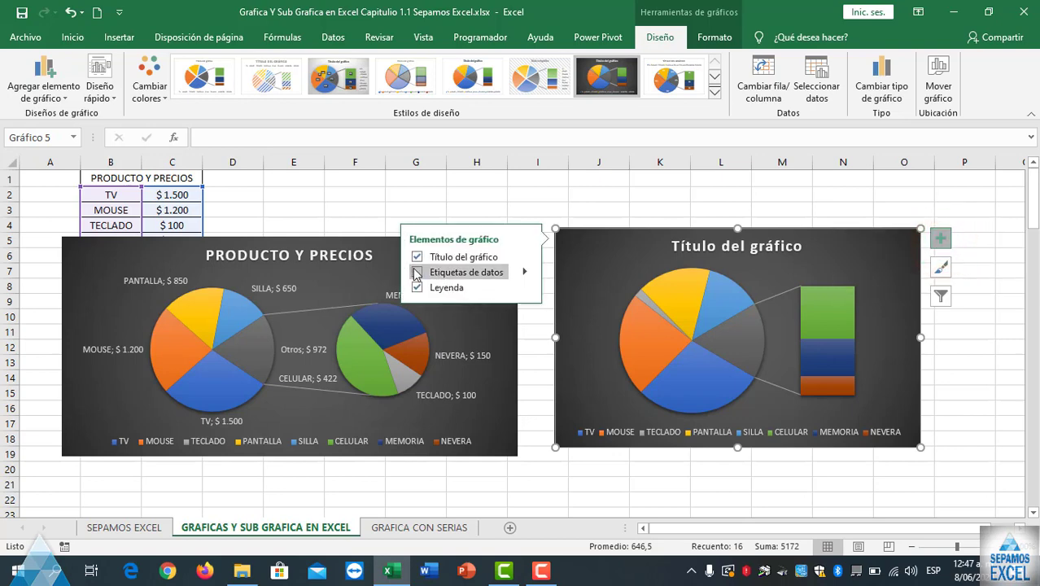
left_click(418, 274)
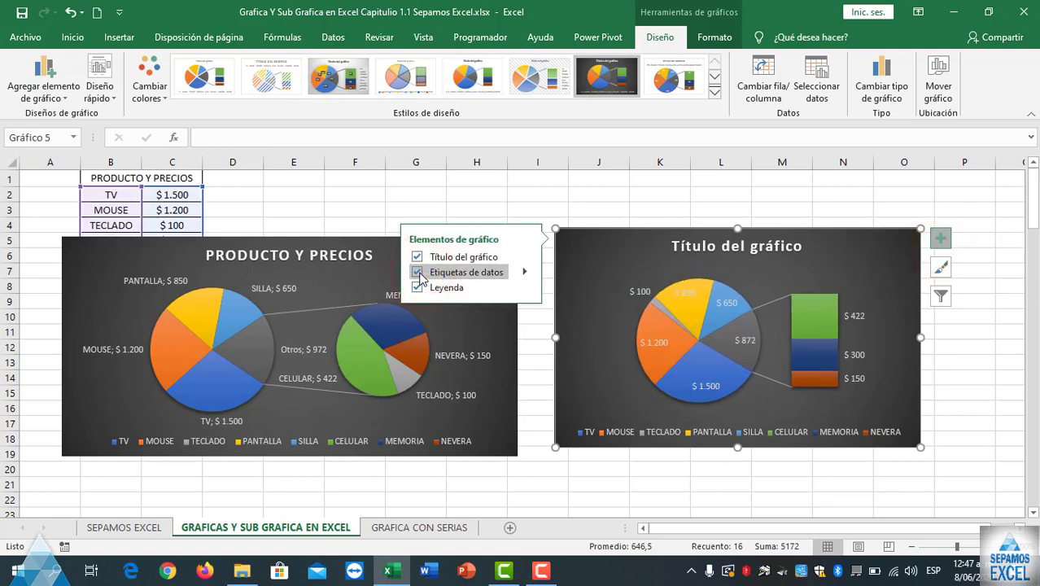
left_click(525, 272)
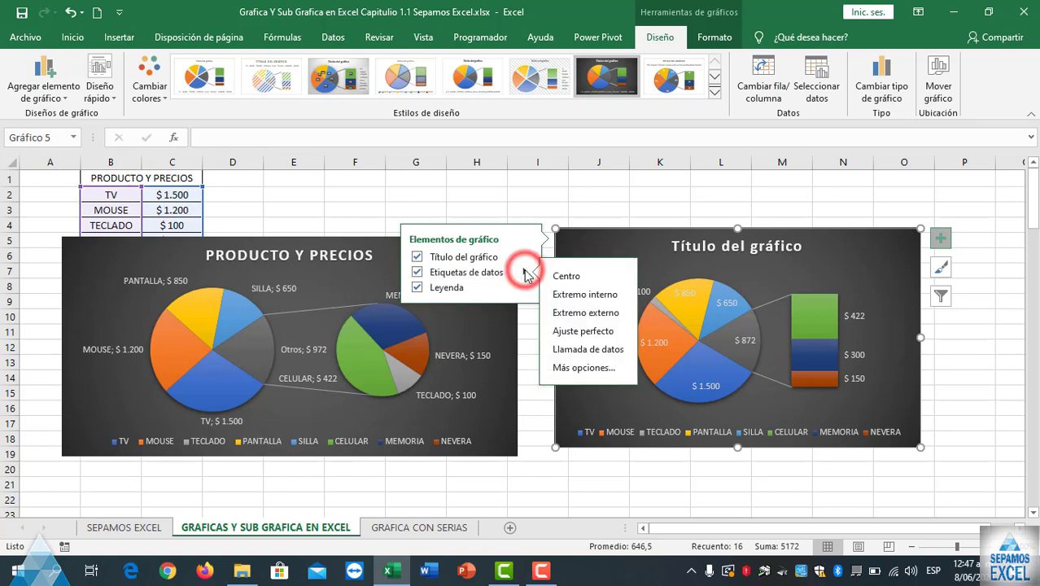
left_click(556, 316)
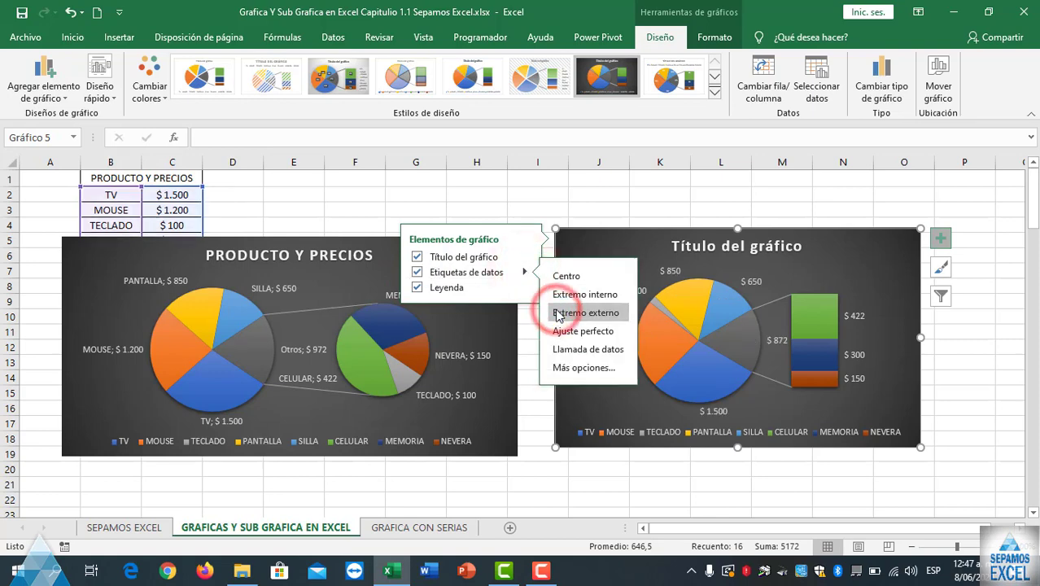
left_click(577, 205)
left_click(577, 205)
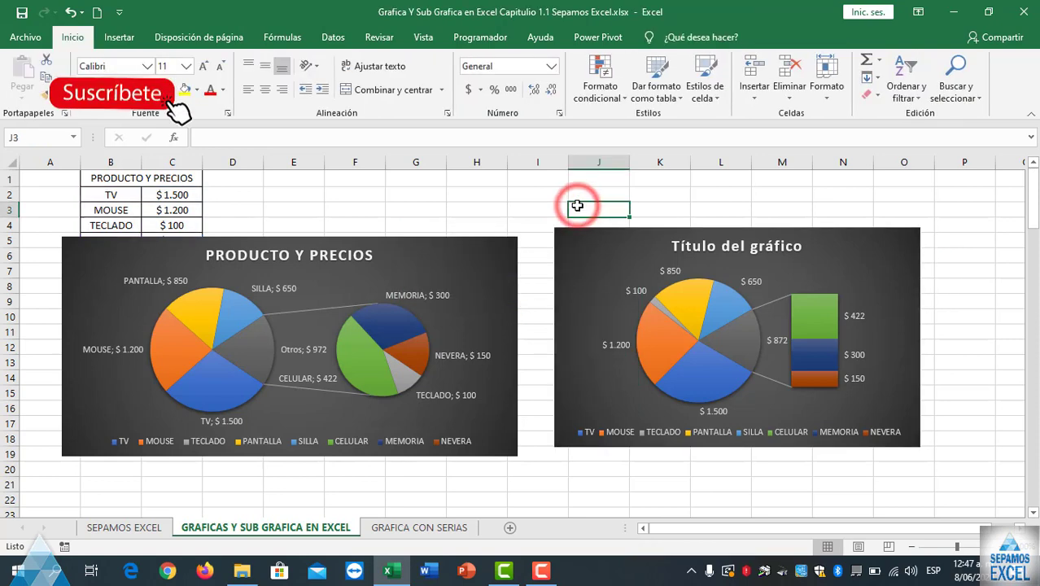
- Move both charts to uncover the PRODUCTO Y PRECIOS table and re-toggle the pie-of-bar data labels
left_click(867, 265)
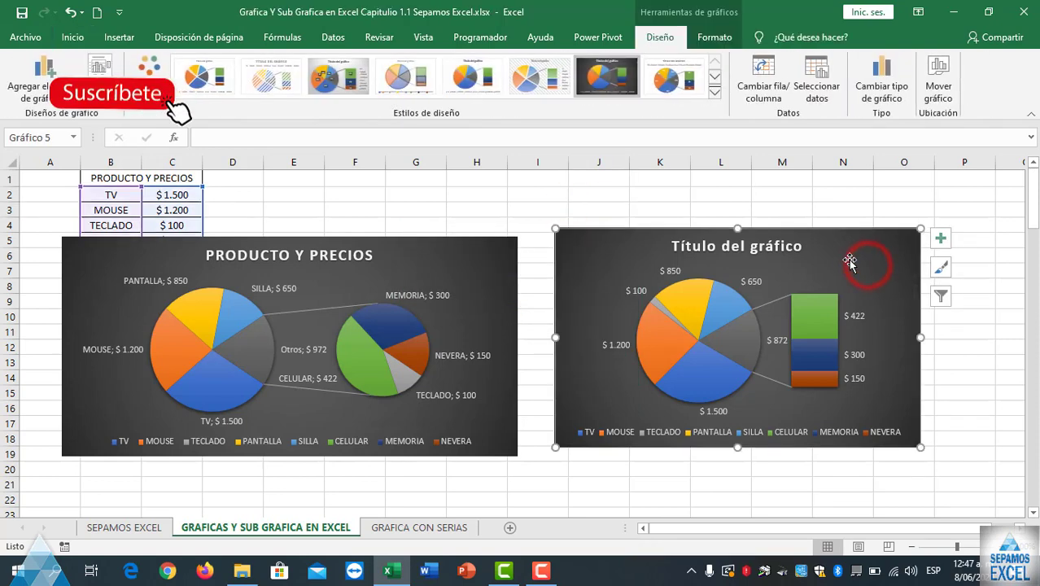
left_click_drag(451, 265, 407, 364)
left_click_drag(651, 256, 576, 240)
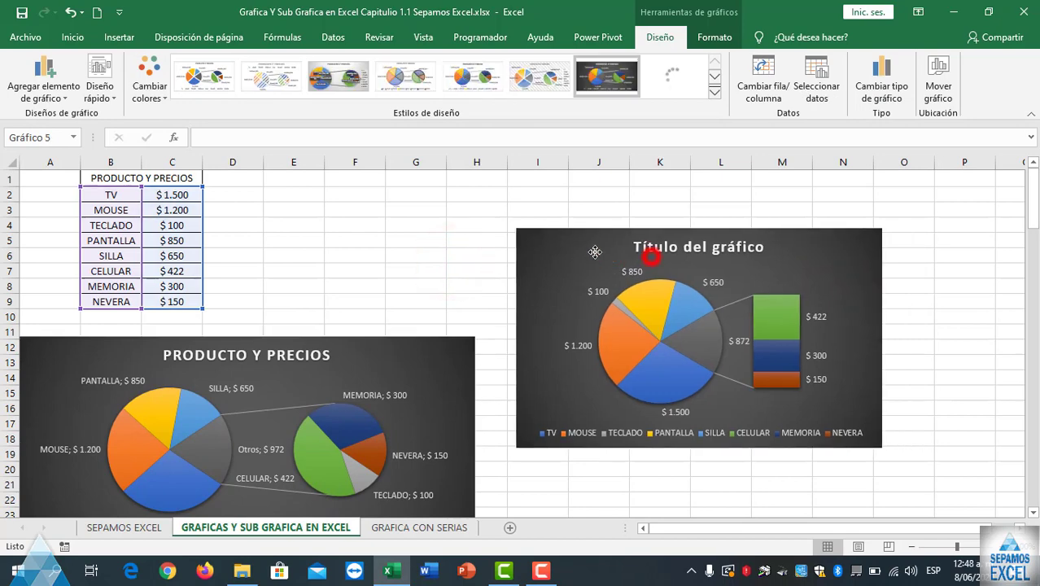
left_click(868, 221)
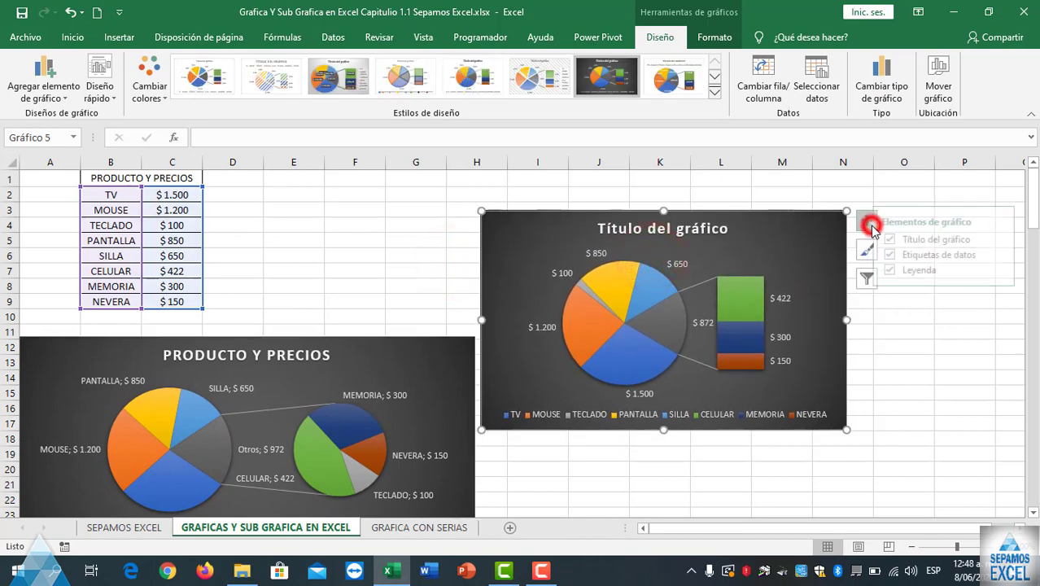
left_click(948, 255)
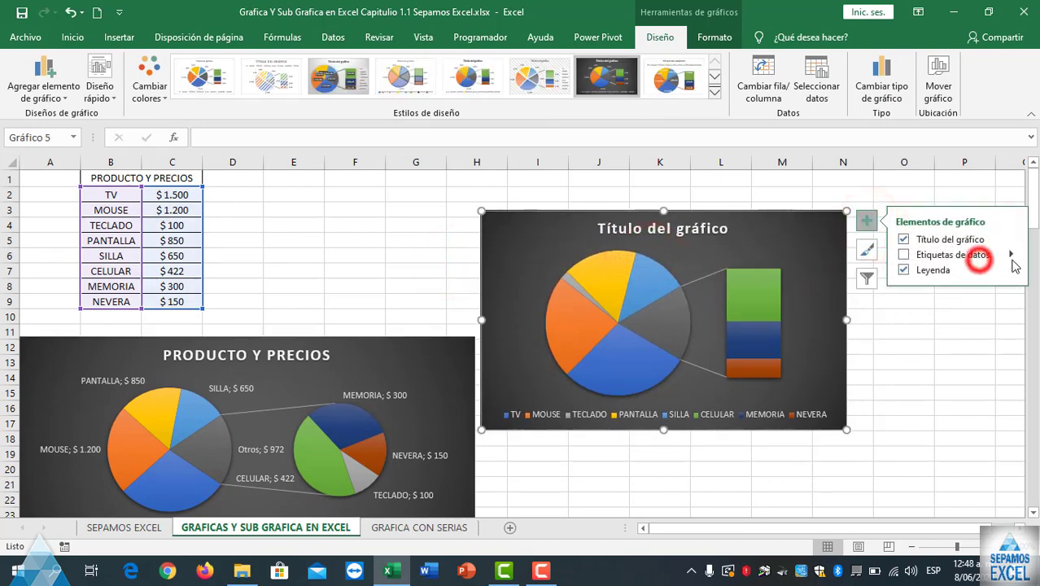
left_click(903, 254)
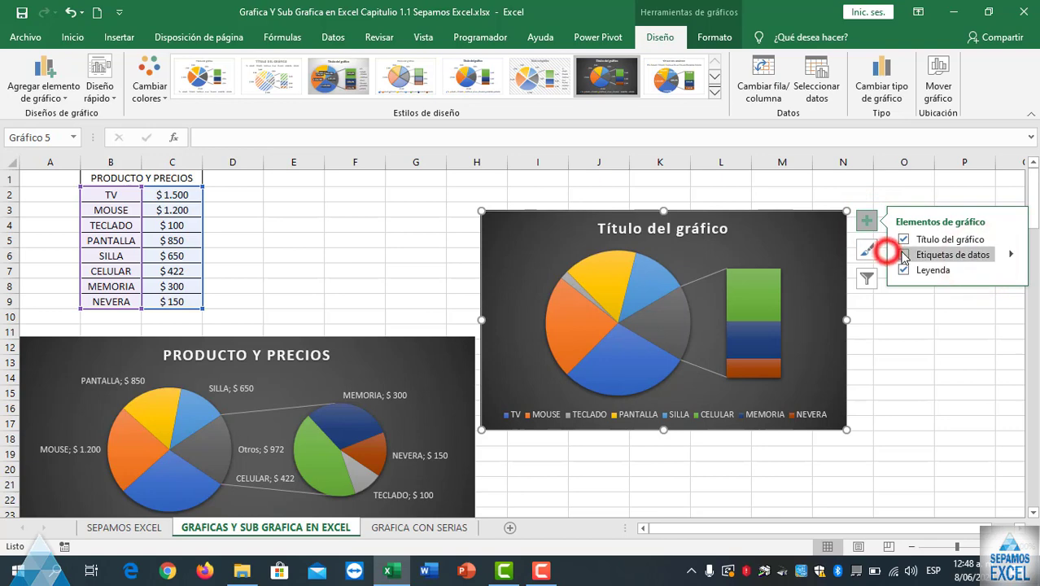
left_click(1013, 259)
- Add category names to the pie-of-bar chart's data labels and nudge the chart into place
left_click(854, 351)
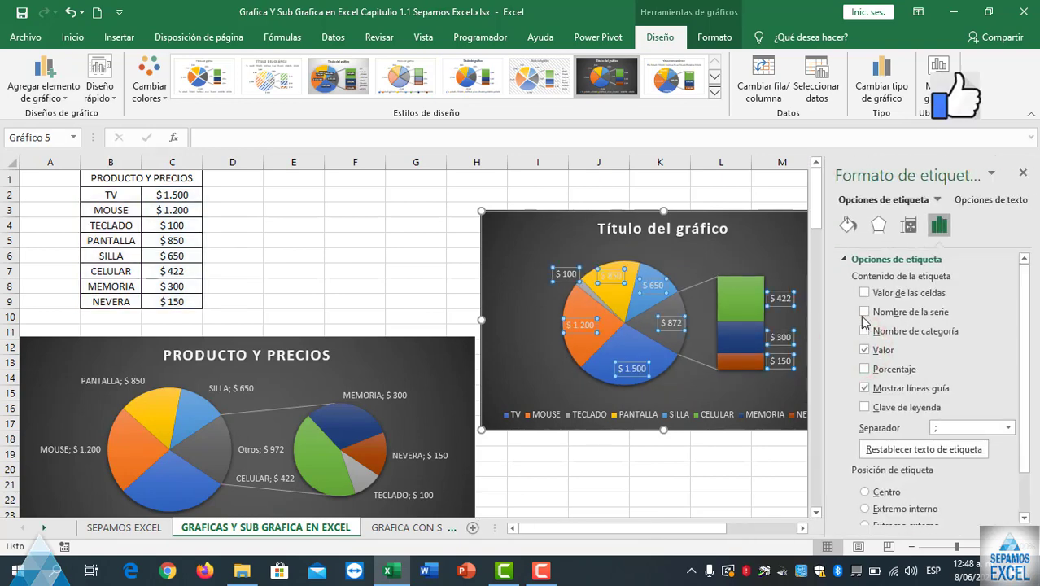
left_click(865, 333)
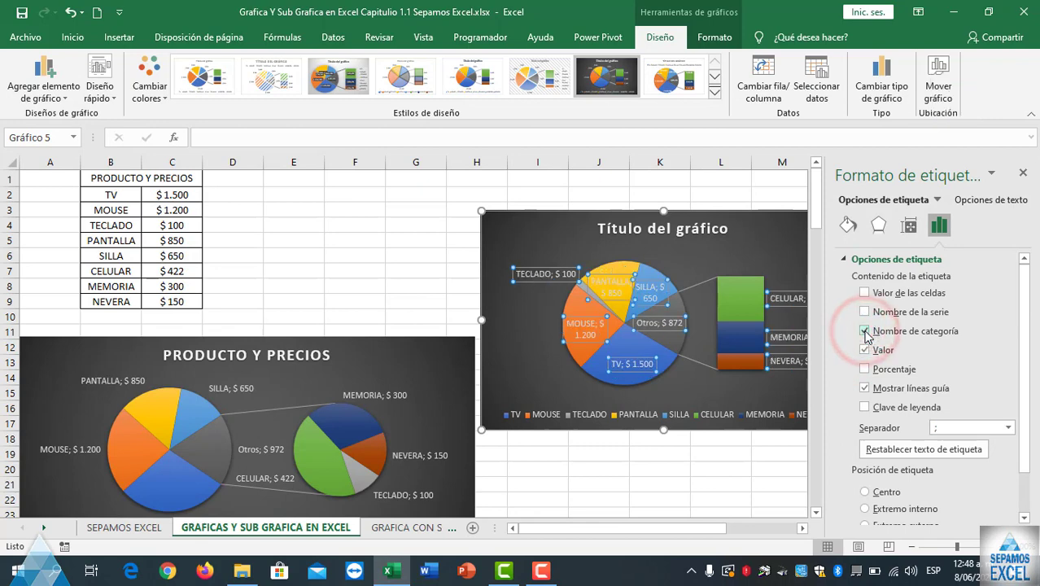
left_click_drag(773, 253, 719, 238)
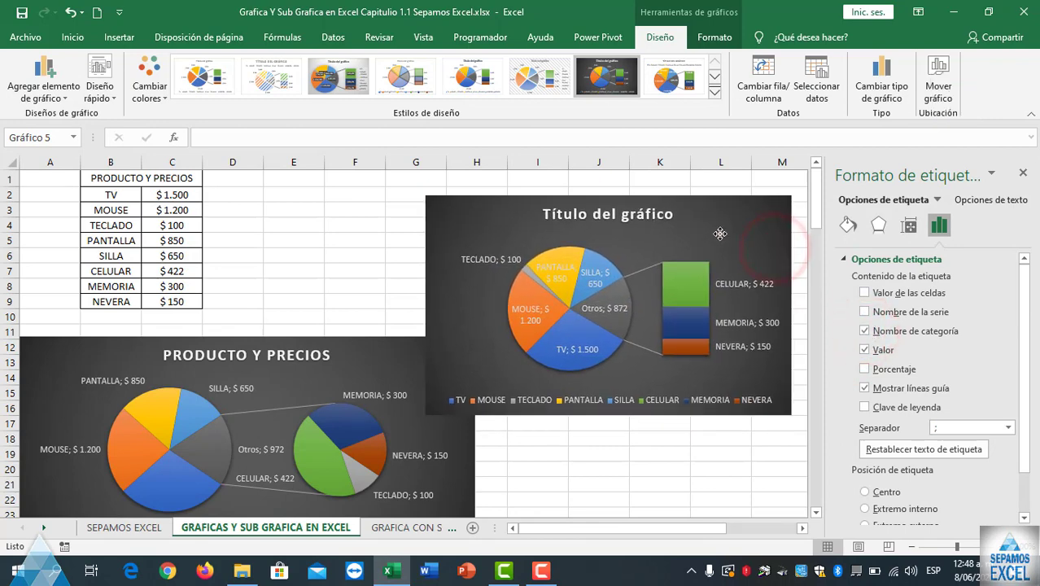
left_click(1022, 170)
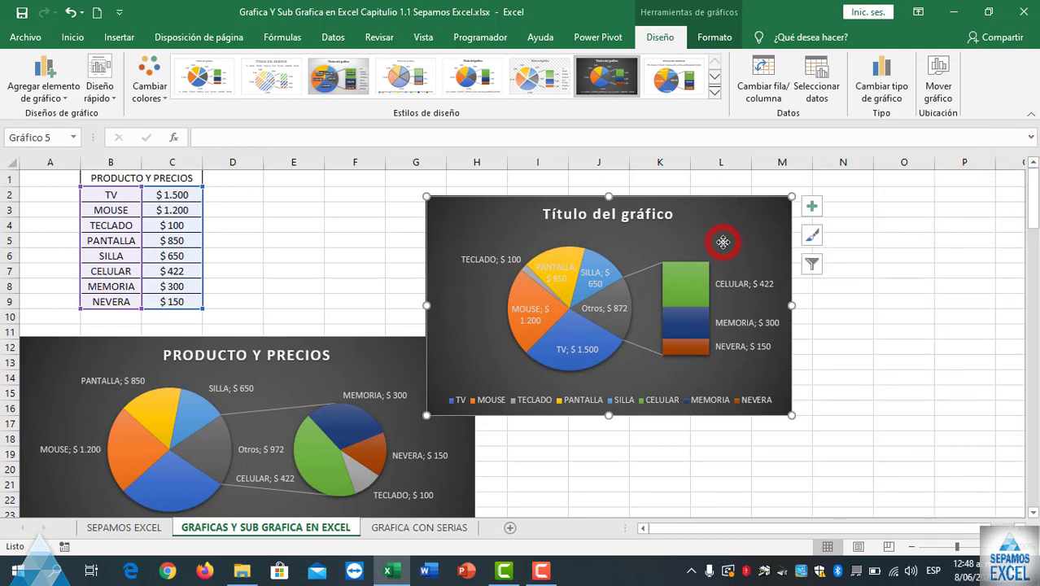
left_click_drag(722, 242, 738, 235)
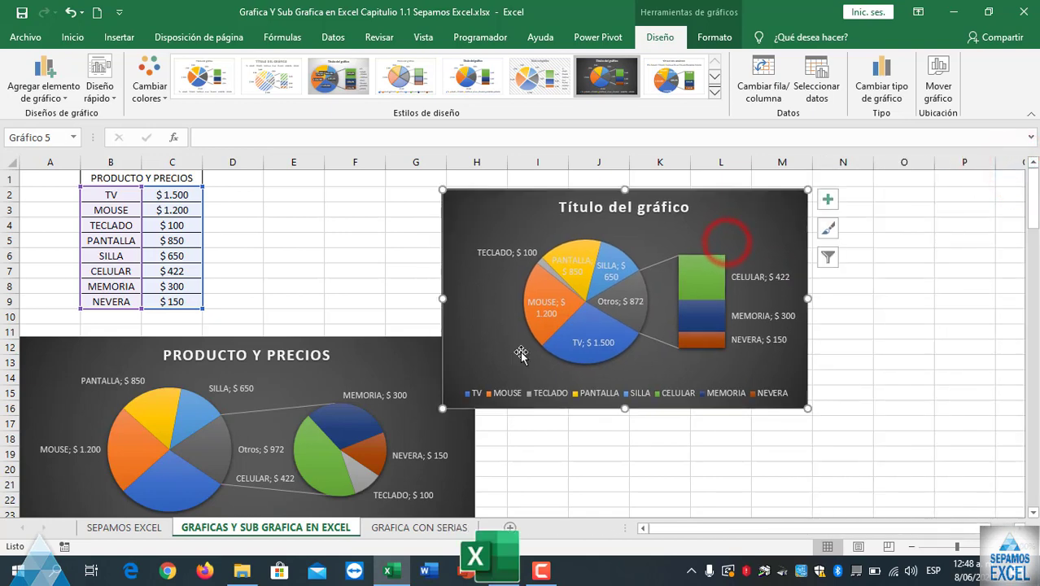
- Separate label name and value with a space and place the labels at the outside end
left_click(830, 201)
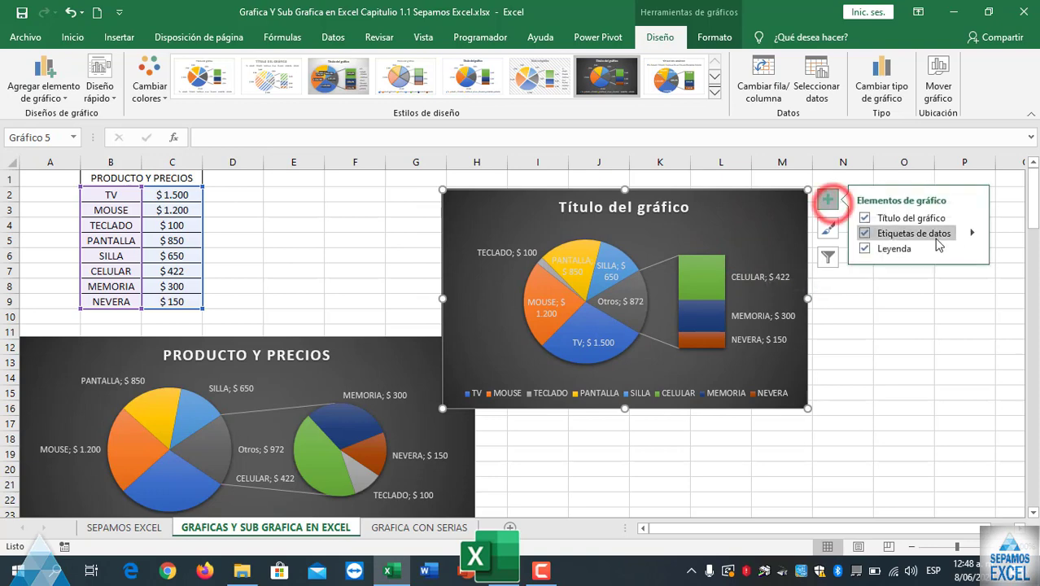
left_click(972, 235)
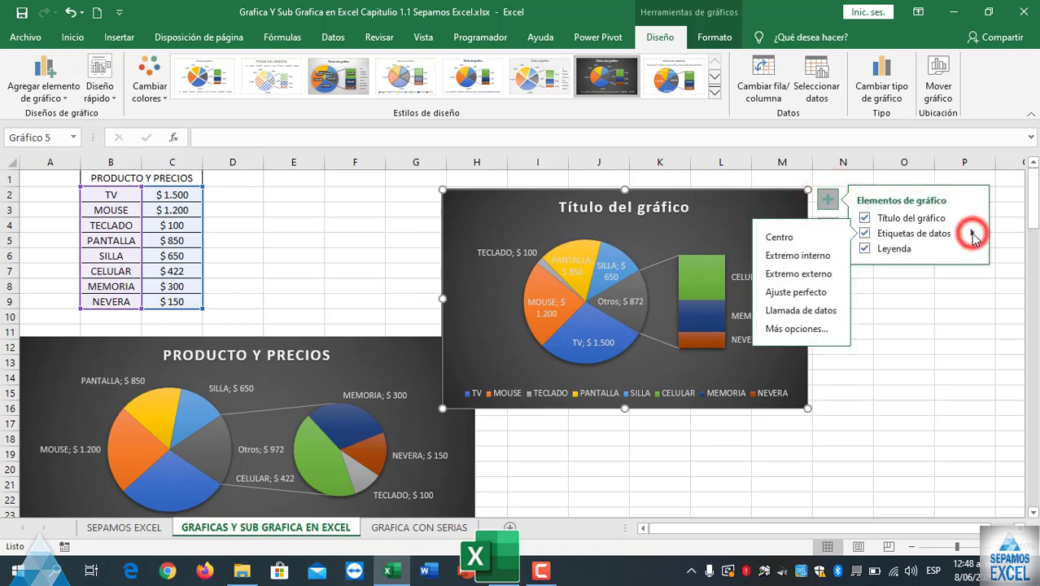
left_click(780, 327)
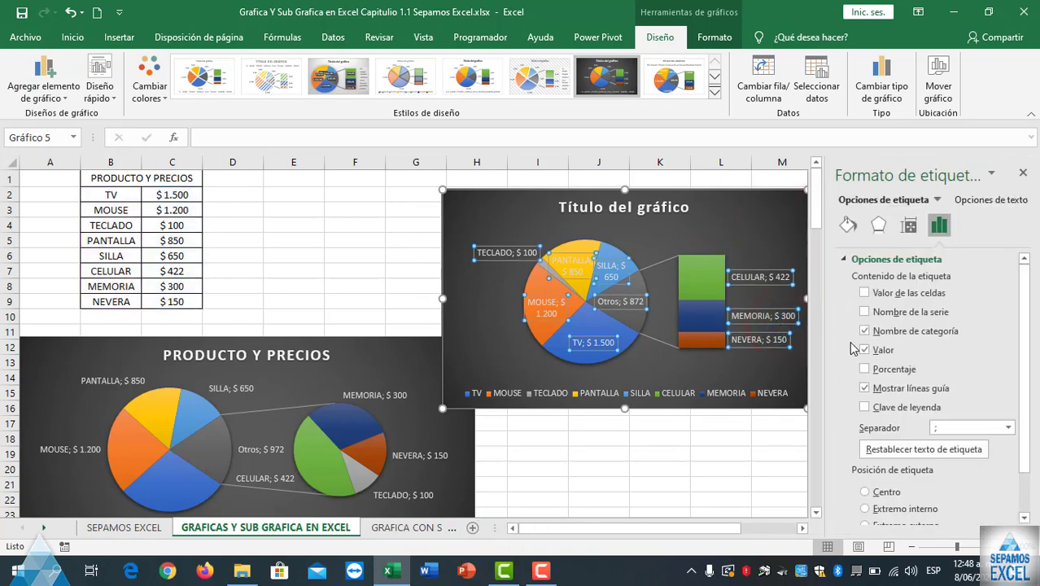
left_click(1007, 429)
left_click(960, 496)
scroll(933, 411, "down", 1)
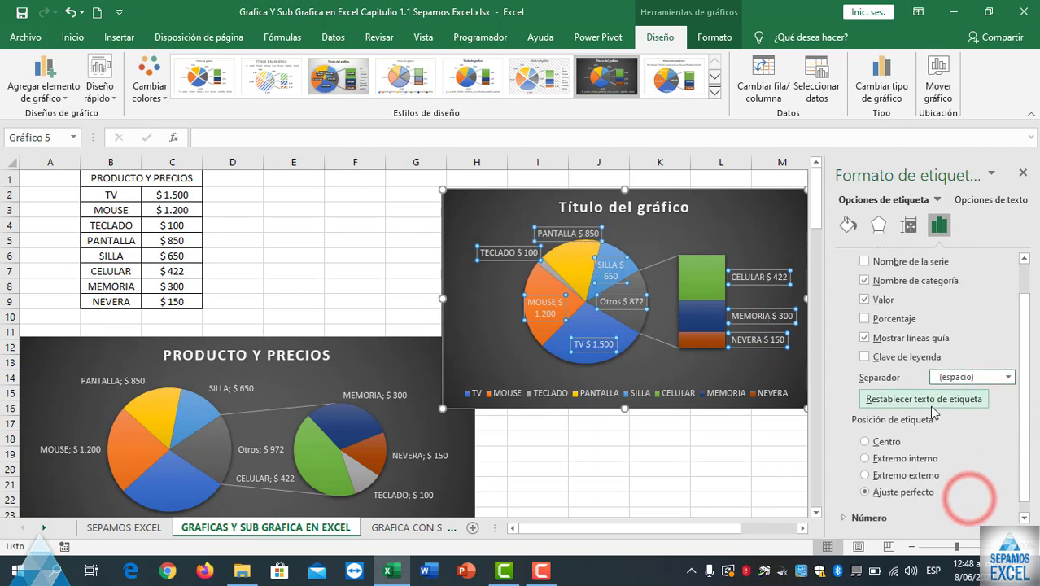
left_click(905, 478)
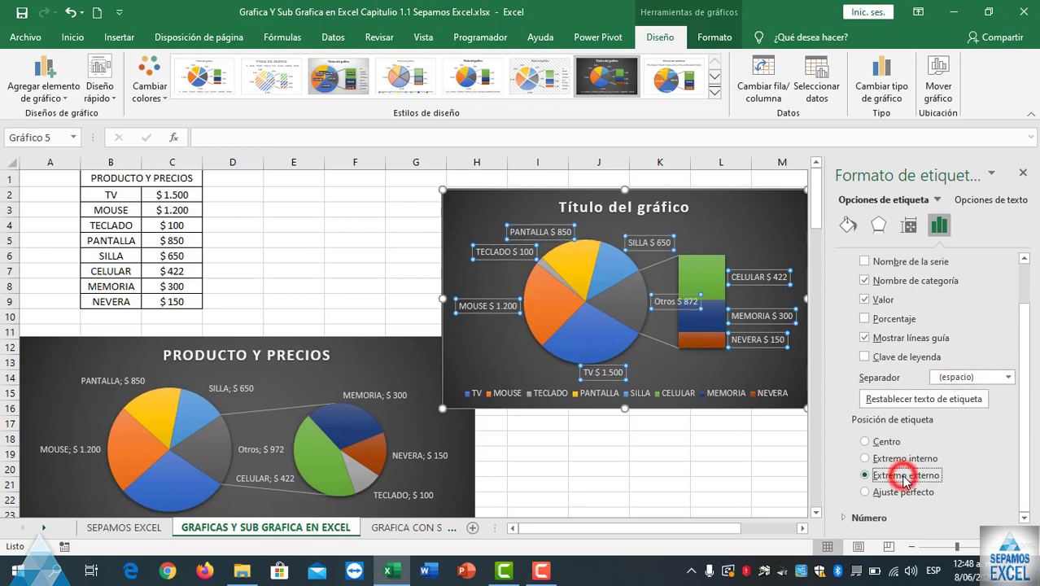
left_click(766, 452)
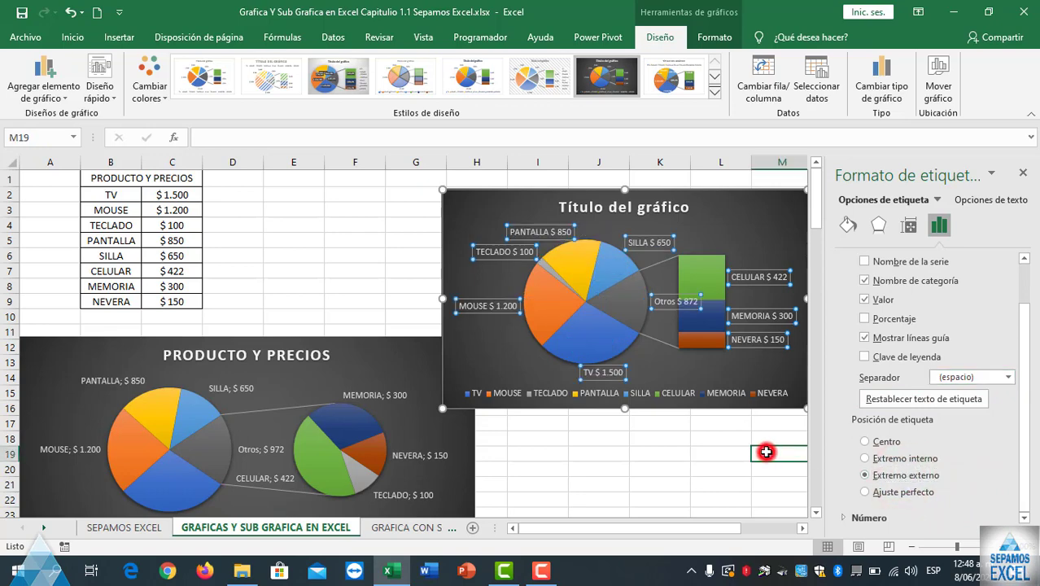
- Arrange the pie-of-bar chart upper right of the table and the PRODUCTO Y PRECIOS chart lower left
left_click(1022, 173)
left_click_drag(773, 223, 899, 260)
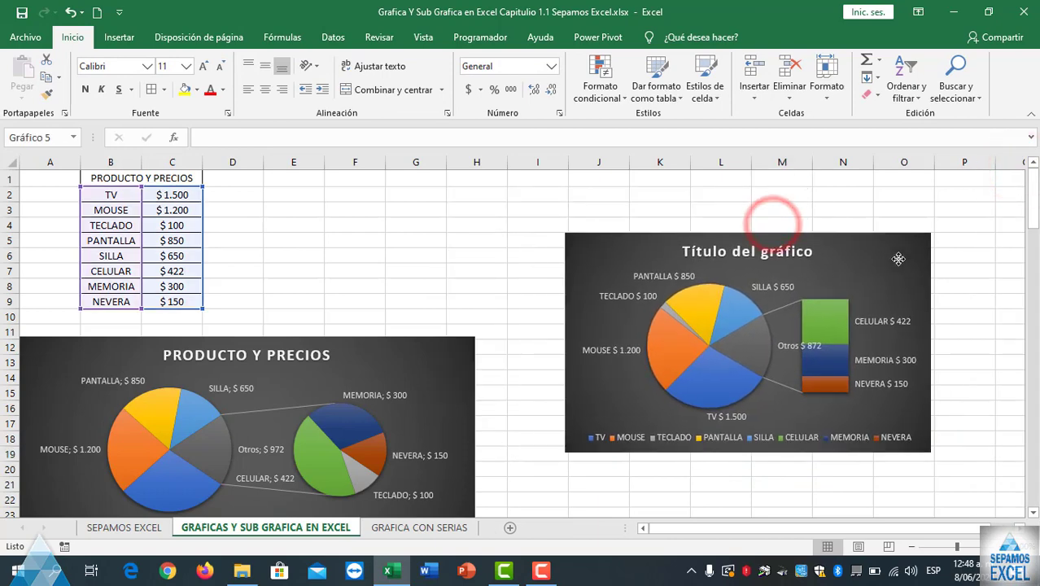
left_click_drag(447, 363, 521, 258)
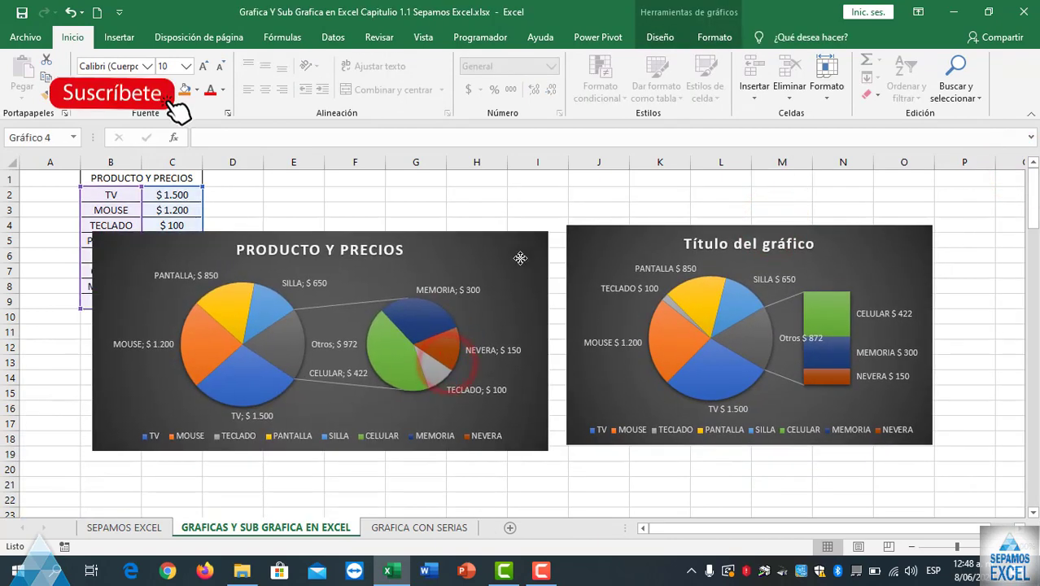
left_click(608, 253)
left_click_drag(608, 253, 597, 259)
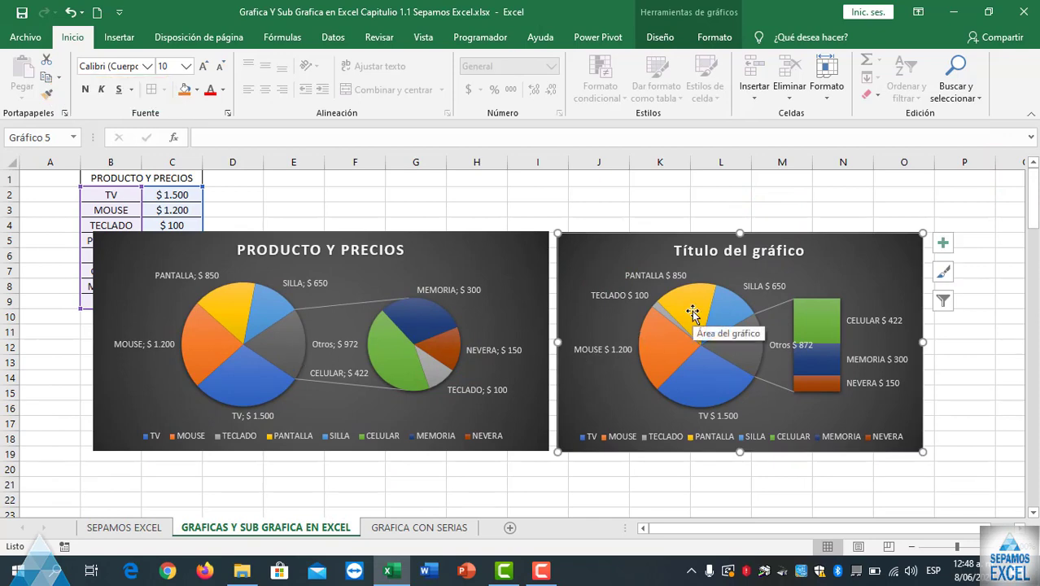
mouse_move(698, 319)
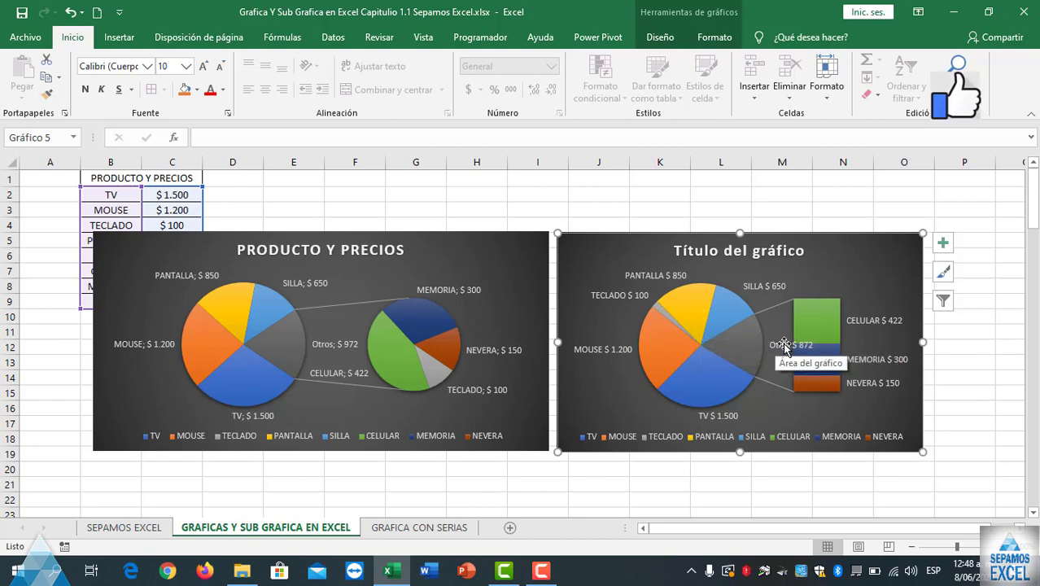
left_click_drag(491, 317, 413, 345)
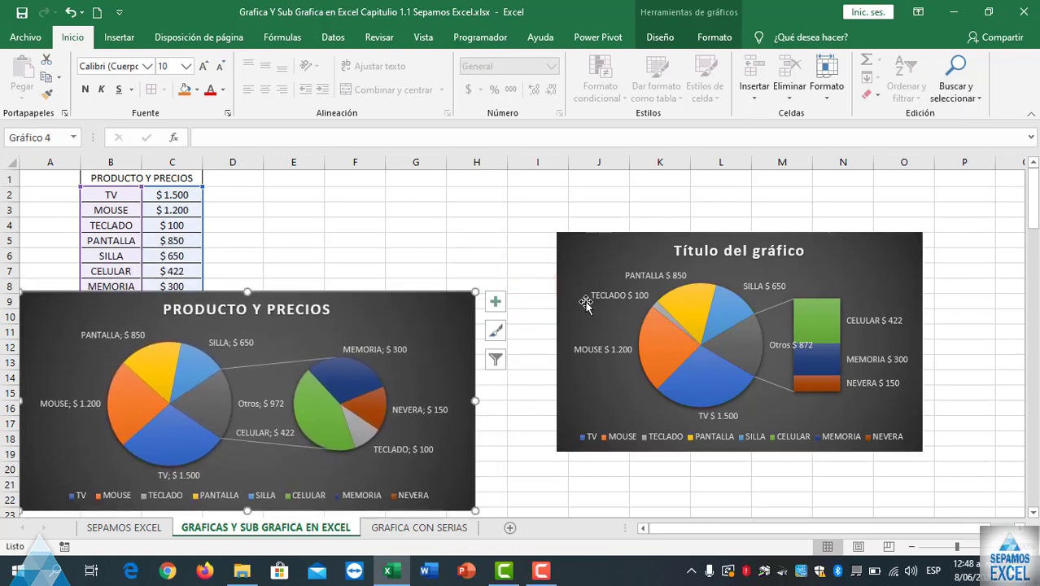
left_click_drag(650, 262, 595, 223)
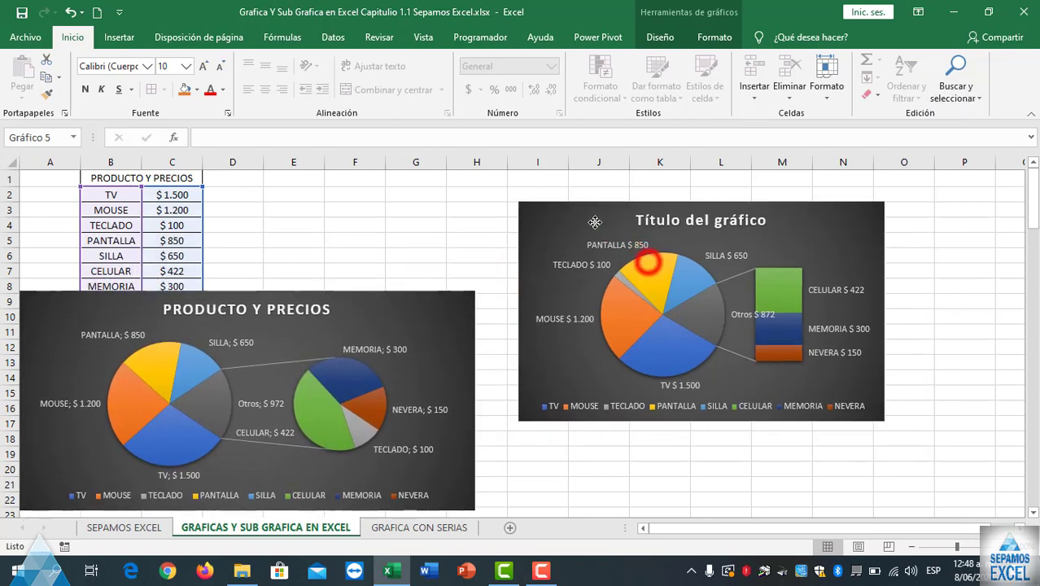
left_click(679, 259)
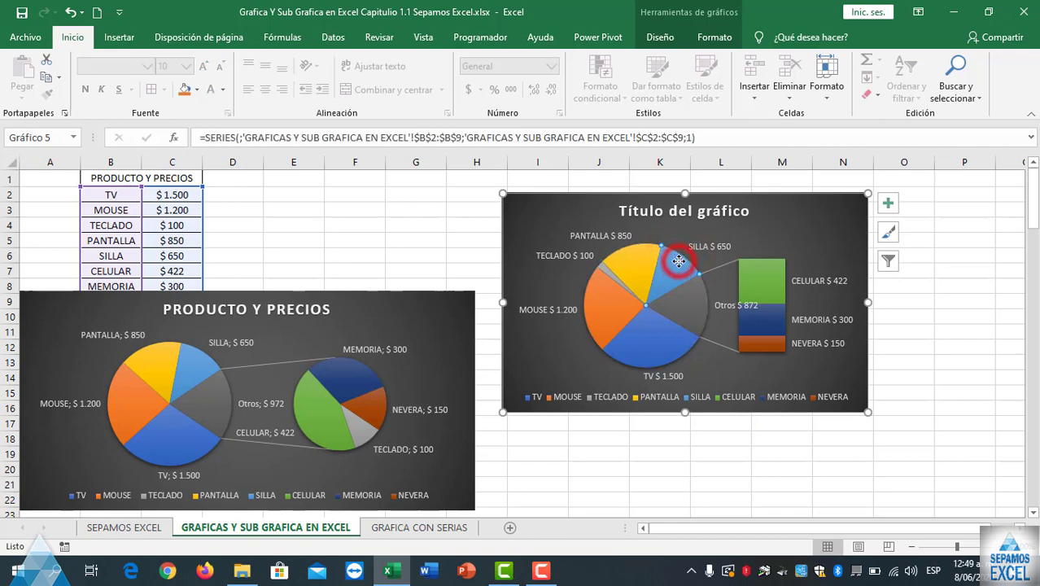
- Widen the pie-of-bar gap and shrink its second plot to 65%, undoing a stray chart move
double_click(678, 261)
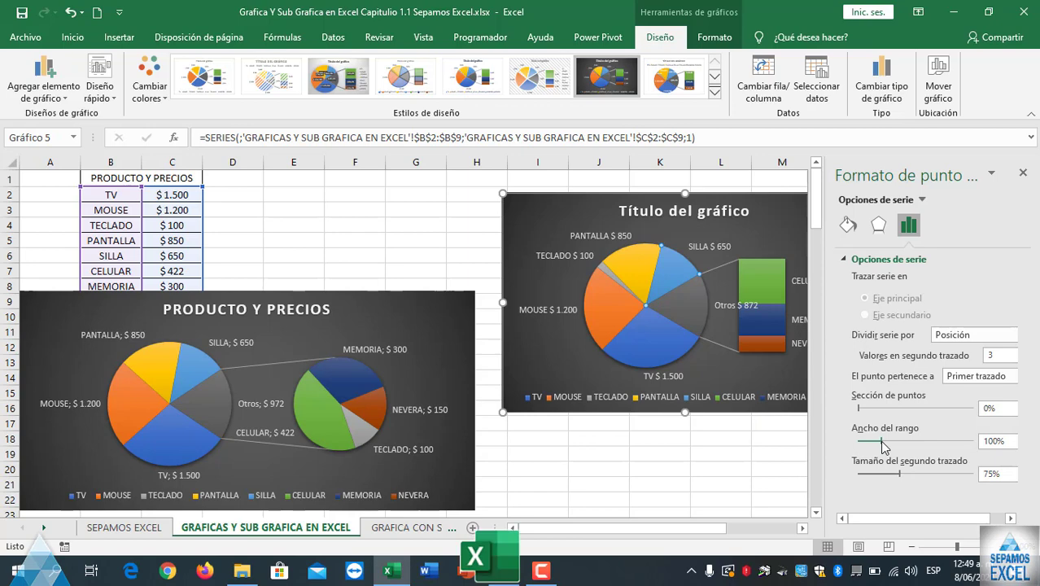
left_click_drag(880, 441, 917, 442)
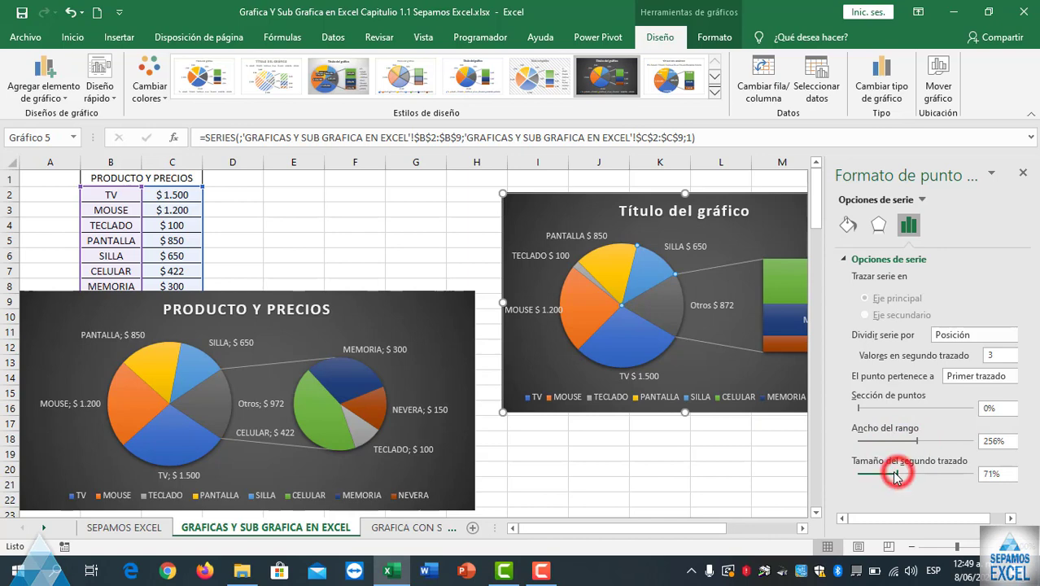
left_click_drag(895, 476, 894, 478)
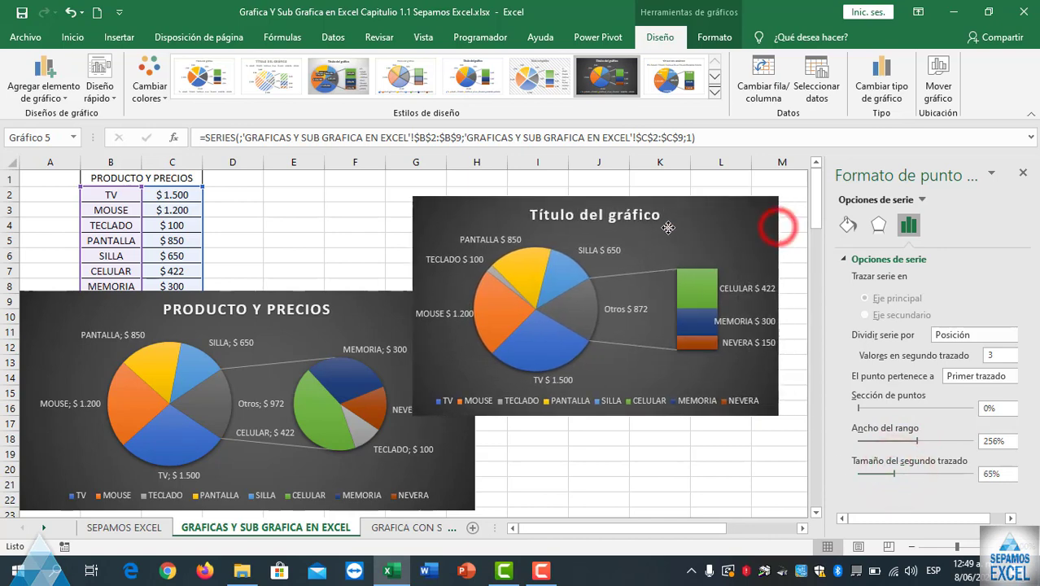
left_click_drag(770, 228, 597, 220)
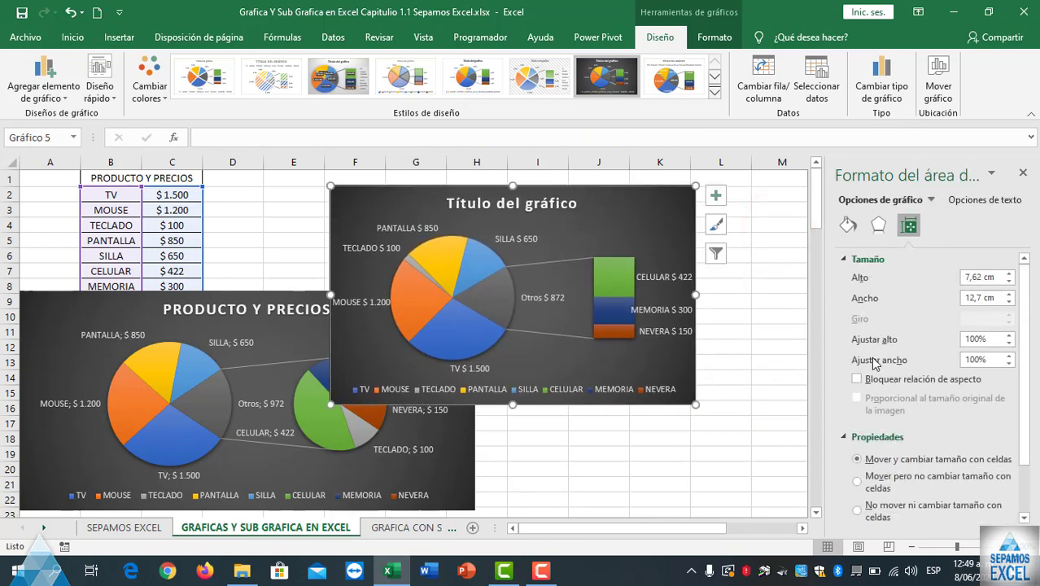
key("ctrl+z")
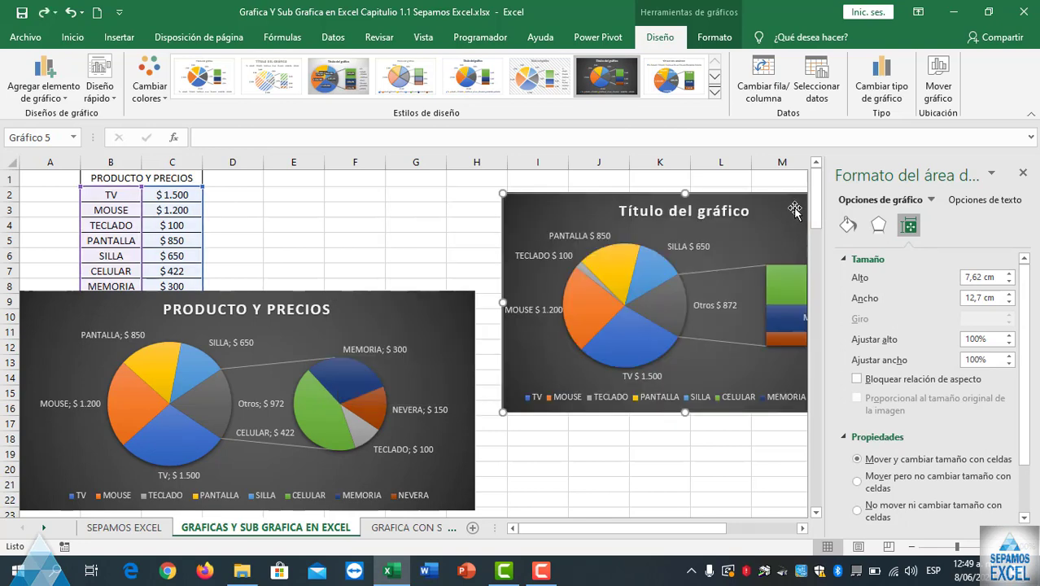
- Move the pie-of-bar chart left over columns F to L and check its Effects and Fill & Line settings
left_click(643, 277)
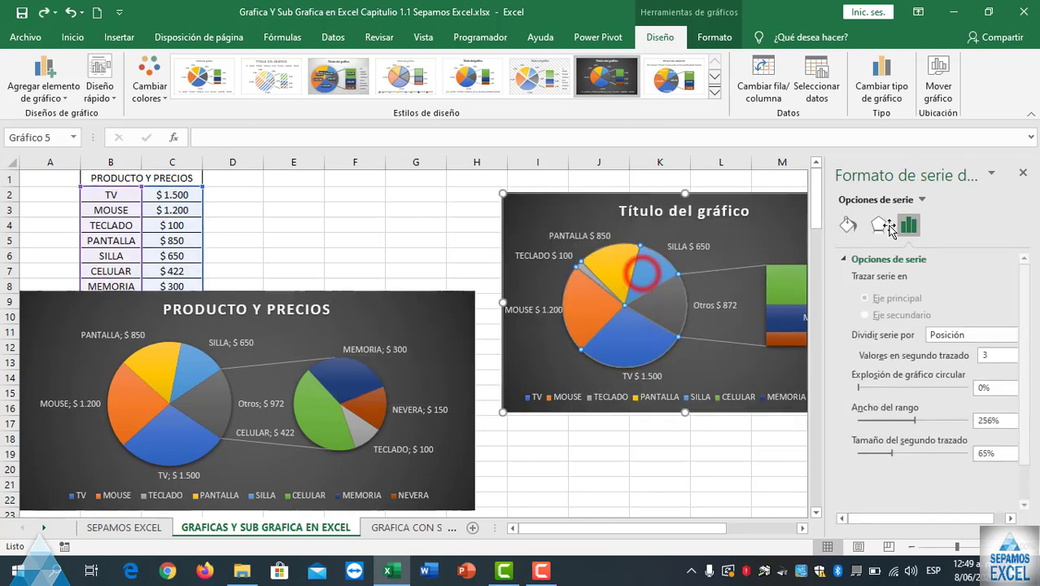
left_click(1024, 177)
double_click(659, 263)
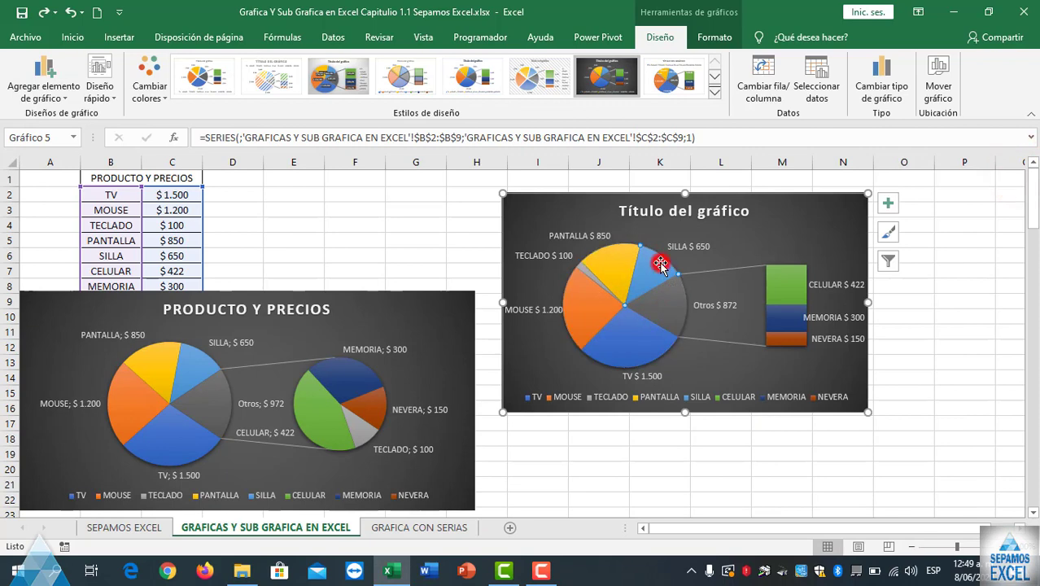
left_click_drag(756, 208, 606, 197)
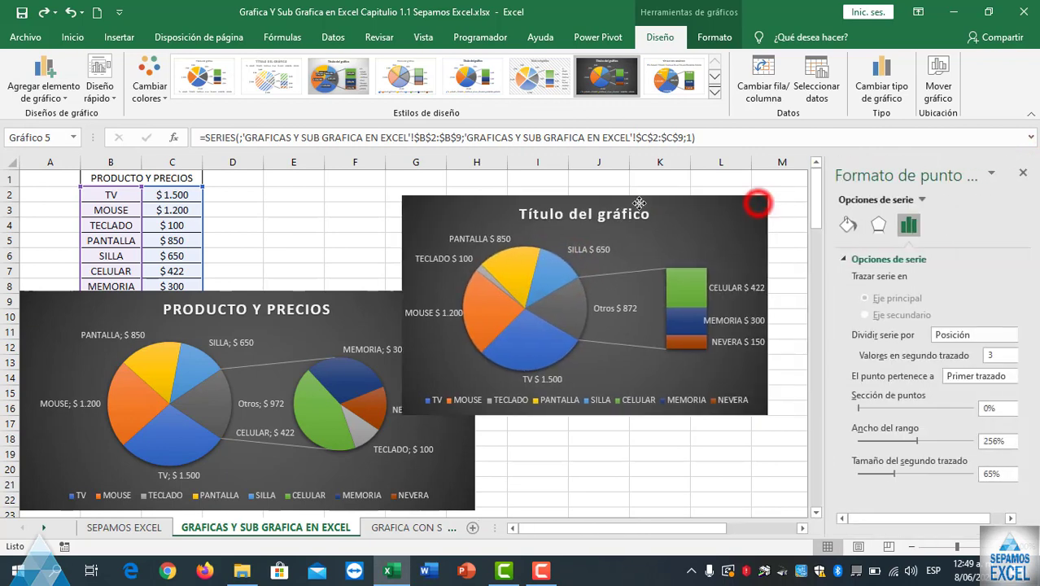
left_click(880, 226)
left_click(848, 226)
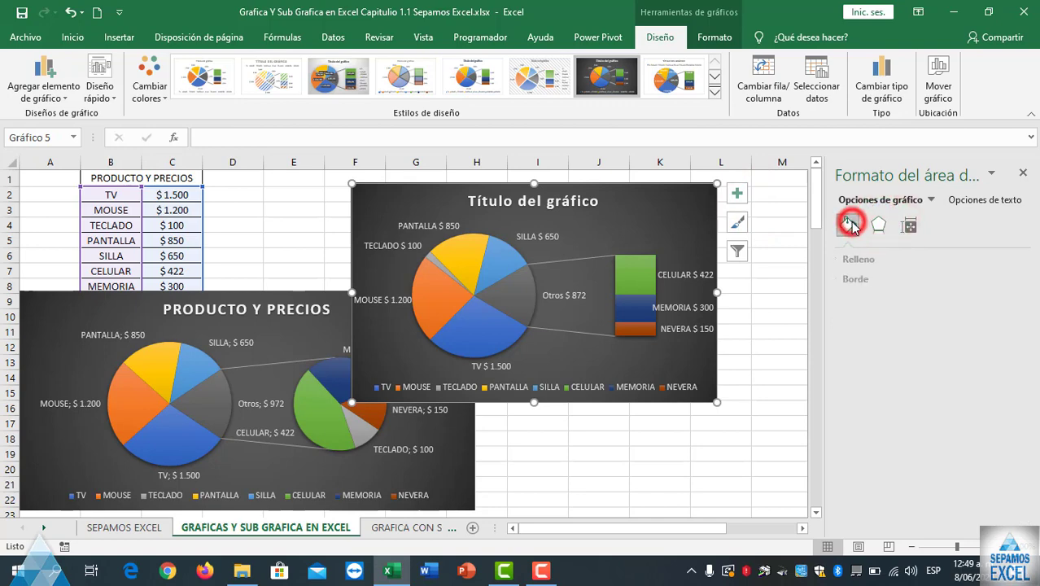
- Review the pie-of-bar chart's detailed data label formatting options
left_click(676, 172)
left_click(691, 201)
left_click(732, 196)
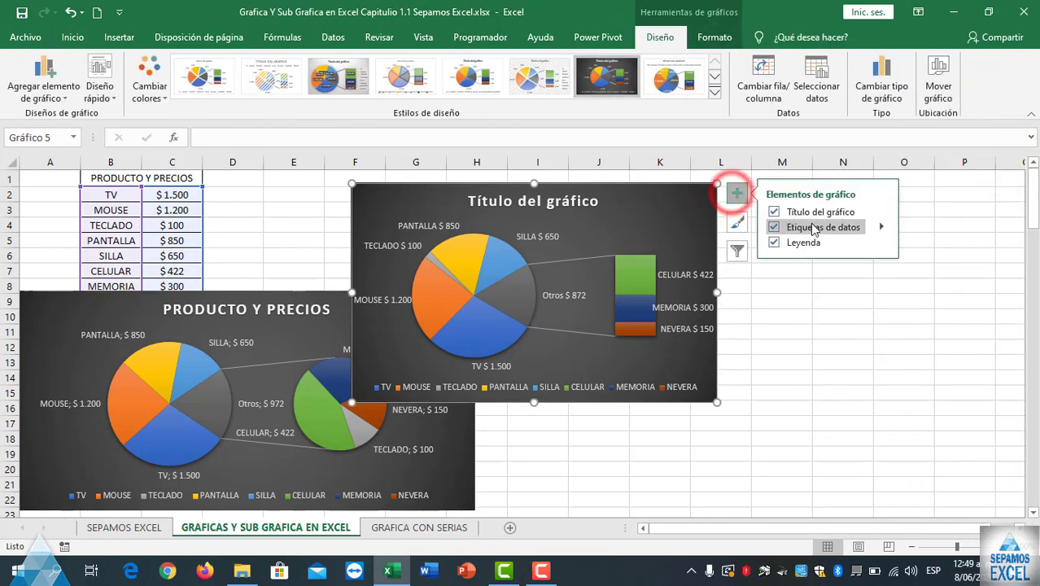
left_click(882, 227)
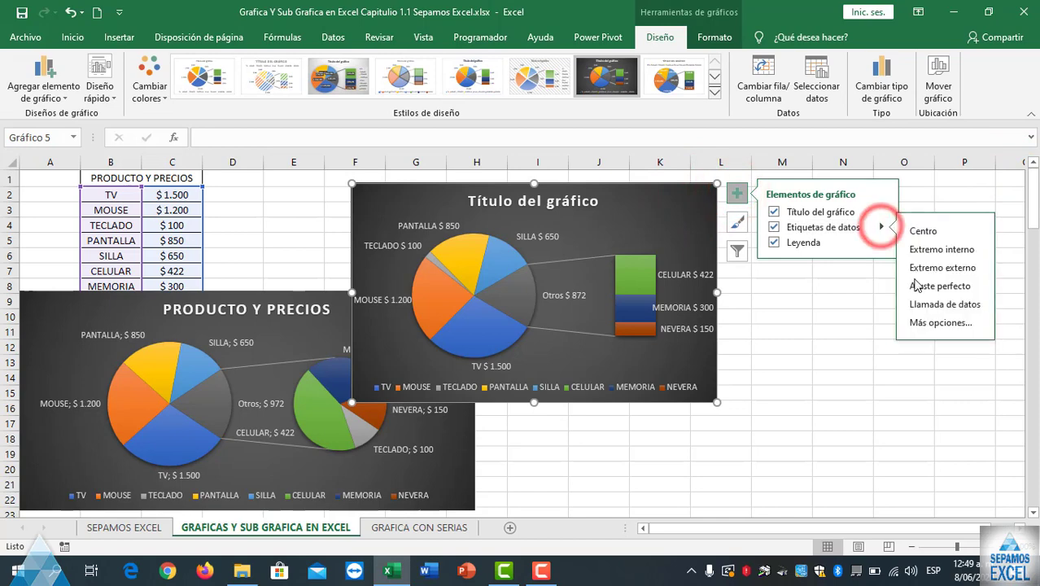
left_click(926, 322)
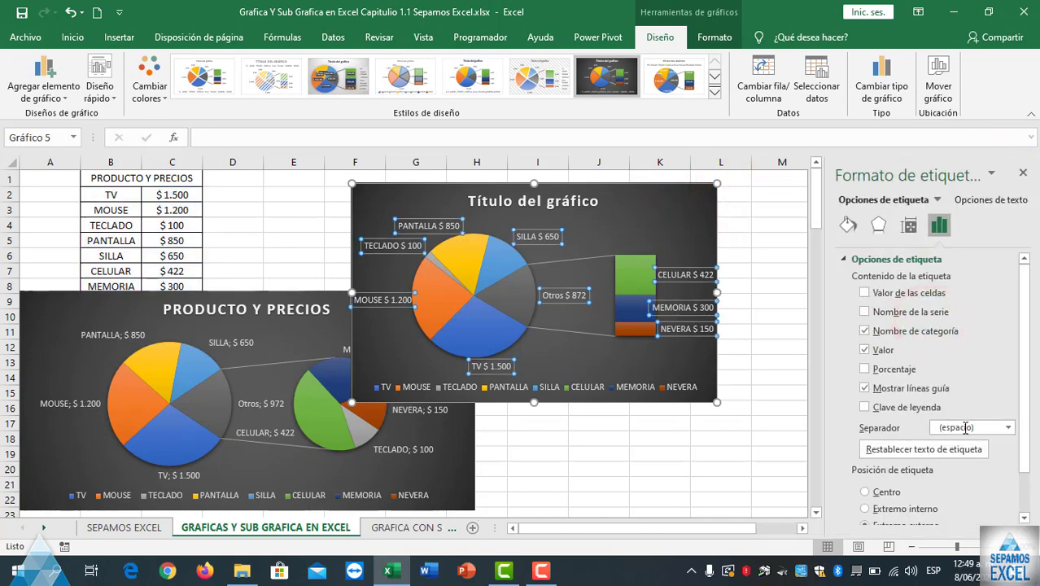
left_click_drag(1021, 399, 1025, 461)
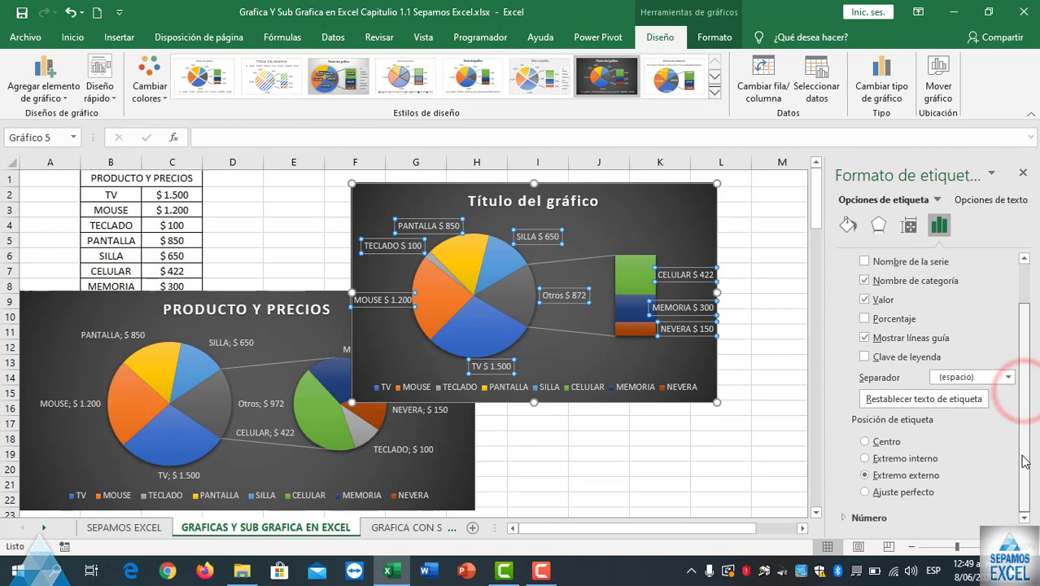
left_click(1023, 172)
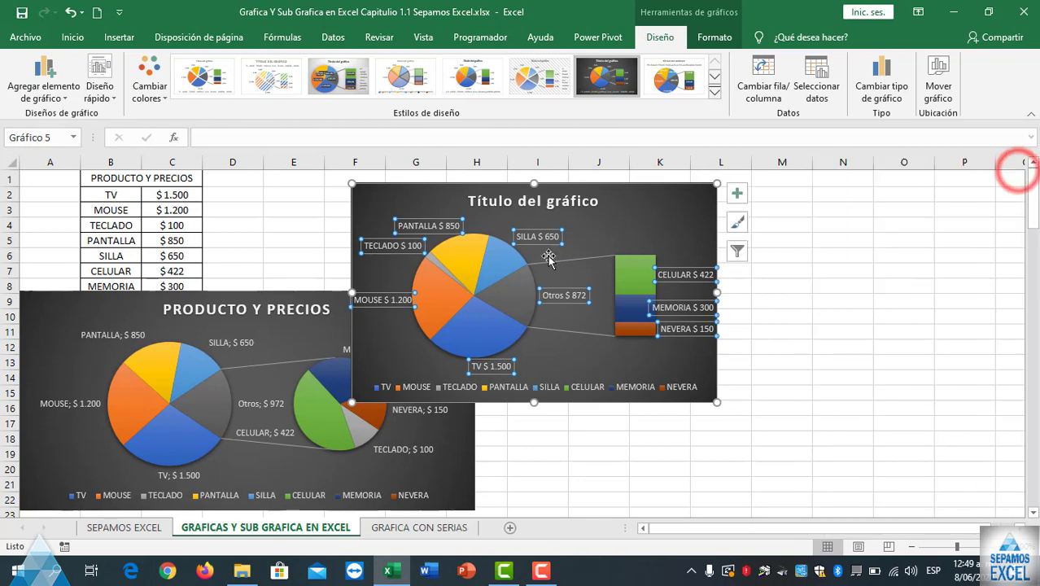
- Set the pie-of-bar series' second plot size to 54% and gap width to 256%
left_click(684, 236)
double_click(500, 264)
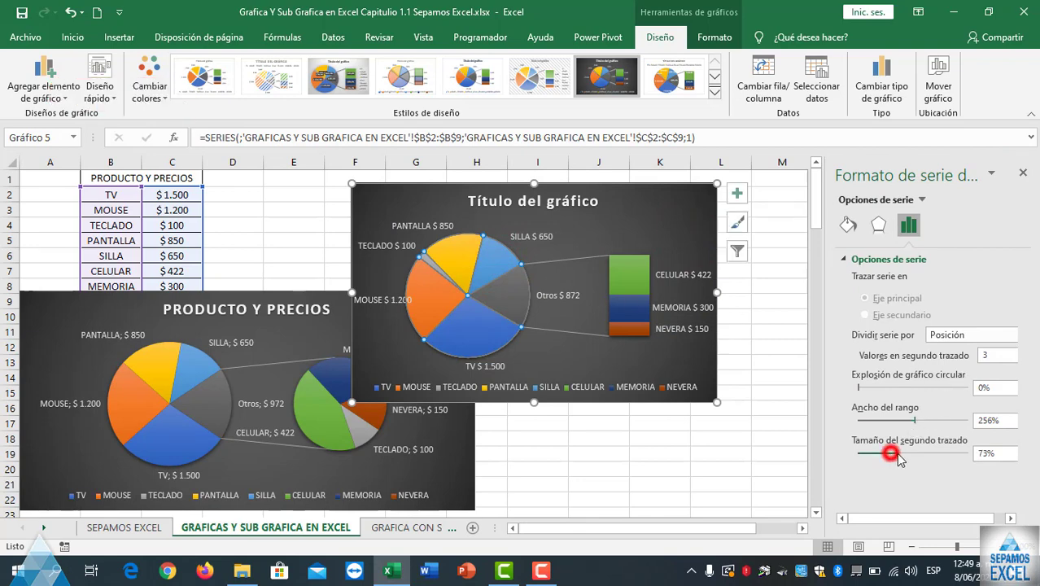
left_click_drag(899, 460, 887, 460)
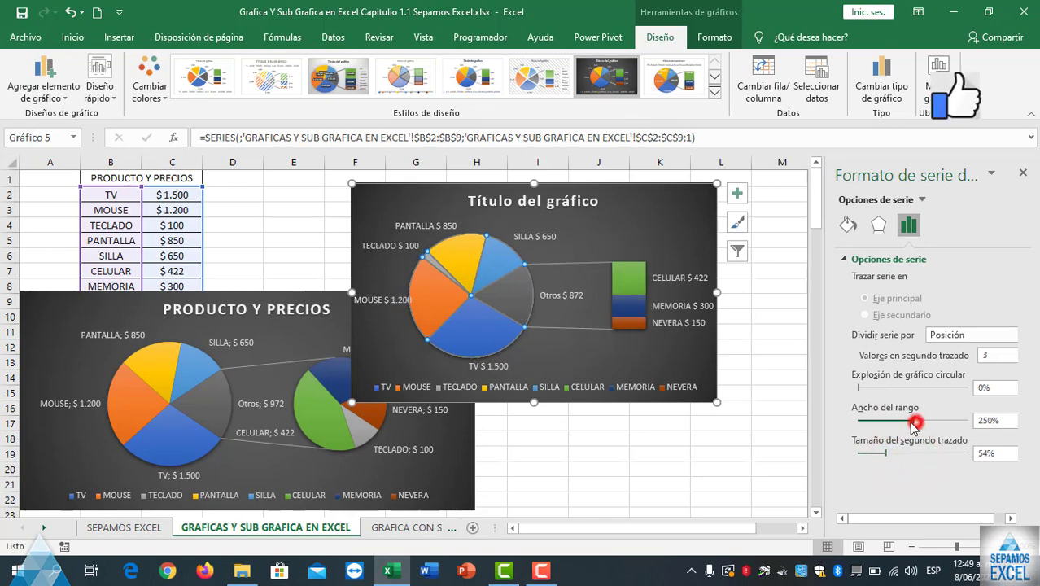
left_click_drag(913, 429, 882, 429)
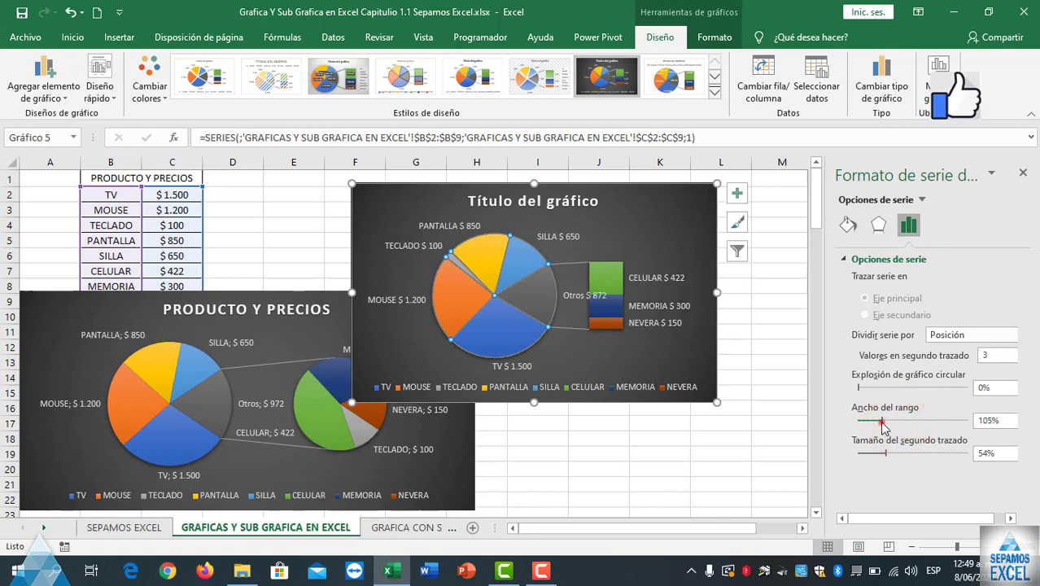
left_click_drag(883, 429, 915, 427)
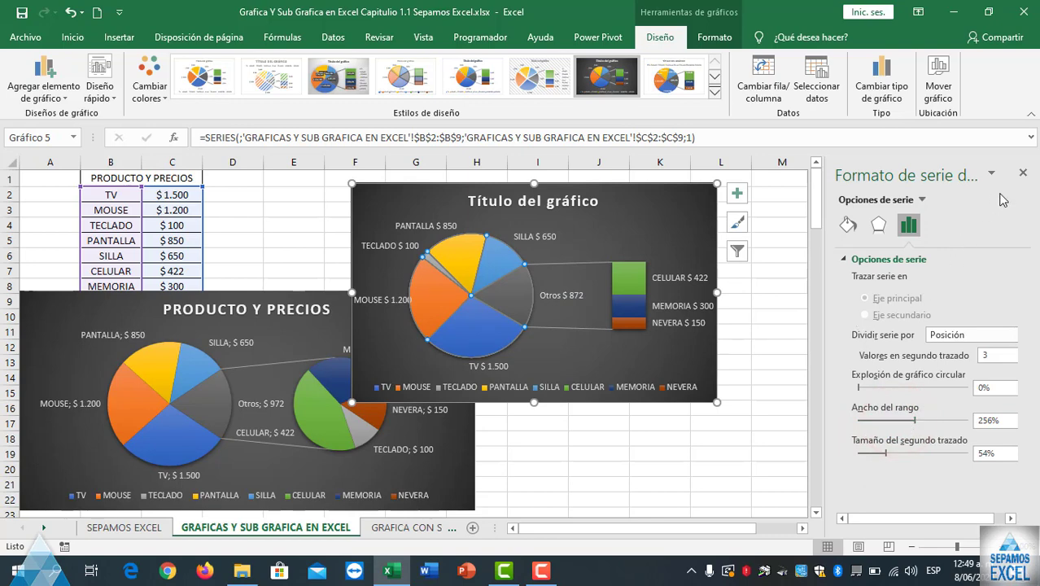
left_click(1019, 176)
- Place both dark charts side by side, the pie-of-bar across columns J to O beside PRODUCTO Y PRECIOS
left_click_drag(439, 195, 679, 258)
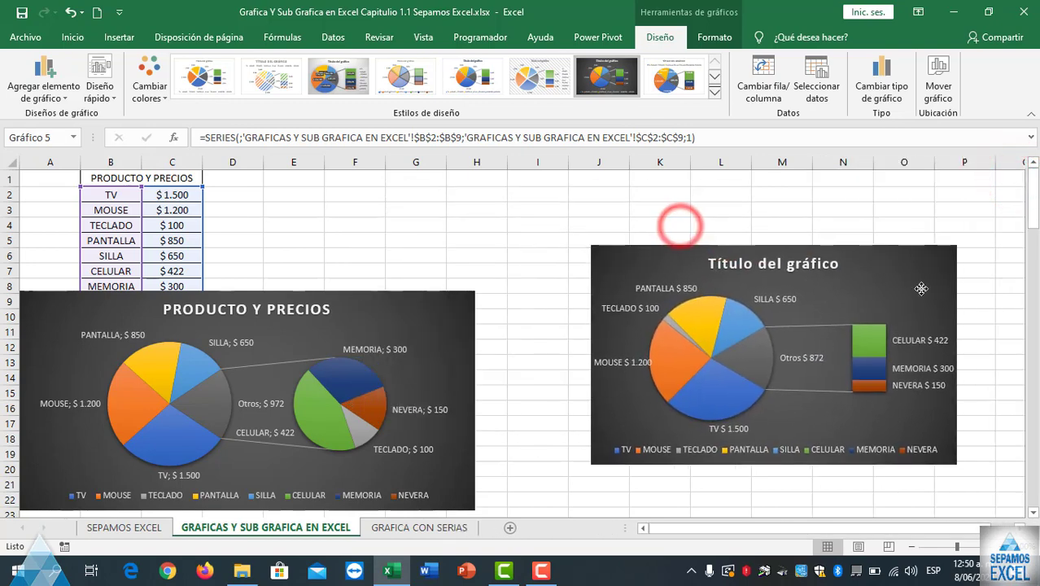
left_click_drag(385, 358, 458, 298)
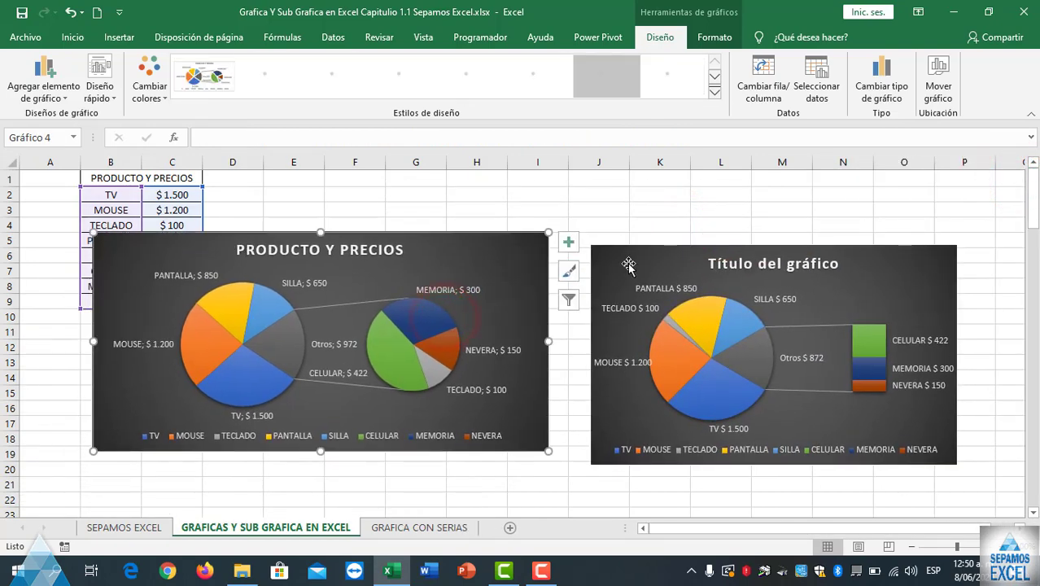
left_click_drag(652, 266, 652, 253)
left_click(494, 258)
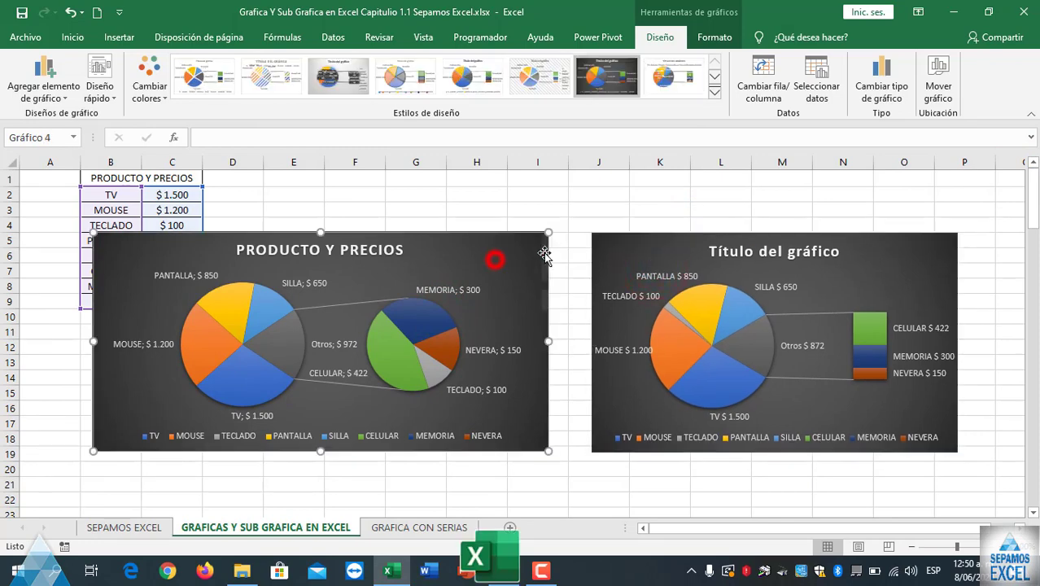
left_click(616, 248)
left_click(512, 258)
left_click(634, 266)
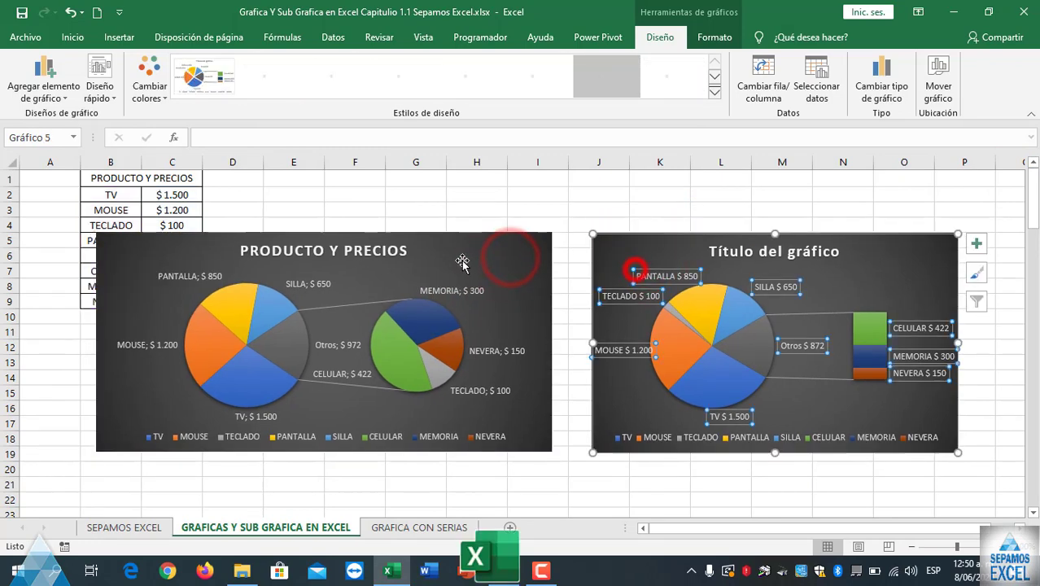
left_click_drag(458, 260, 461, 261)
left_click(603, 194)
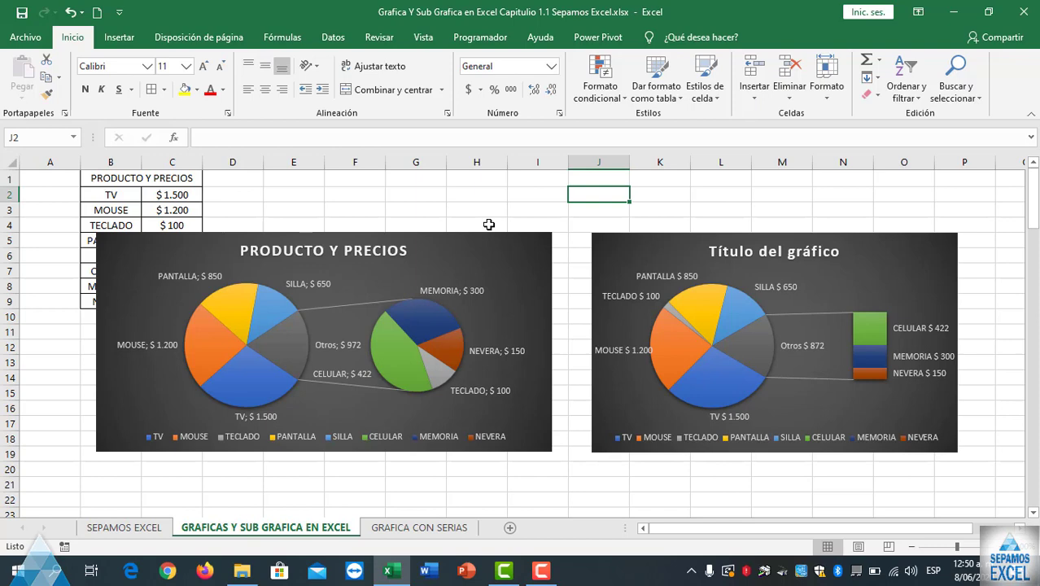
- On the GRAFICA CON SERIAS sheet, delete the existing dark pie chart
left_click(422, 529)
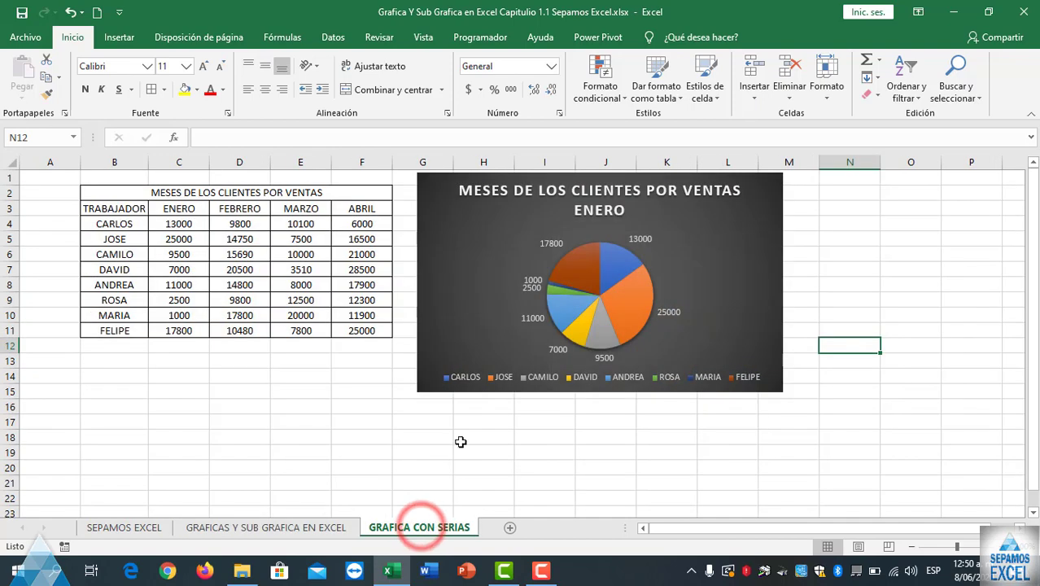
left_click(471, 326)
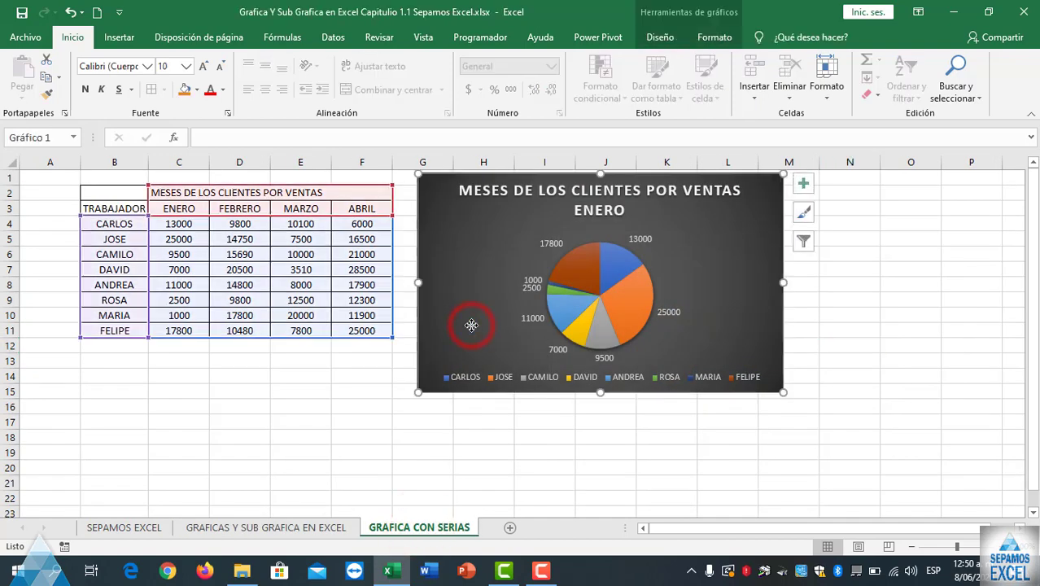
key("Delete")
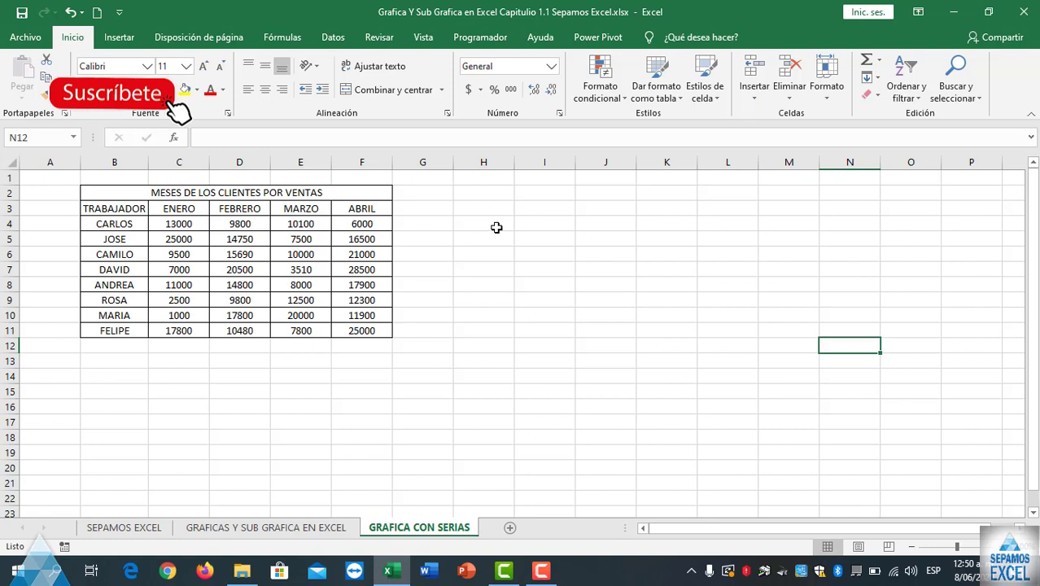
left_click(497, 227)
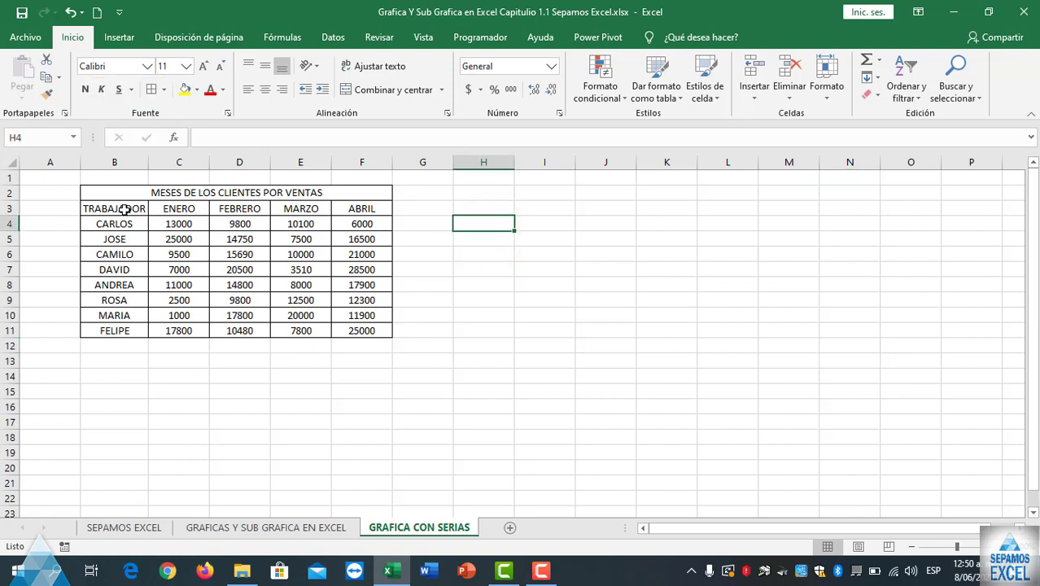
- Insert a 2D pie of ENERO sales from B3:C11 with outside-end value labels, then delete it
left_click_drag(119, 210, 179, 330)
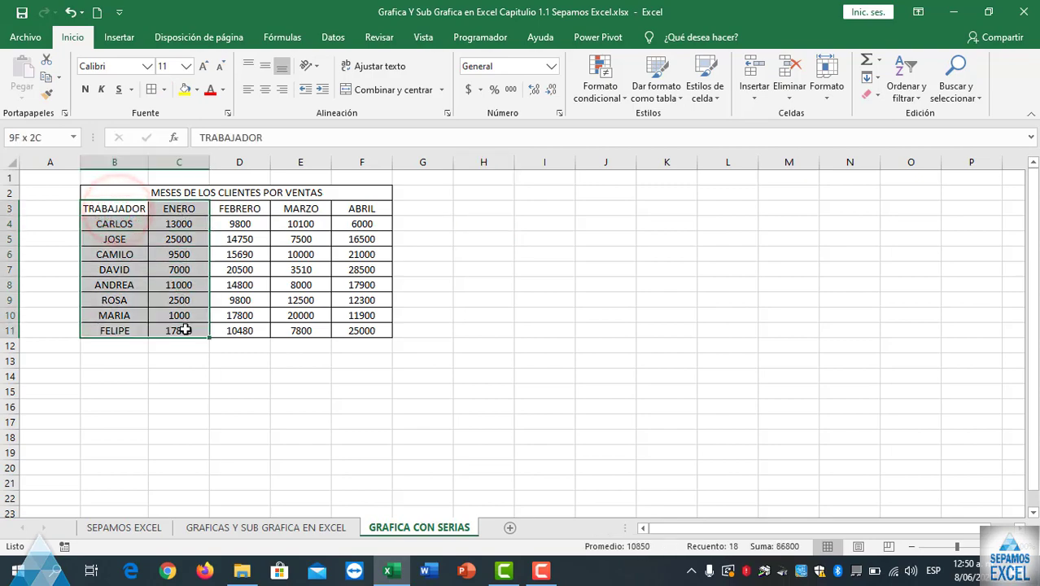
left_click(118, 38)
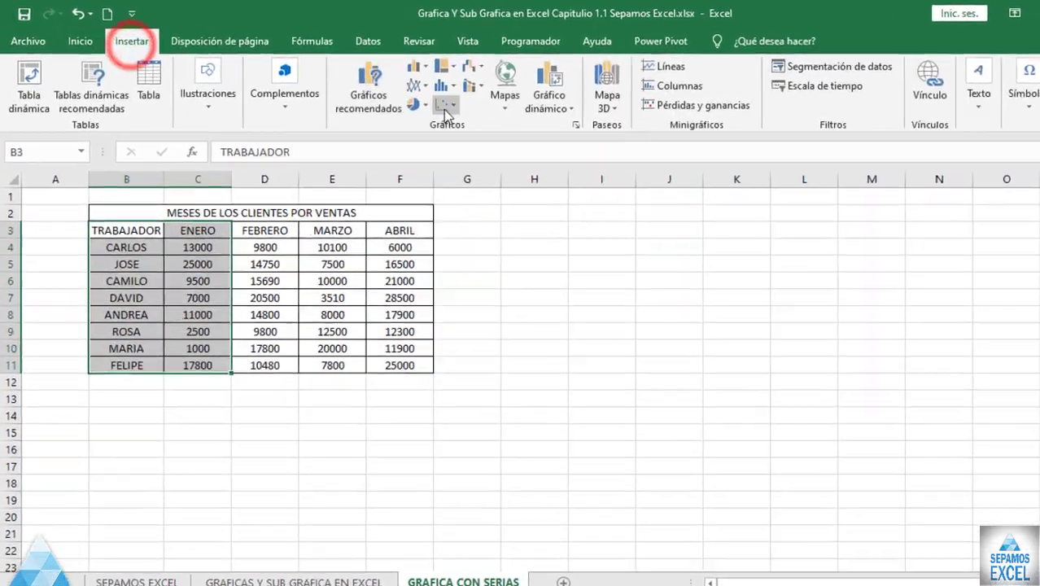
left_click(373, 95)
left_click(491, 190)
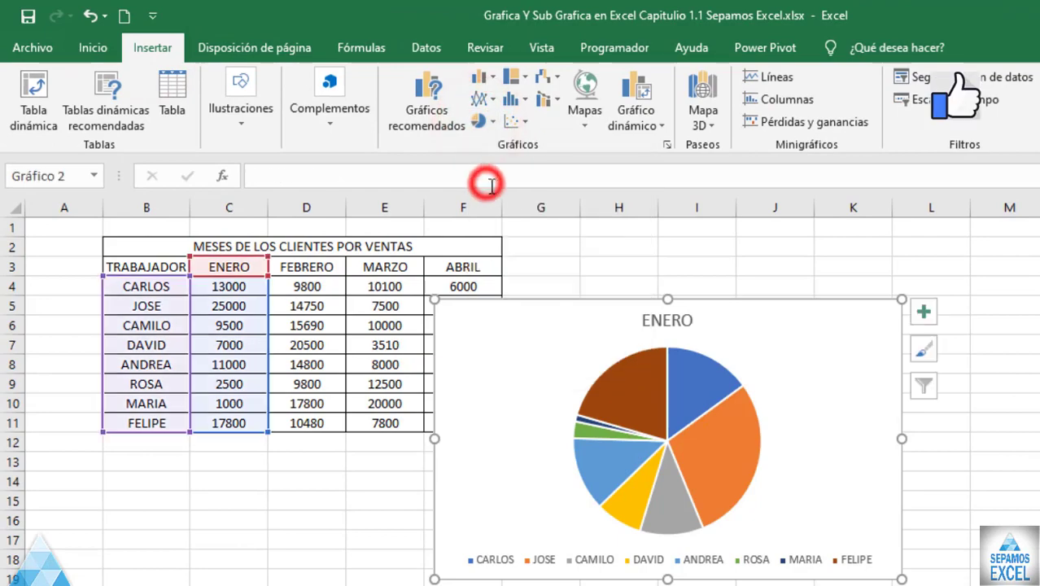
left_click_drag(765, 332, 836, 267)
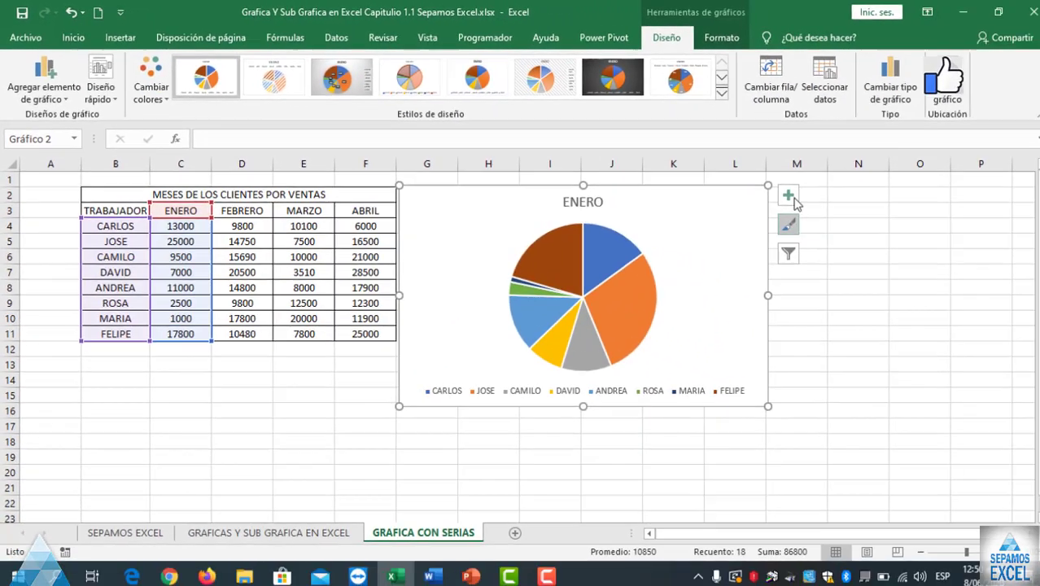
left_click(779, 193)
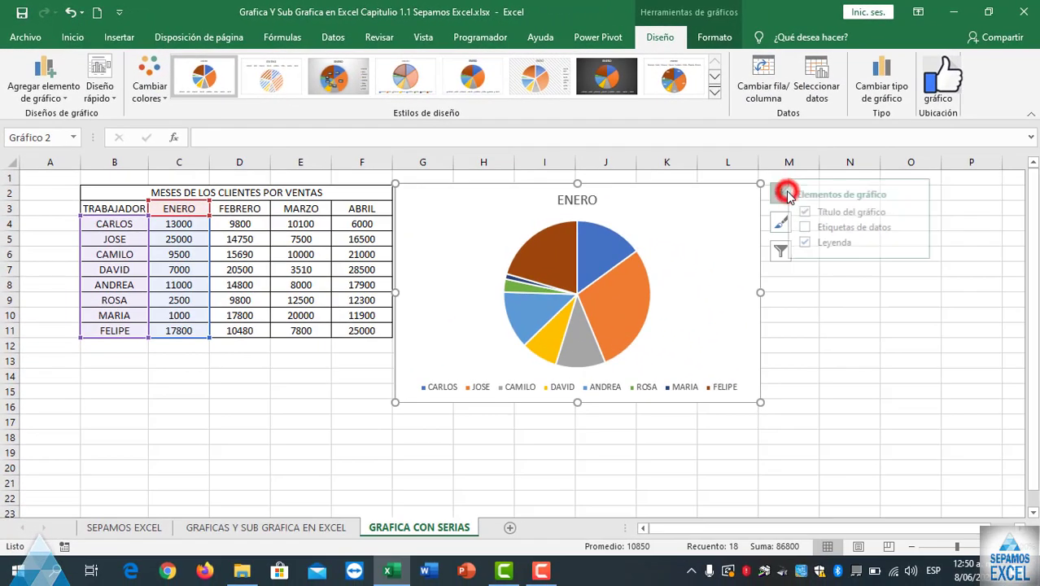
left_click(817, 228)
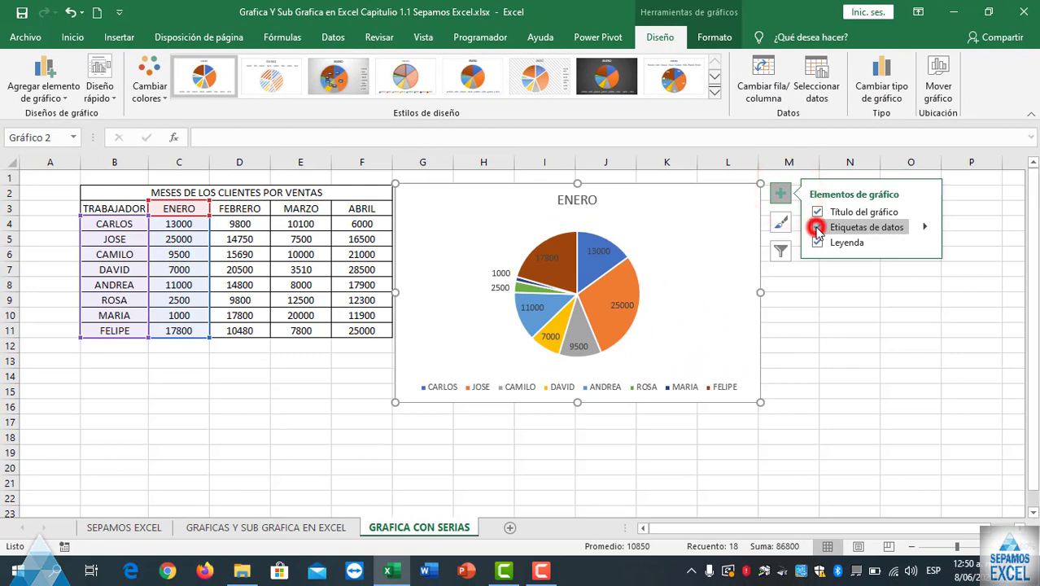
left_click(926, 228)
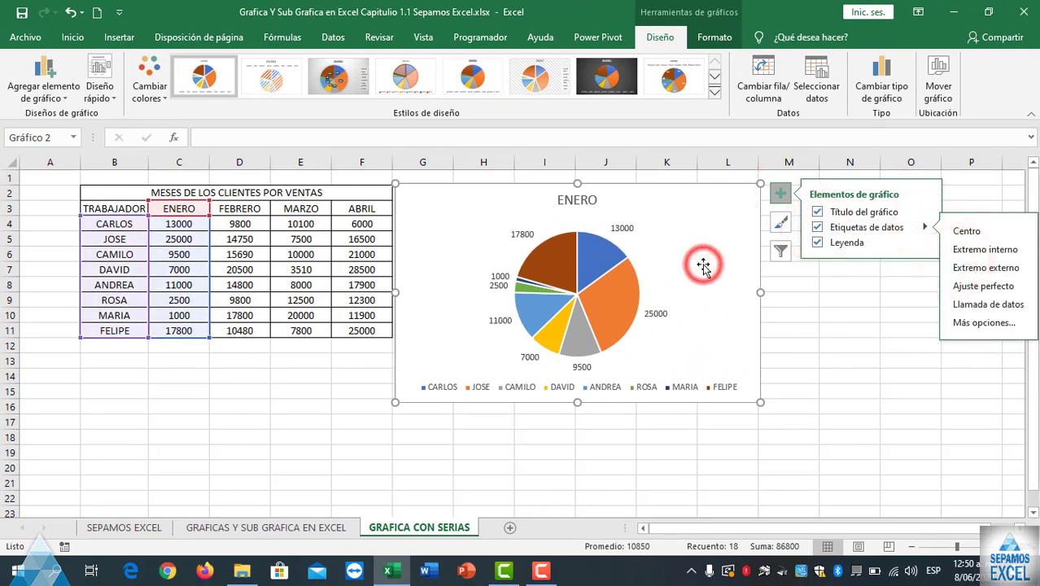
left_click_drag(703, 262, 766, 259)
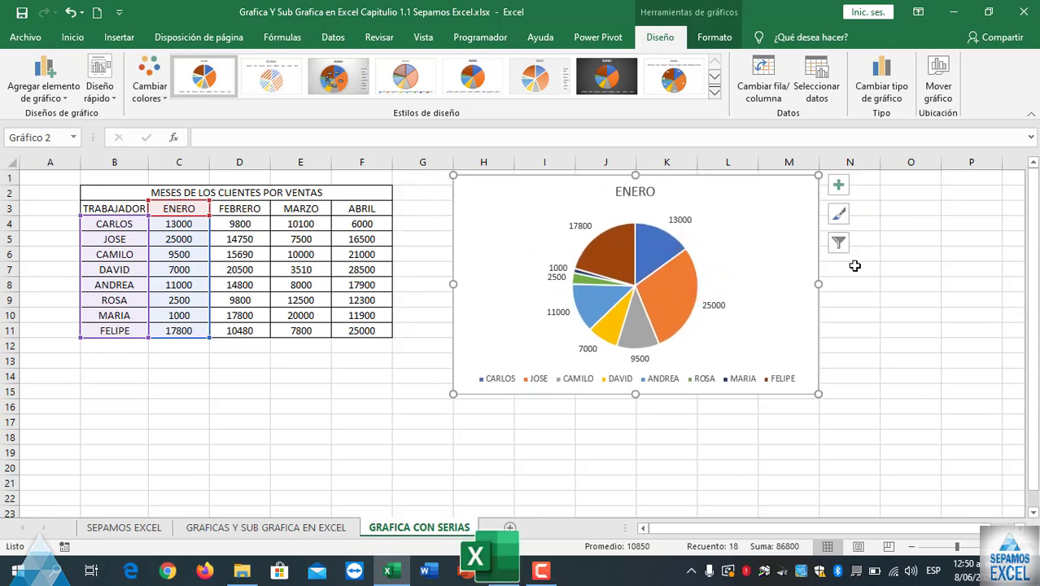
left_click_drag(519, 235, 488, 251)
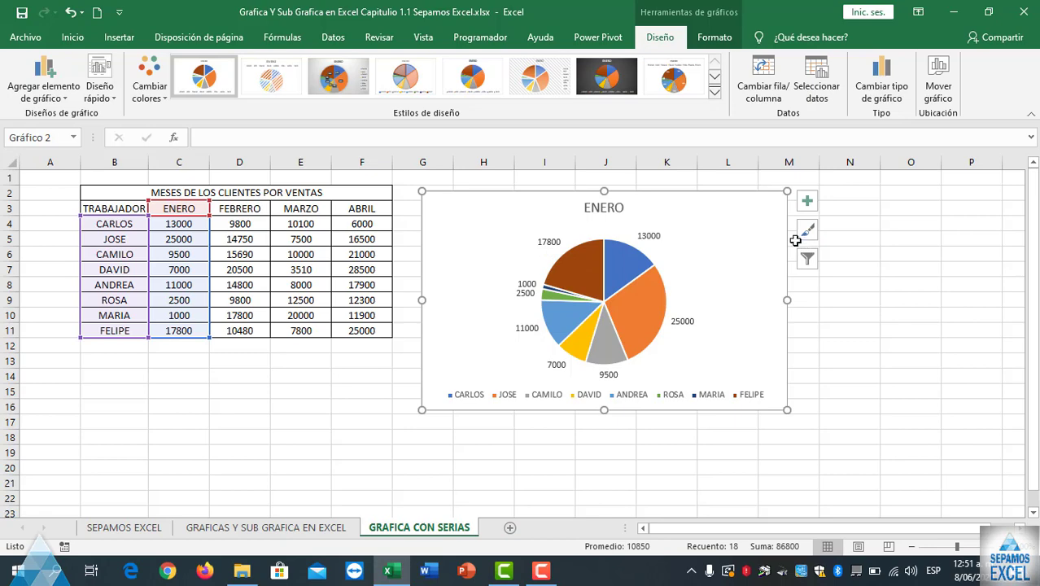
key("Delete")
- Insert a 2D pie chart of MARZO sales from B3:B11 and E3:E11 beside the table
left_click(606, 238)
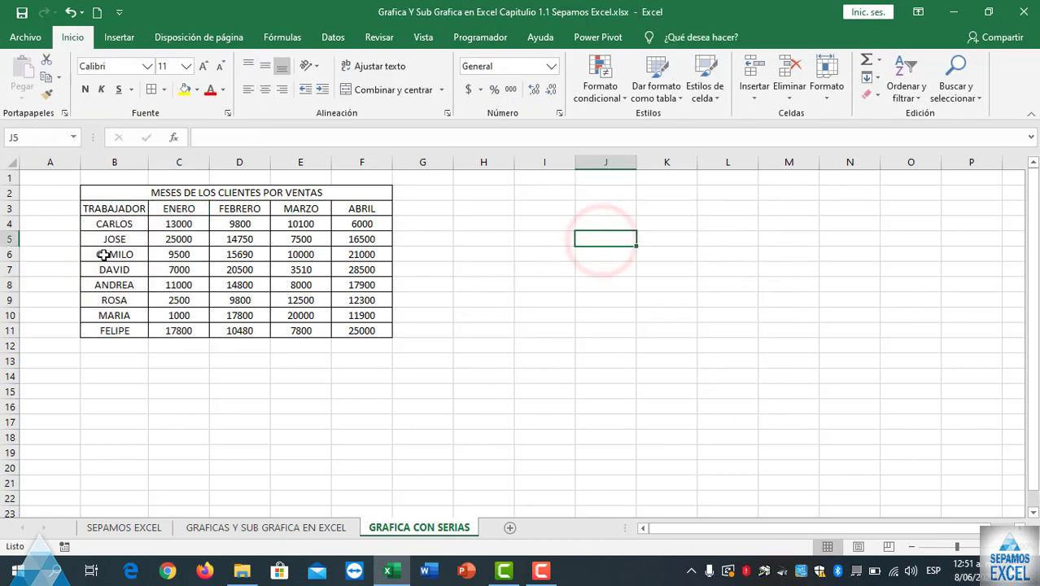
left_click(114, 210)
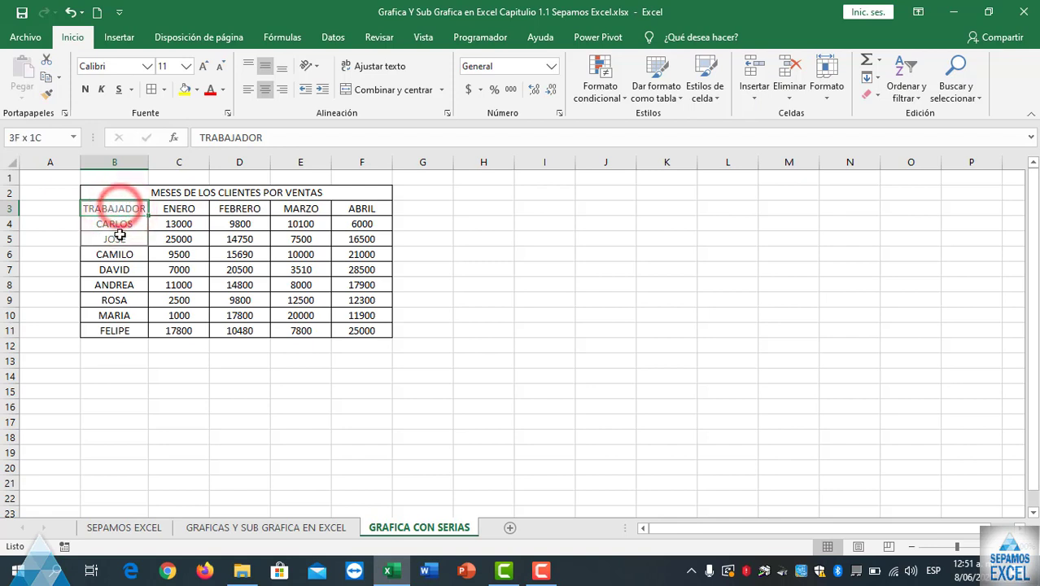
left_click_drag(122, 209, 121, 329)
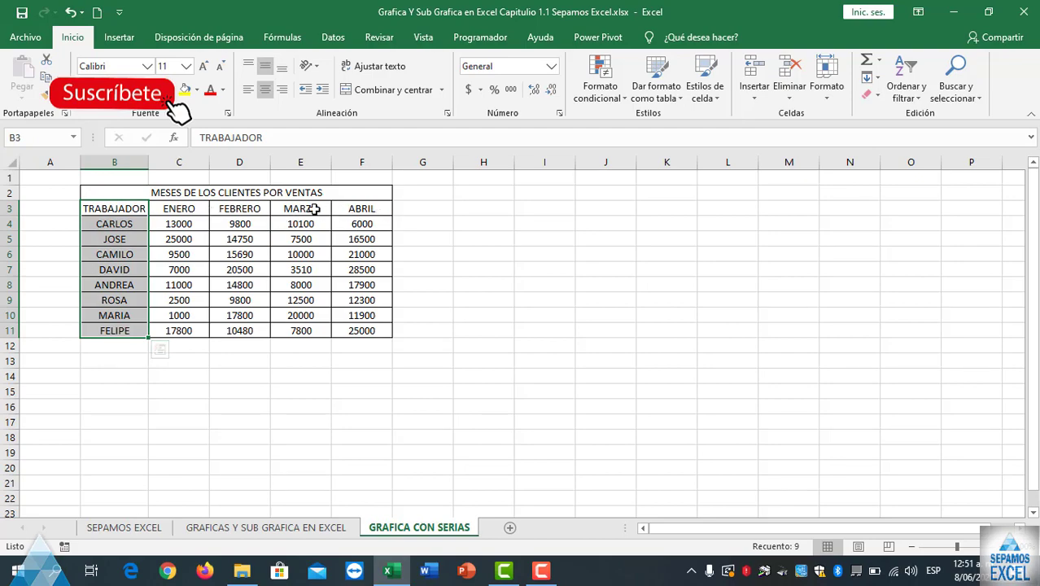
left_click_drag(309, 214, 301, 330)
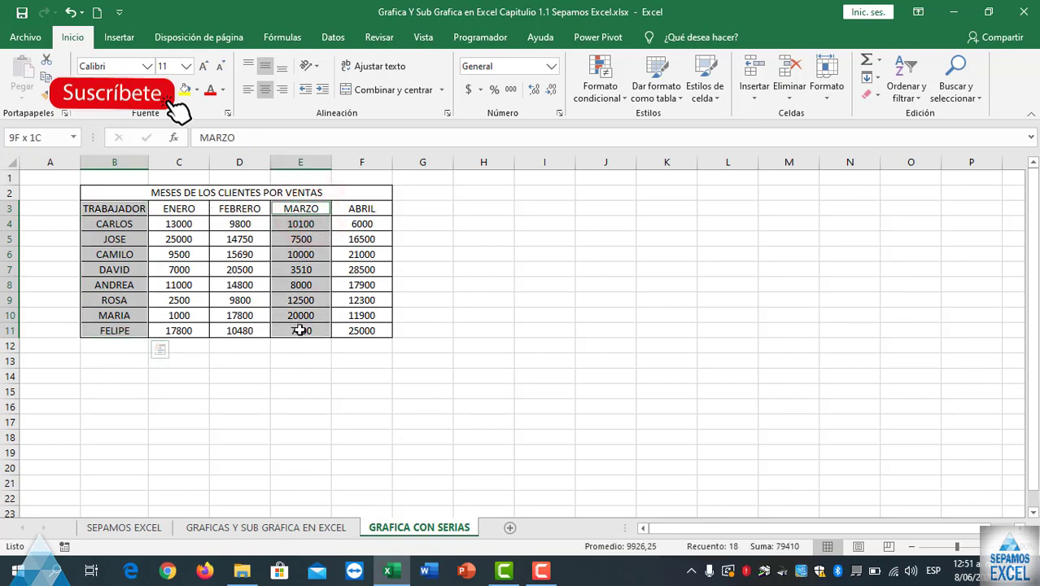
left_click(119, 38)
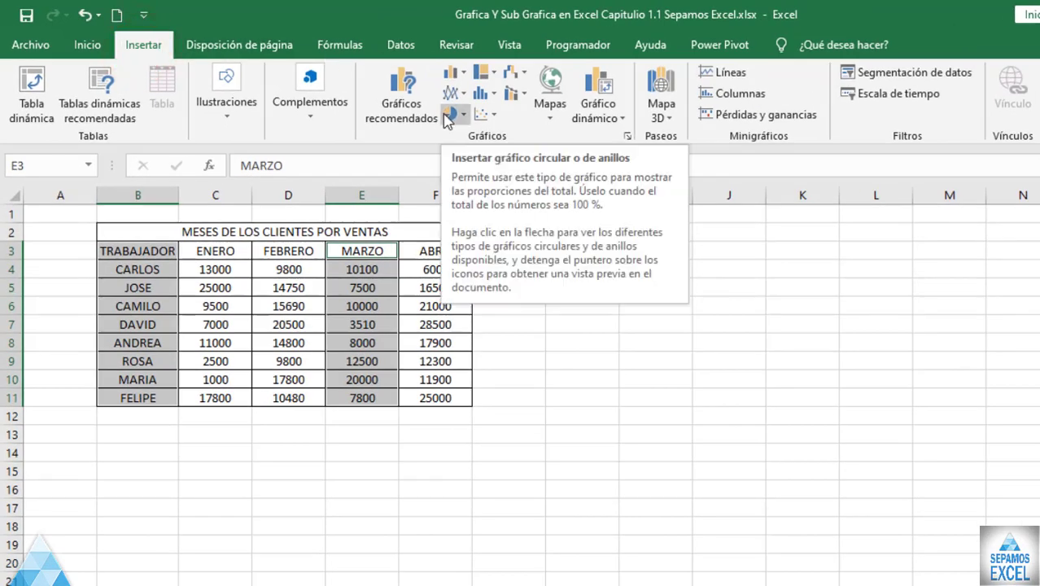
left_click(450, 114)
left_click(467, 169)
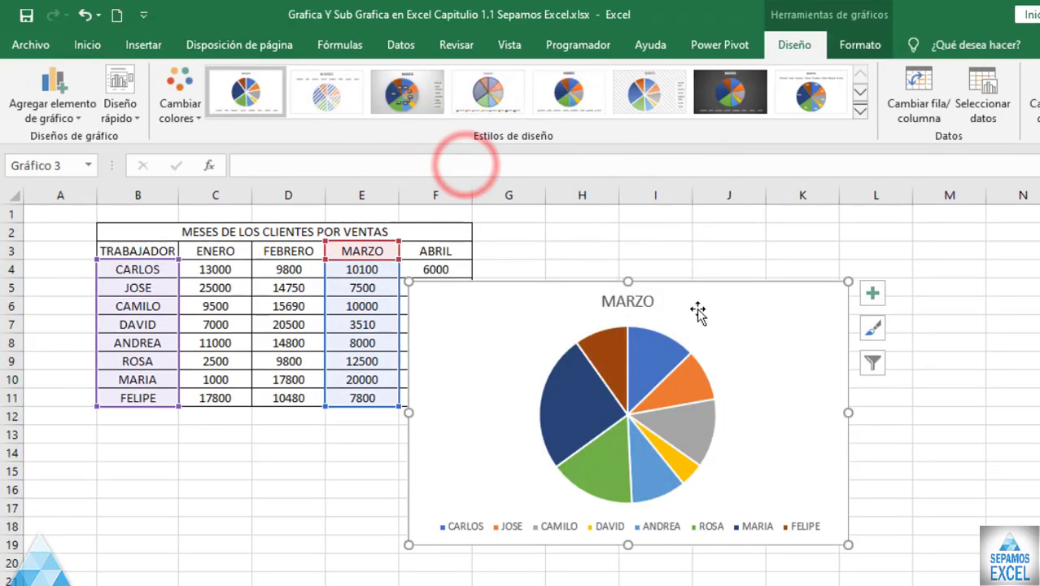
left_click_drag(696, 318, 822, 260)
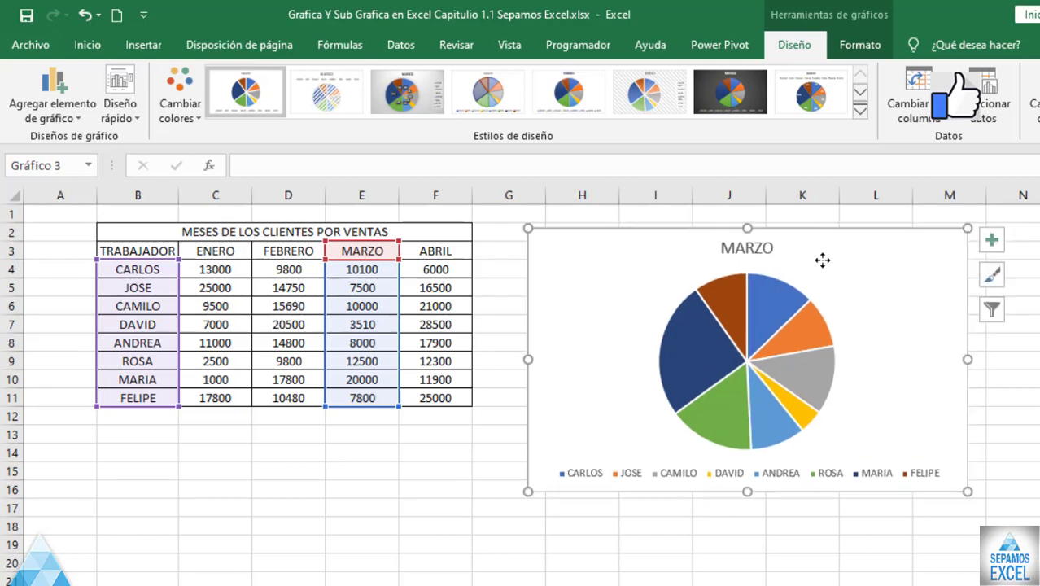
- Add outside-end value labels to the MARZO pie, then delete the chart
left_click(992, 239)
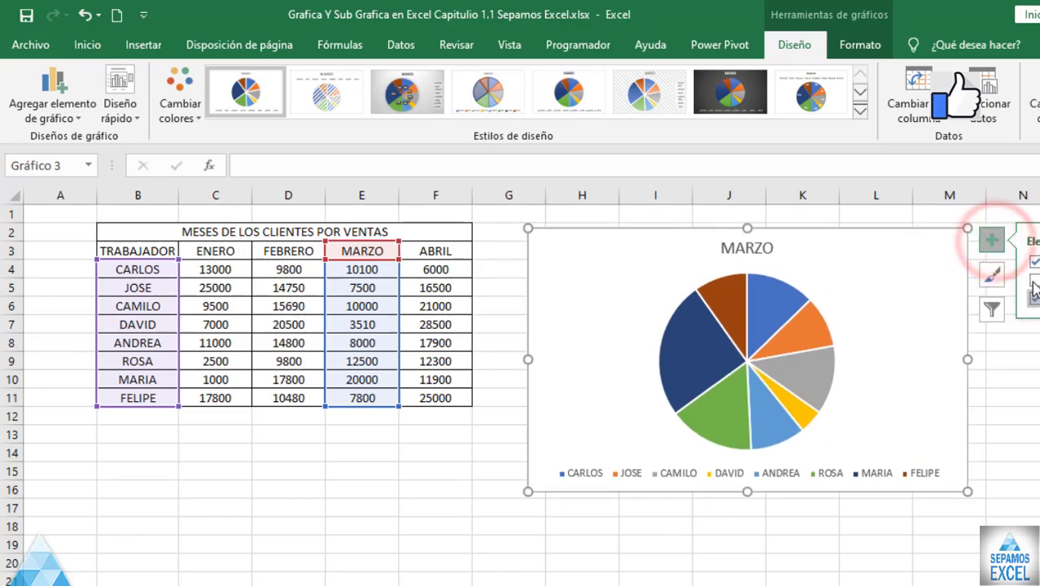
left_click(1034, 281)
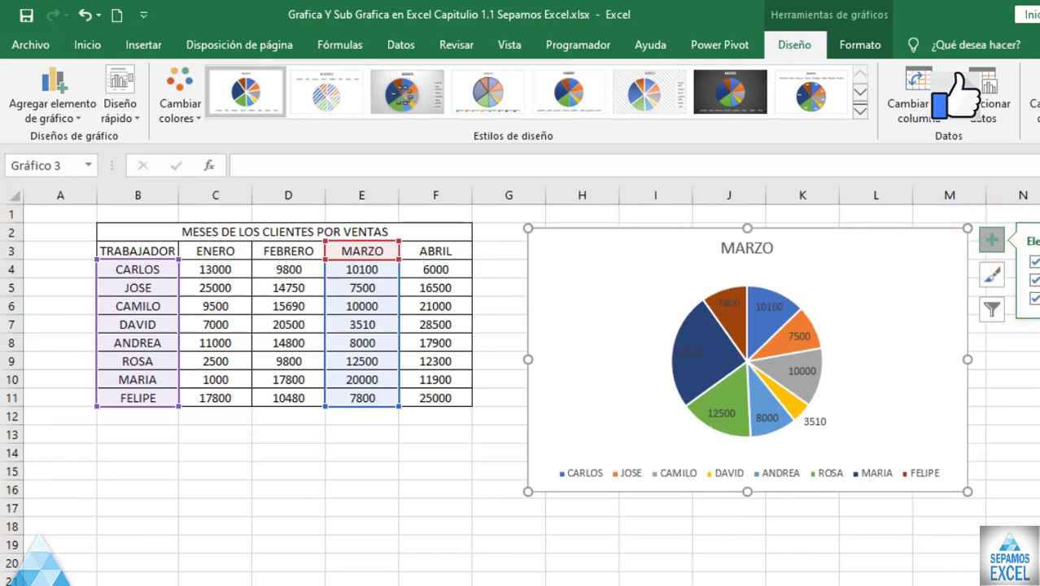
left_click(976, 330)
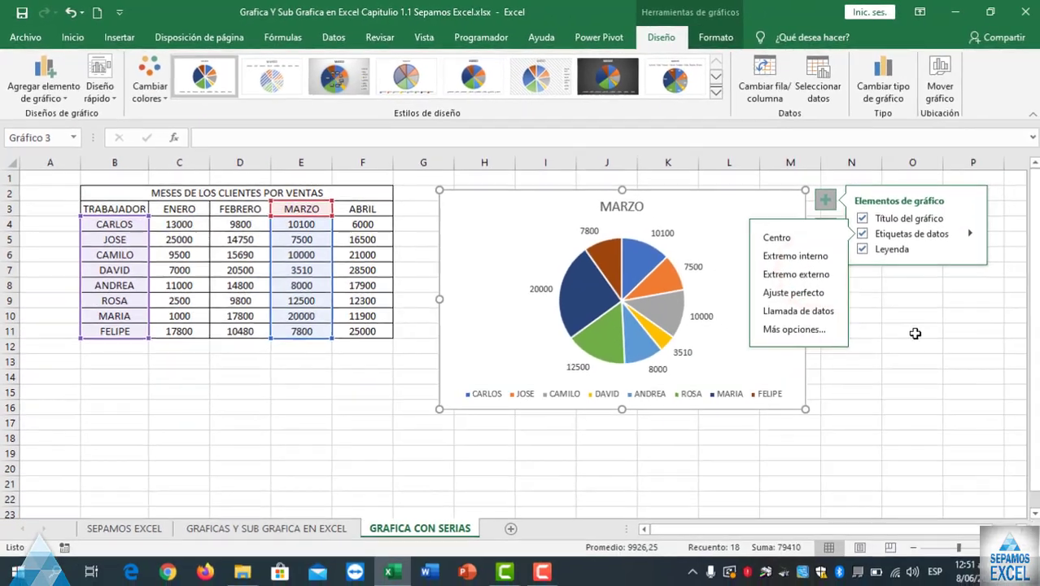
left_click(908, 332)
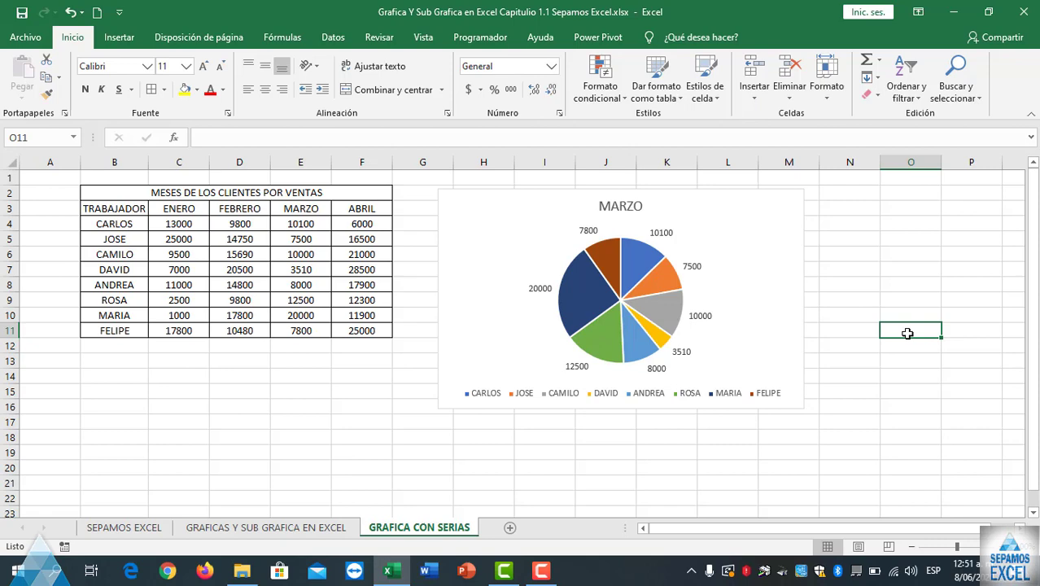
left_click(753, 263)
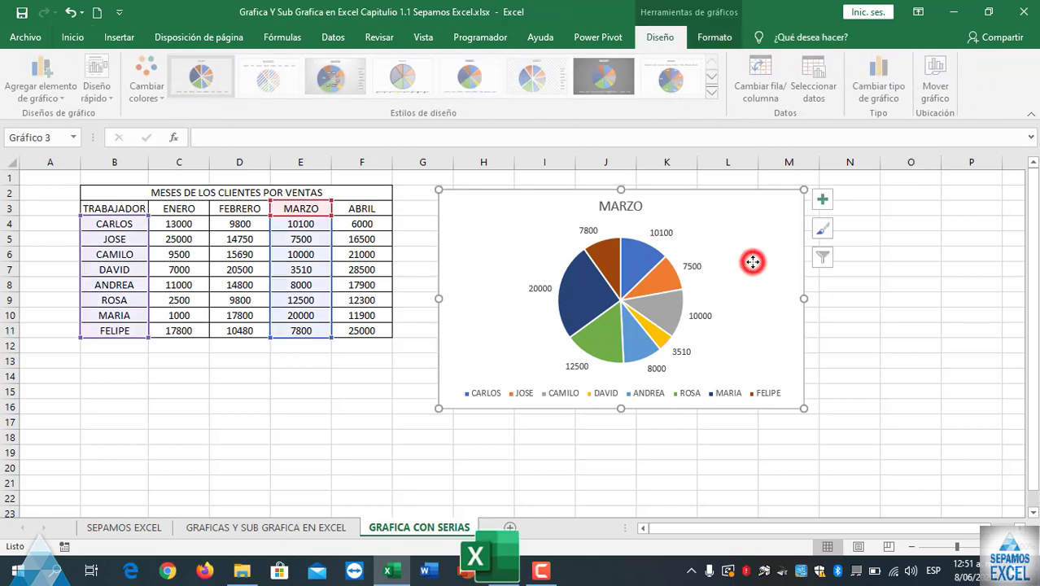
key("Delete")
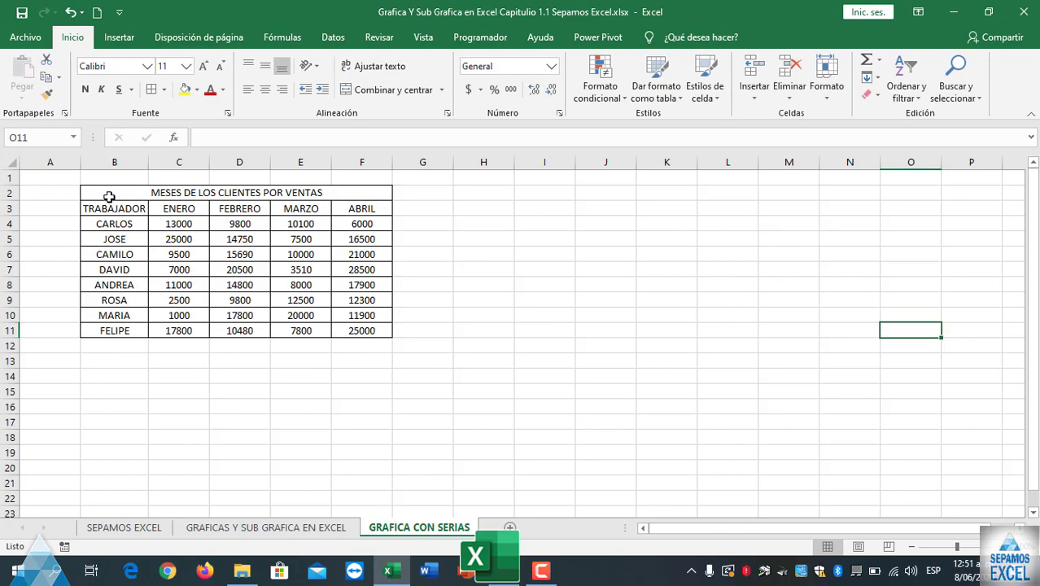
- Insert a 2D pie chart from B2:F11 at column G with value labels at the outside end
left_click_drag(109, 196, 297, 331)
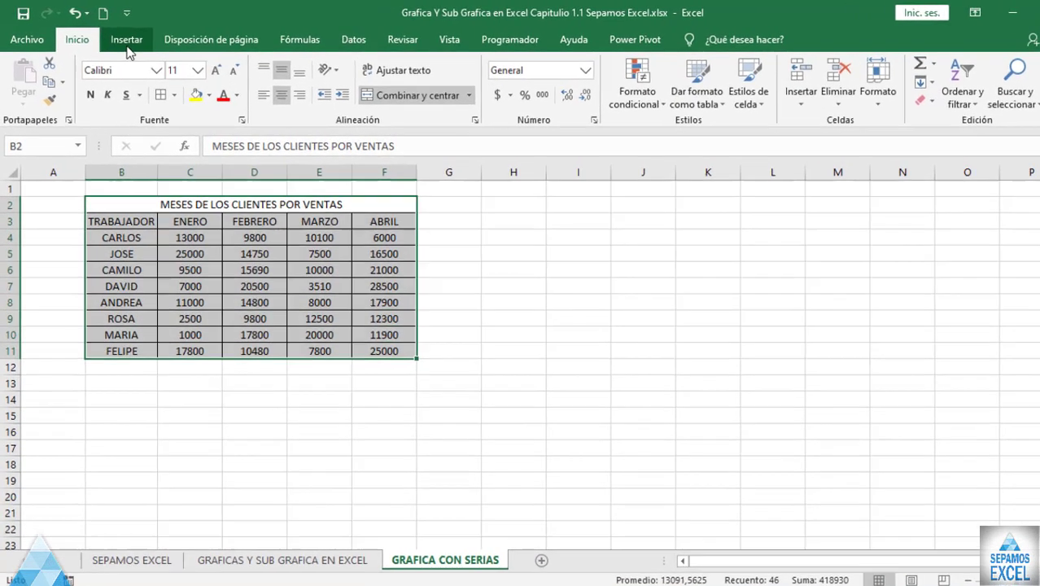
left_click(121, 38)
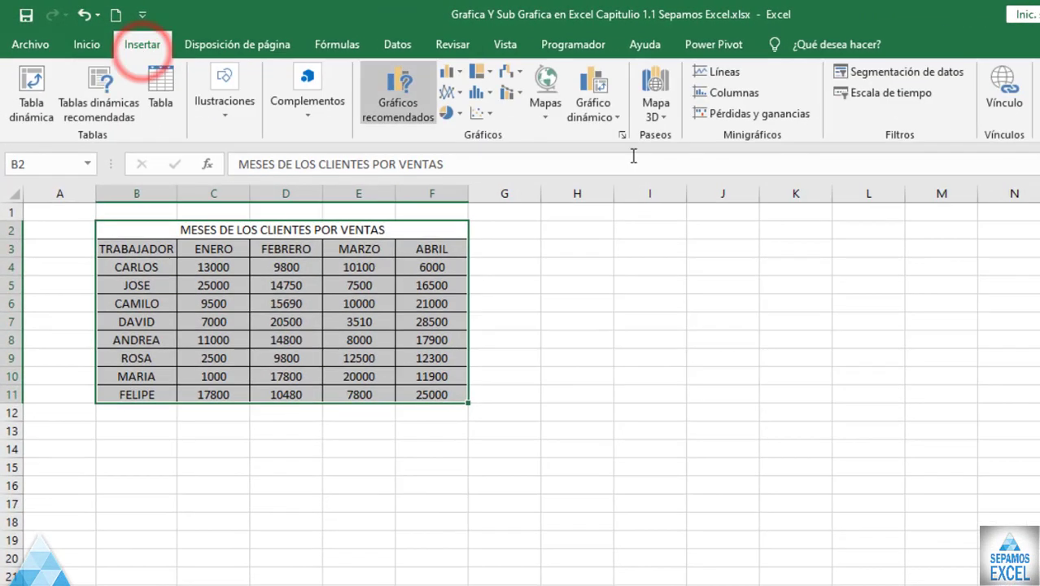
left_click(443, 118)
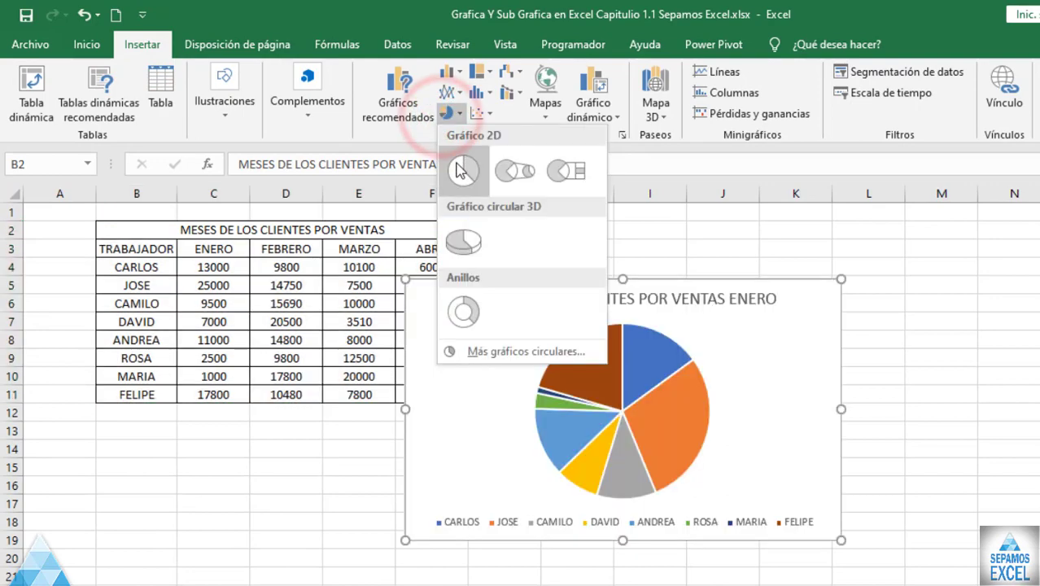
left_click(458, 165)
left_click_drag(502, 366, 594, 297)
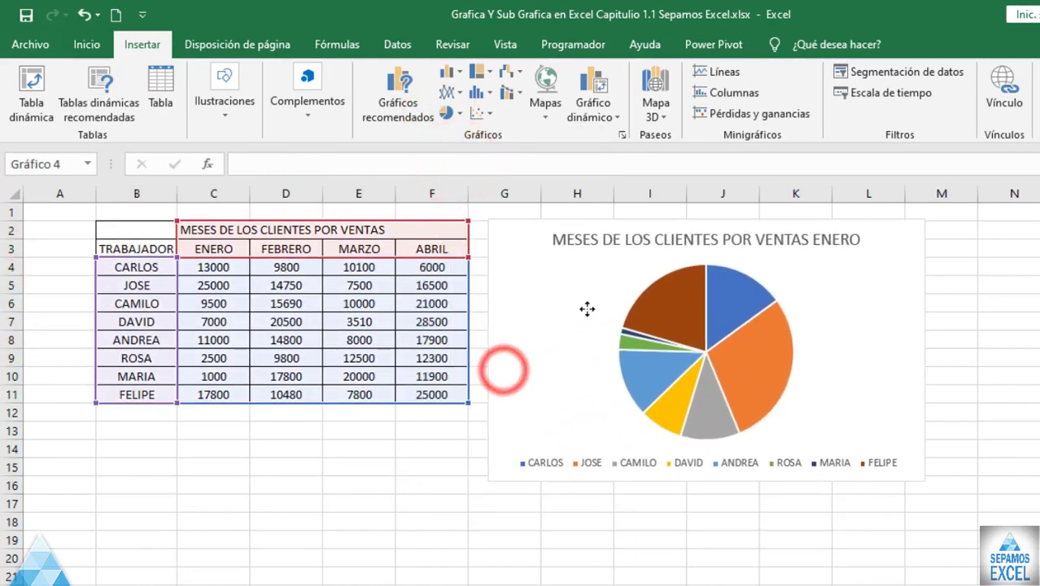
left_click(956, 222)
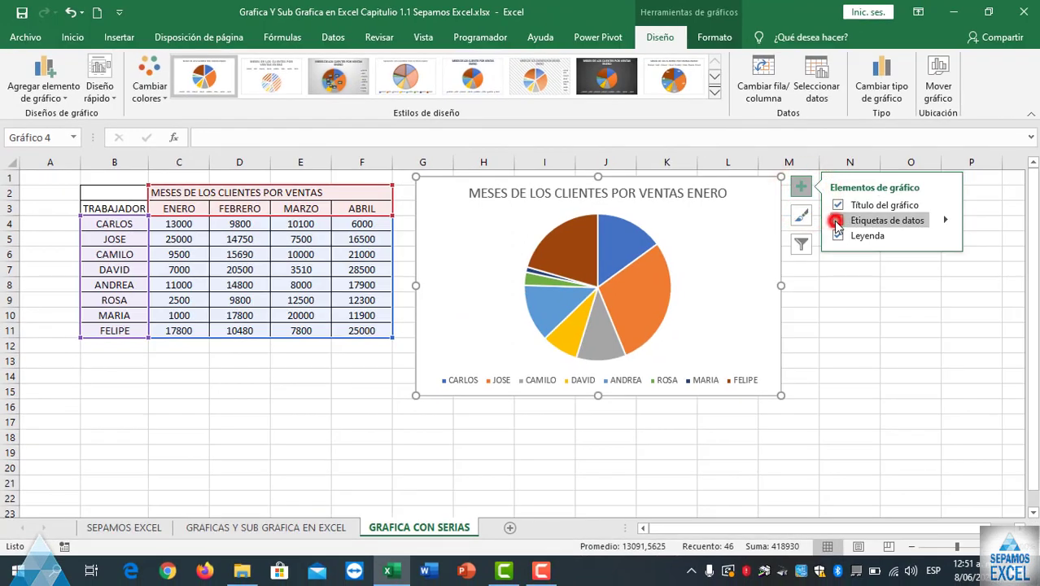
left_click(836, 221)
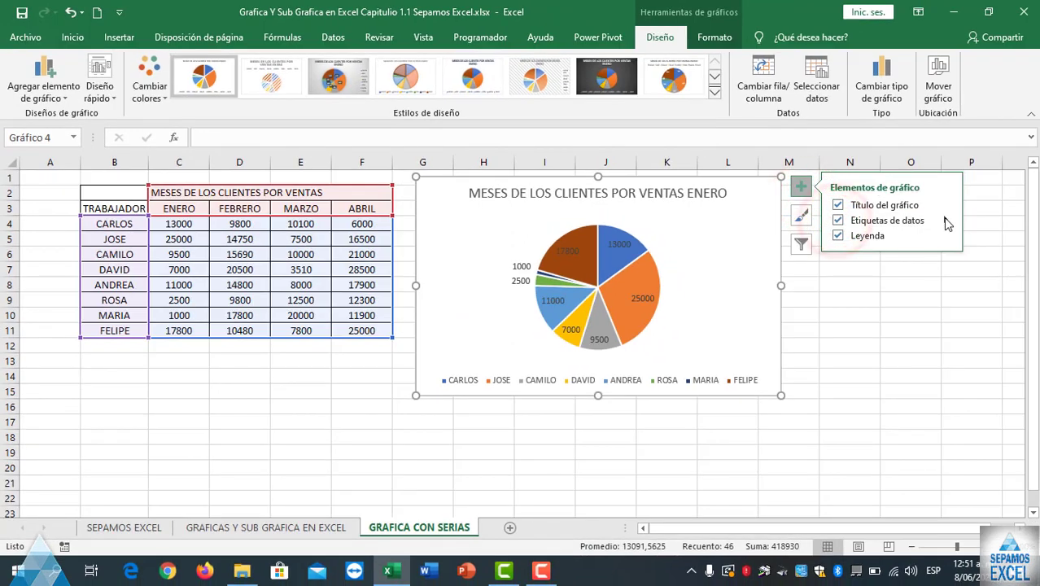
left_click(945, 220)
left_click(801, 264)
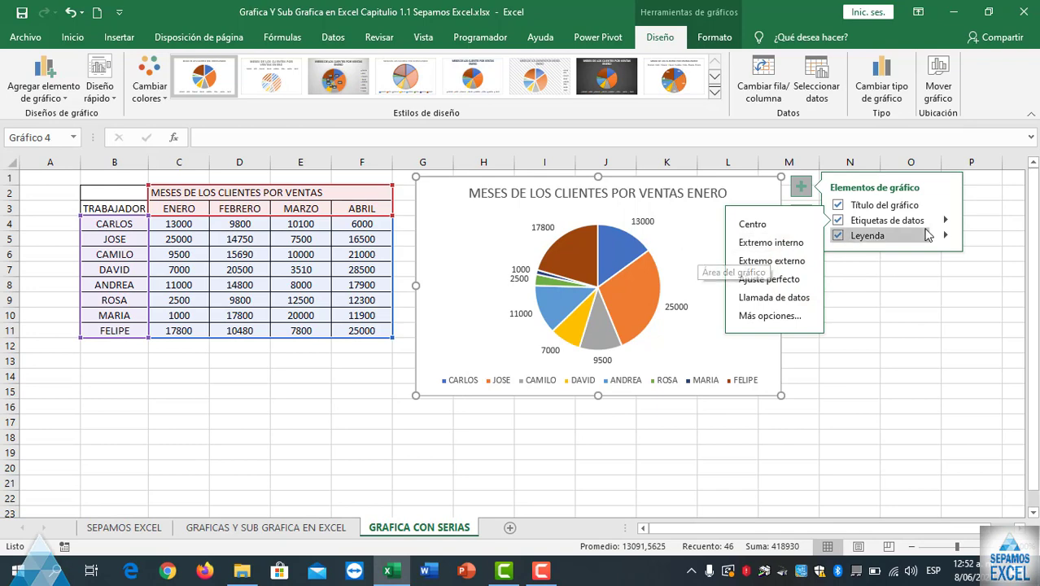
- Add client names to the labels with a comma separator and apply the dark chart style
left_click(780, 316)
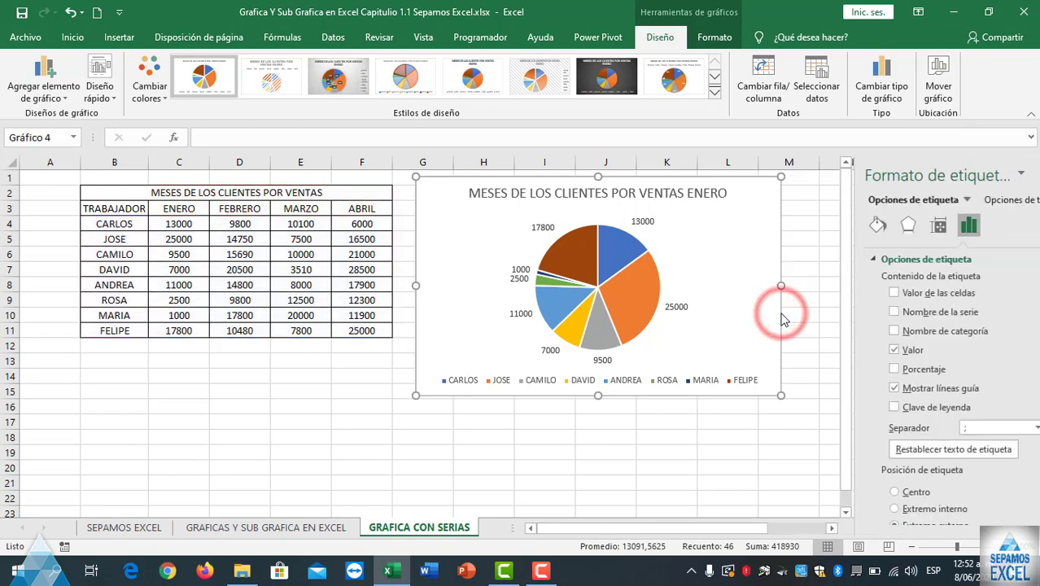
left_click(865, 331)
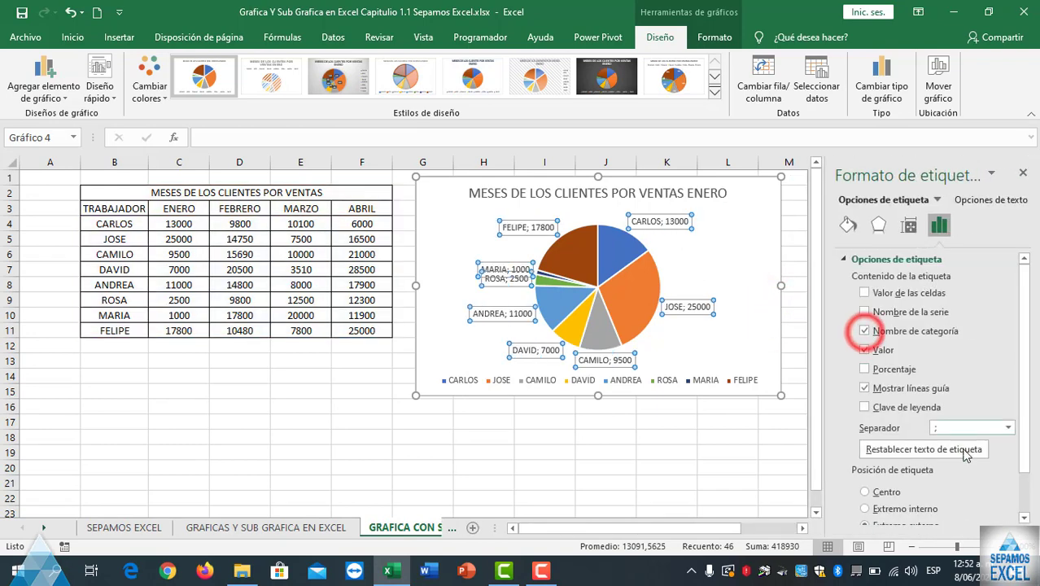
left_click(1007, 427)
left_click(956, 501)
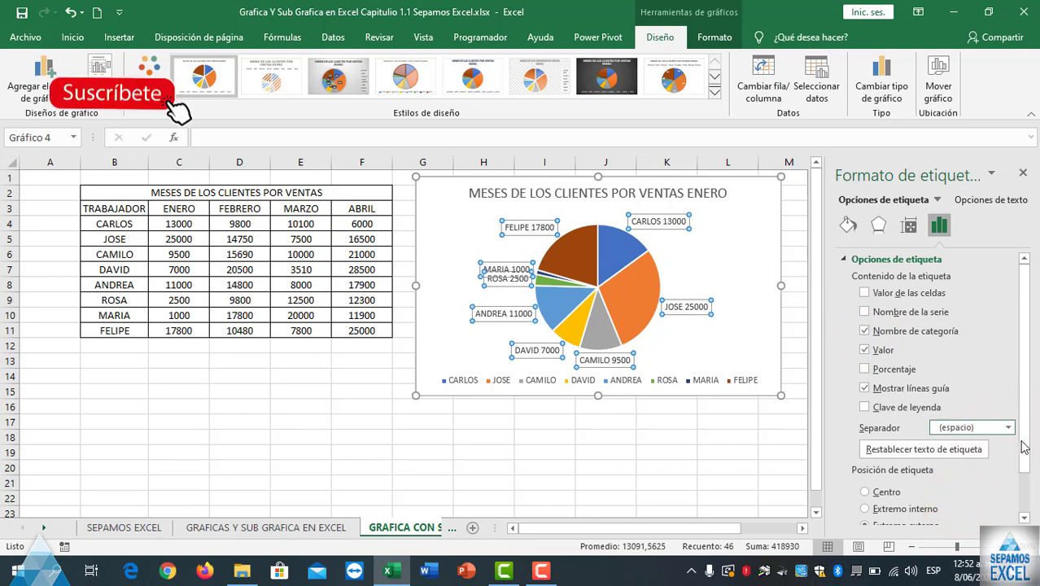
left_click(1007, 428)
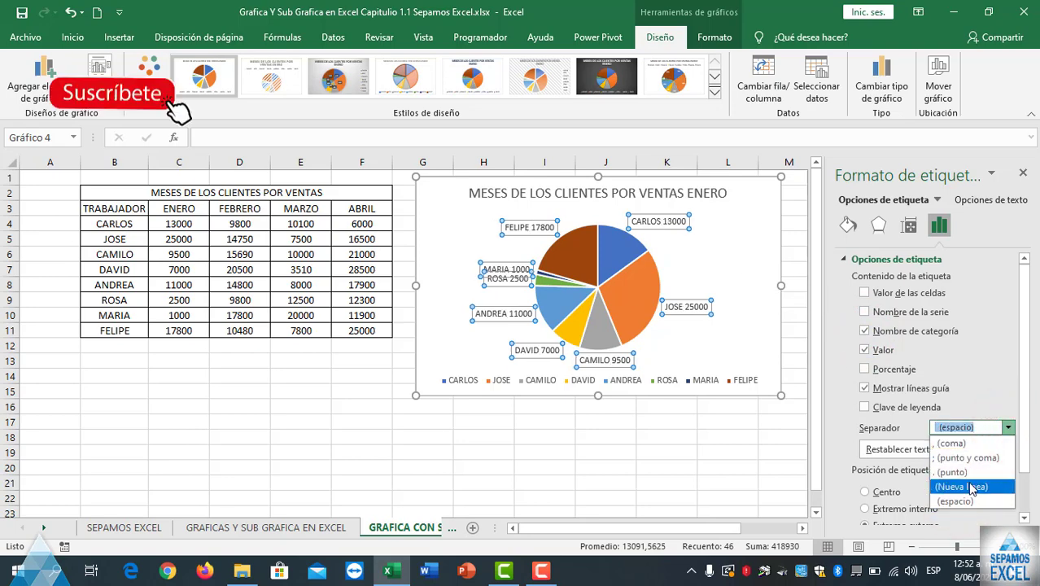
left_click(951, 443)
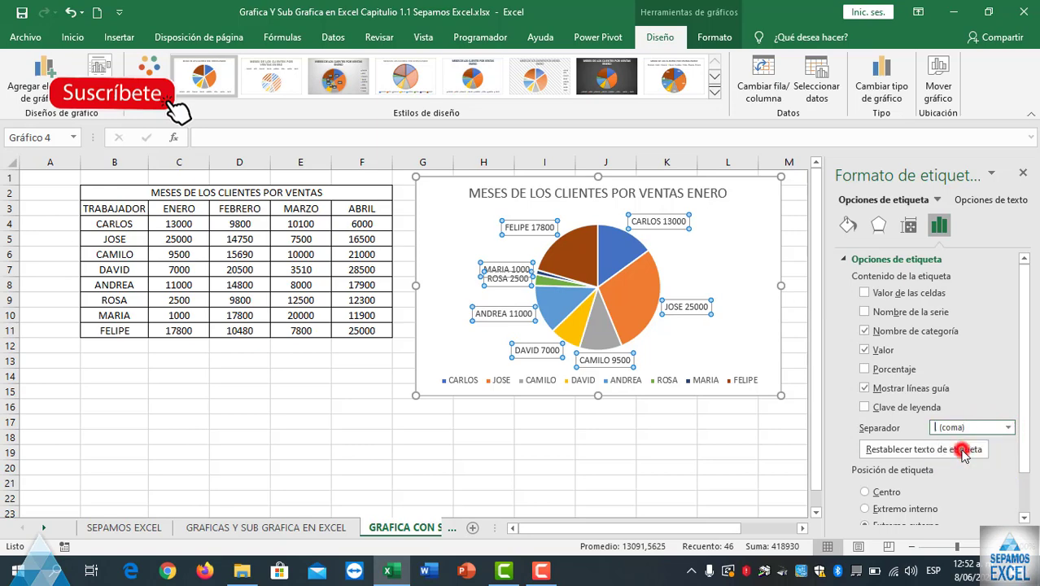
left_click(745, 336)
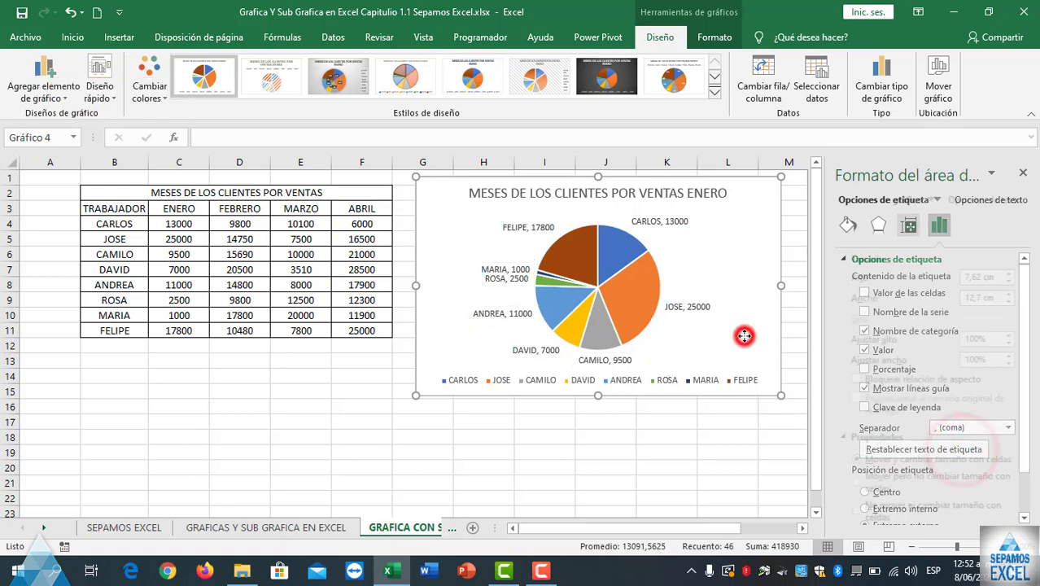
left_click(1020, 171)
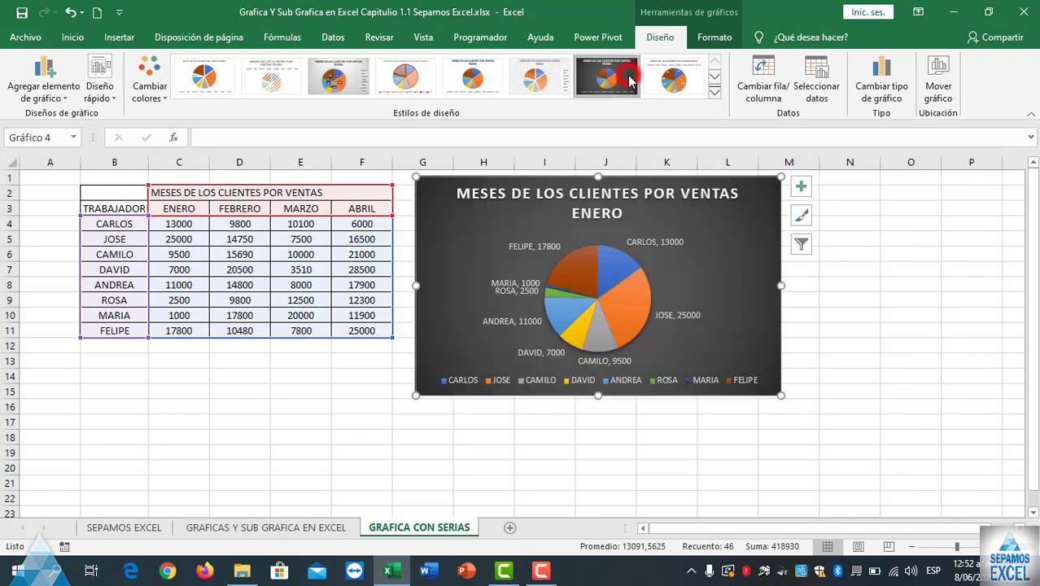
left_click(622, 75)
left_click_drag(745, 276, 775, 280)
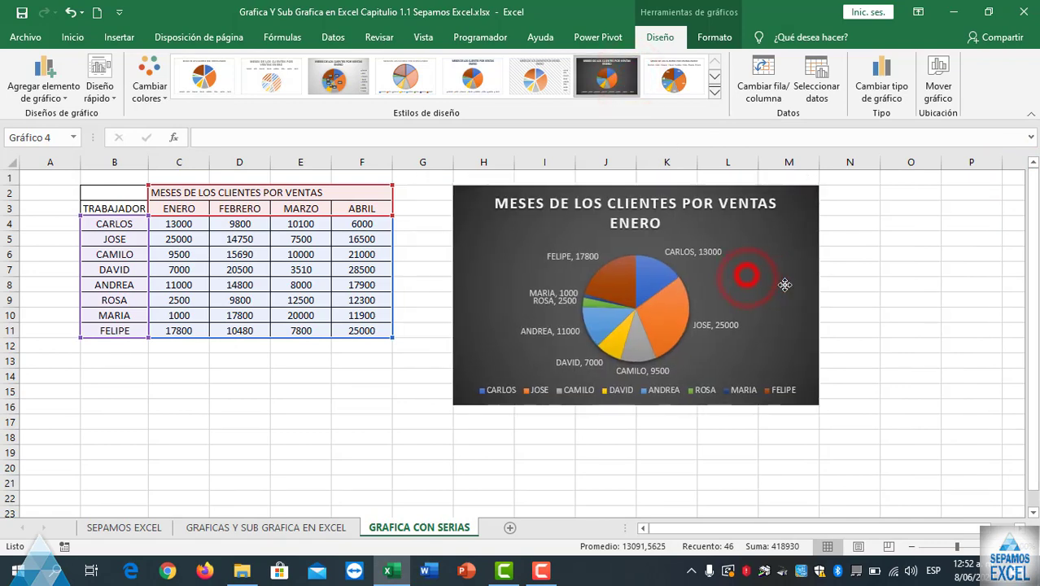
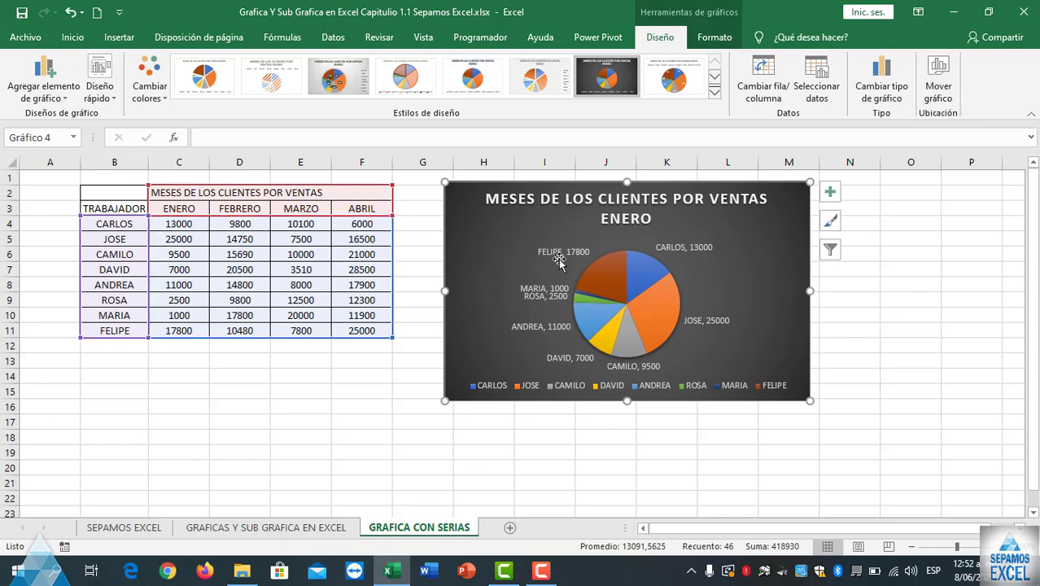
- Filter the pie chart to the fourth series, ABRIL, in place of ENERO
left_click(747, 289)
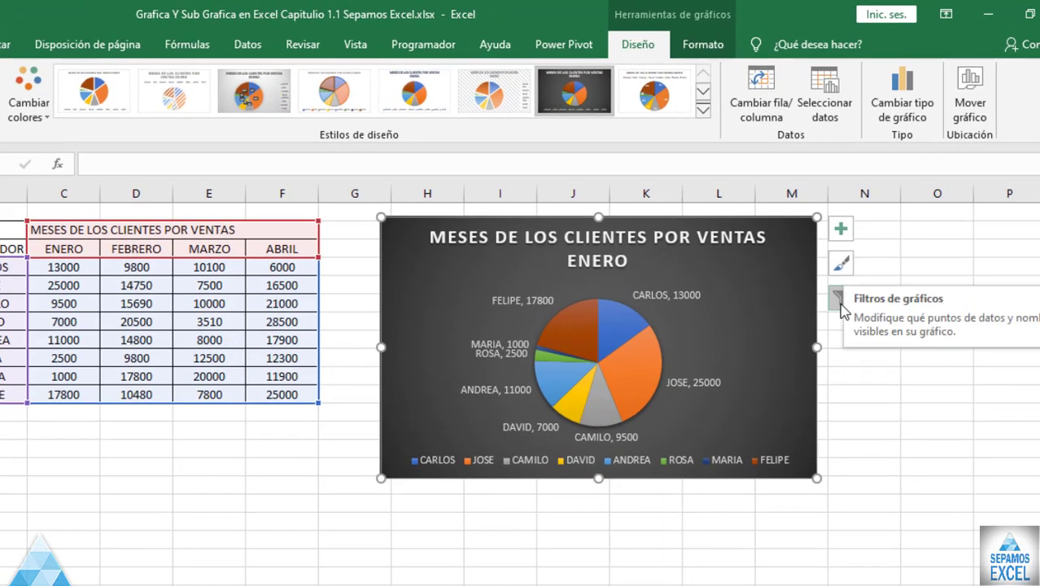
left_click(839, 302)
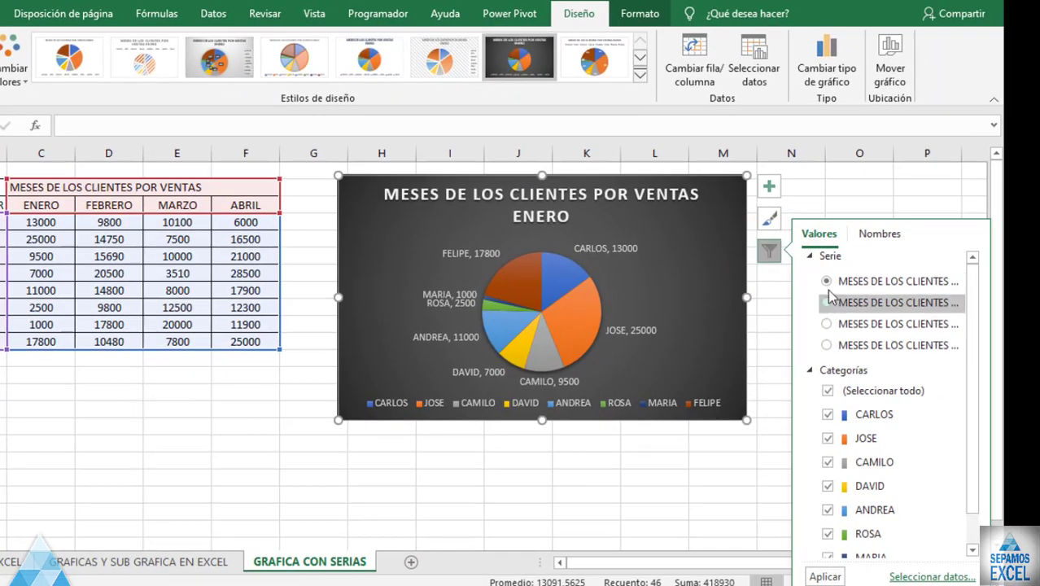
left_click(826, 345)
left_click(826, 345)
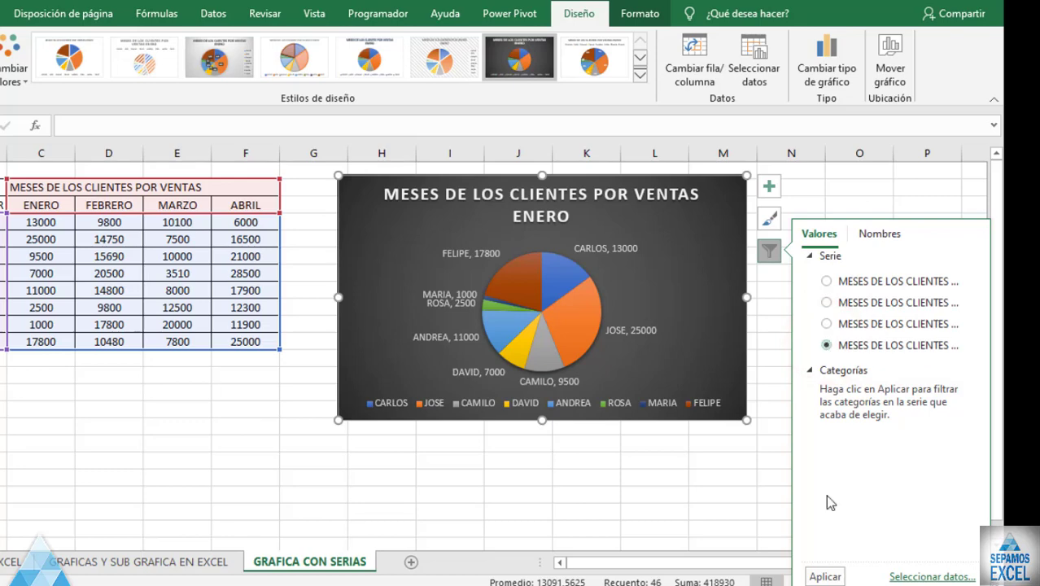
left_click(824, 574)
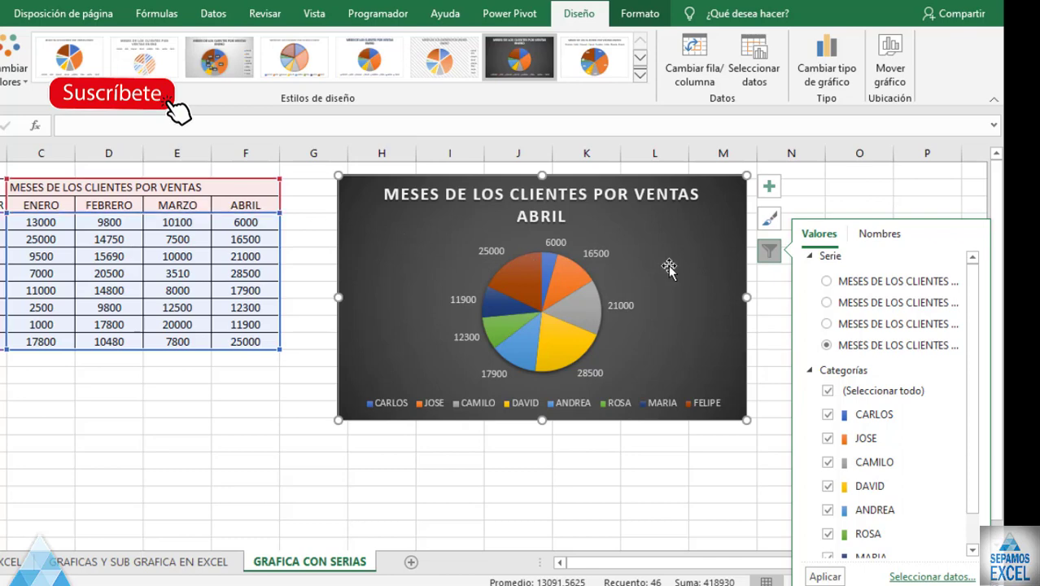
left_click(769, 190)
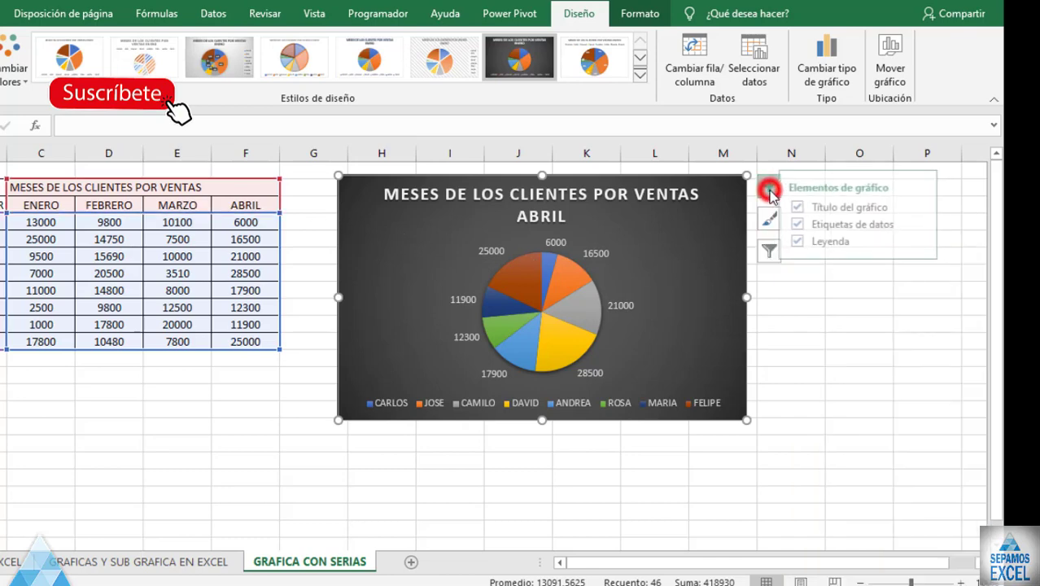
- Add Nombre de categoría to the pie's data labels so they read like FELIPE; 25000
left_click(930, 225)
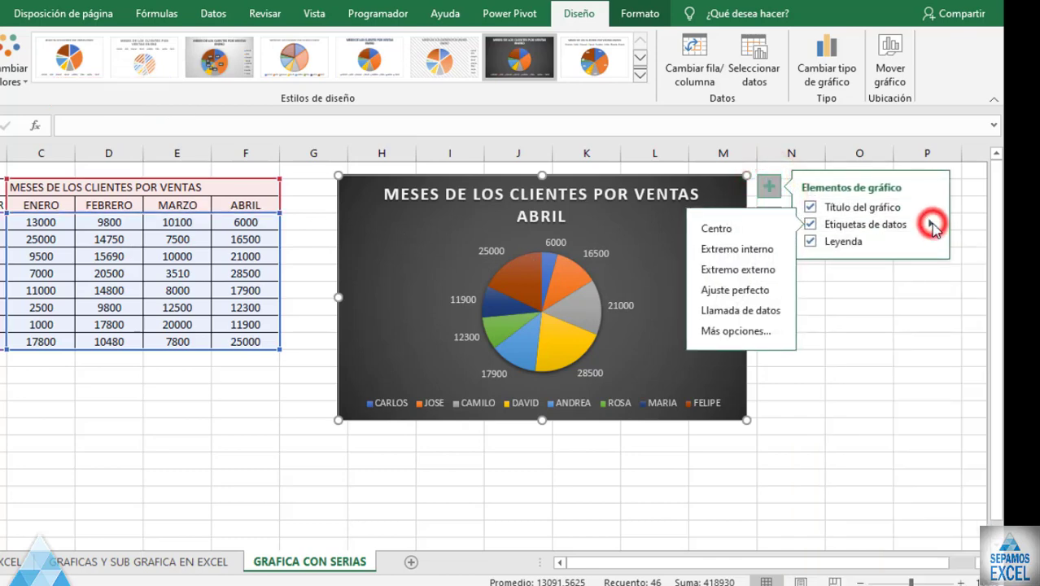
left_click(751, 331)
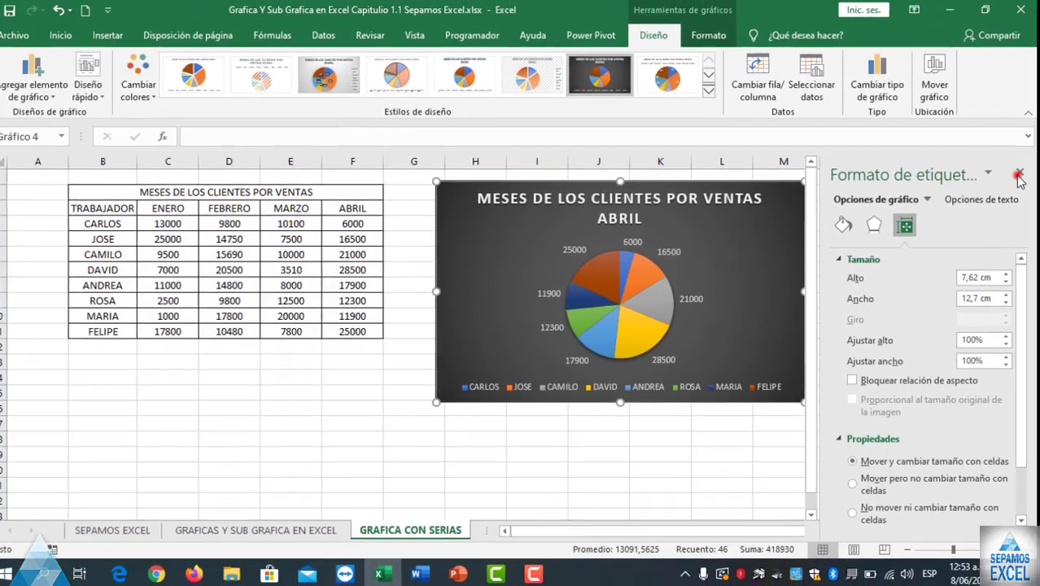
left_click(1019, 175)
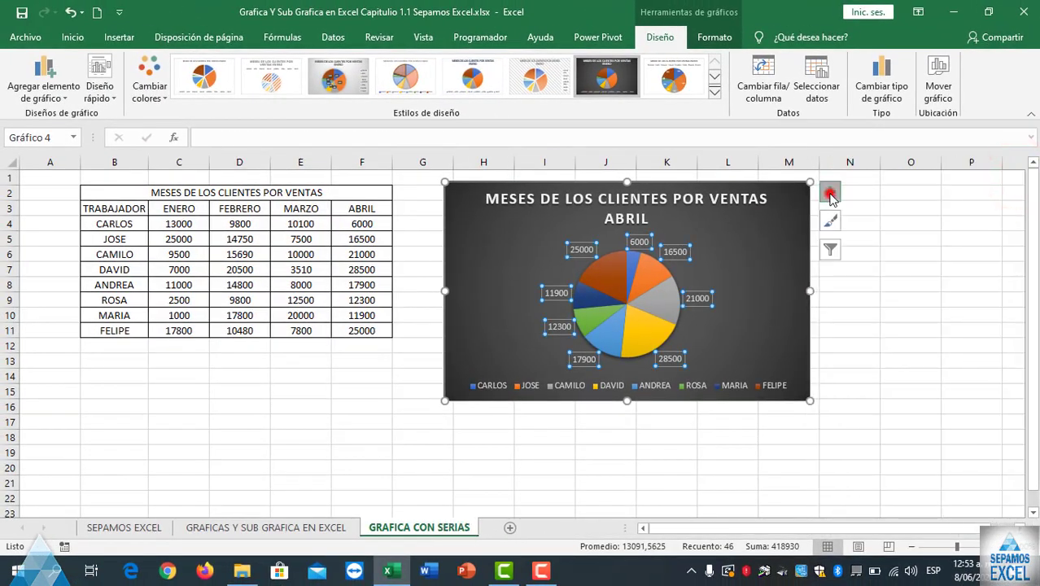
left_click(830, 194)
left_click(977, 225)
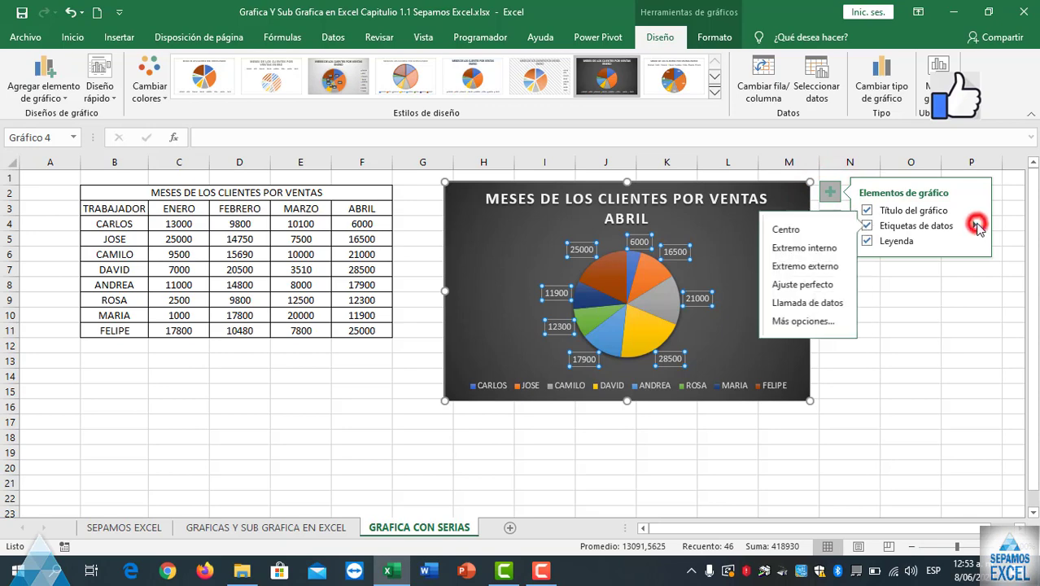
left_click(828, 322)
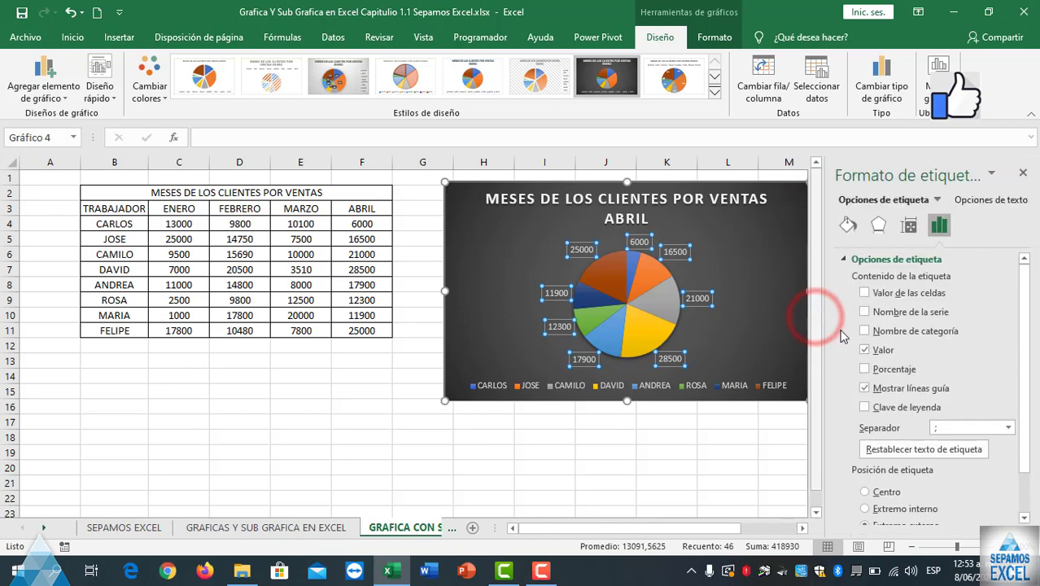
left_click(865, 331)
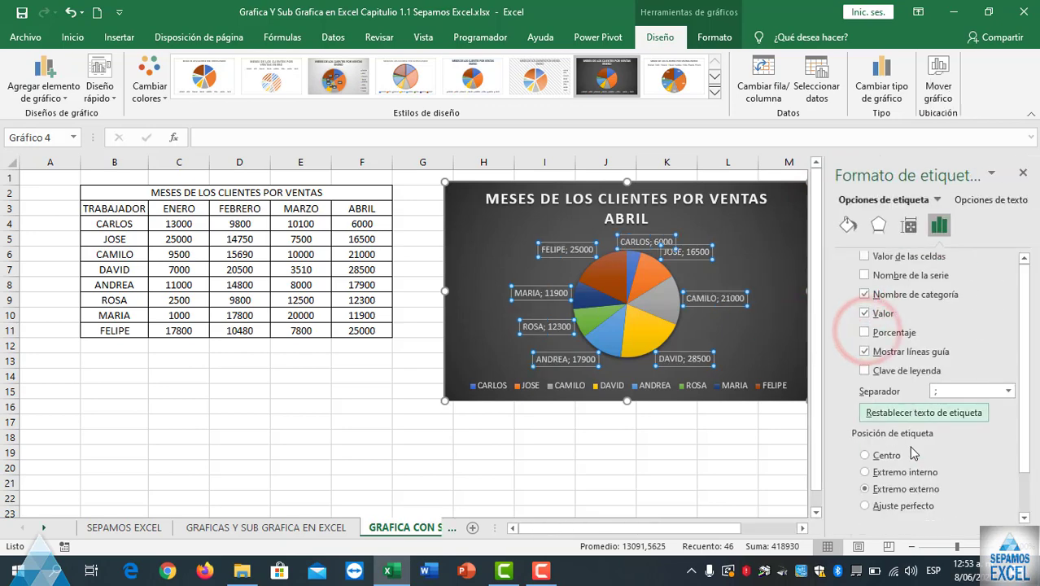
scroll(846, 326, "down", 2)
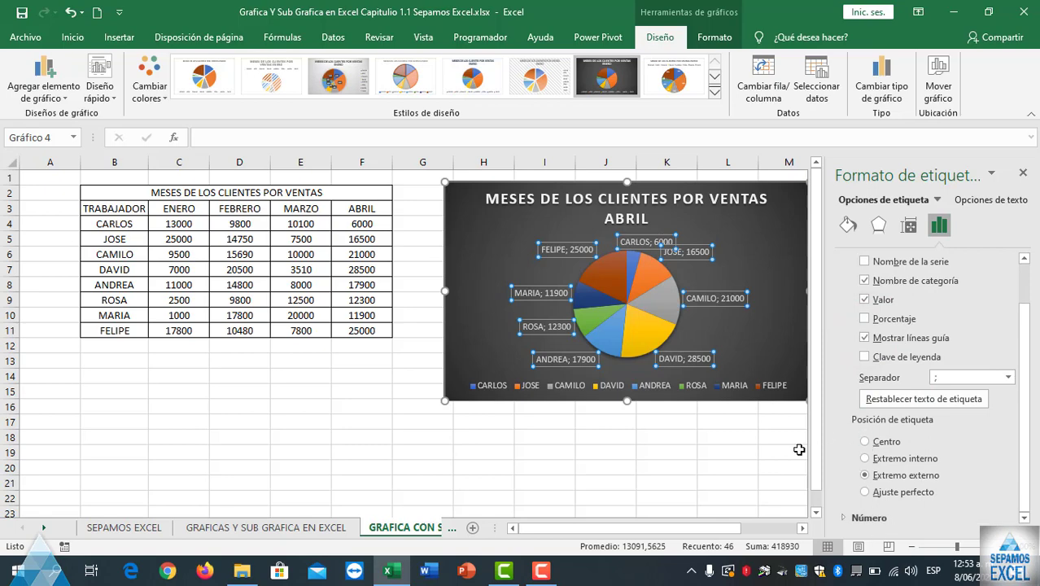
left_click(738, 463)
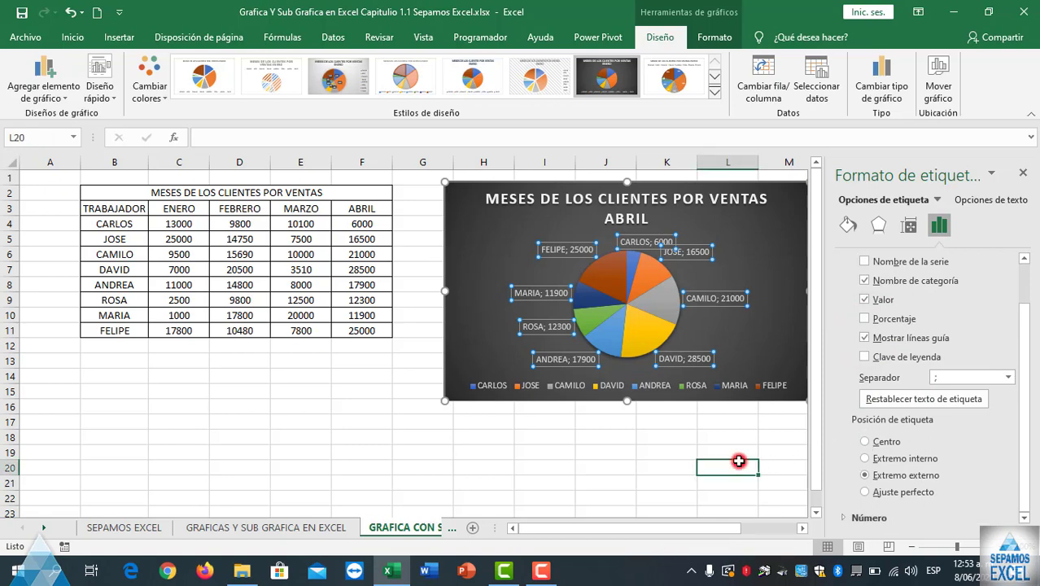
left_click(1025, 173)
left_click(772, 231)
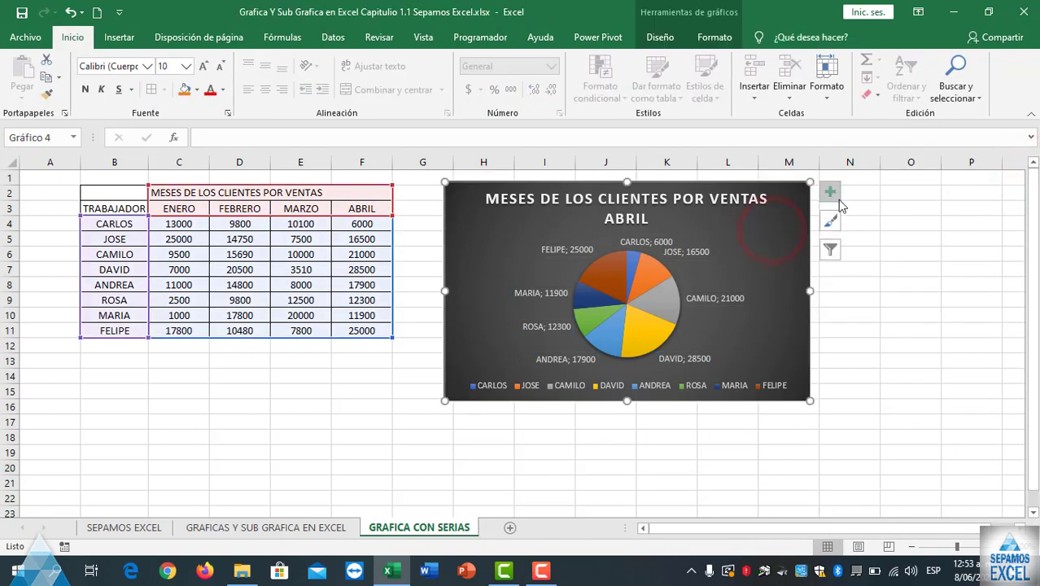
- Apply the first series, ENERO, to the pie chart
left_click(830, 250)
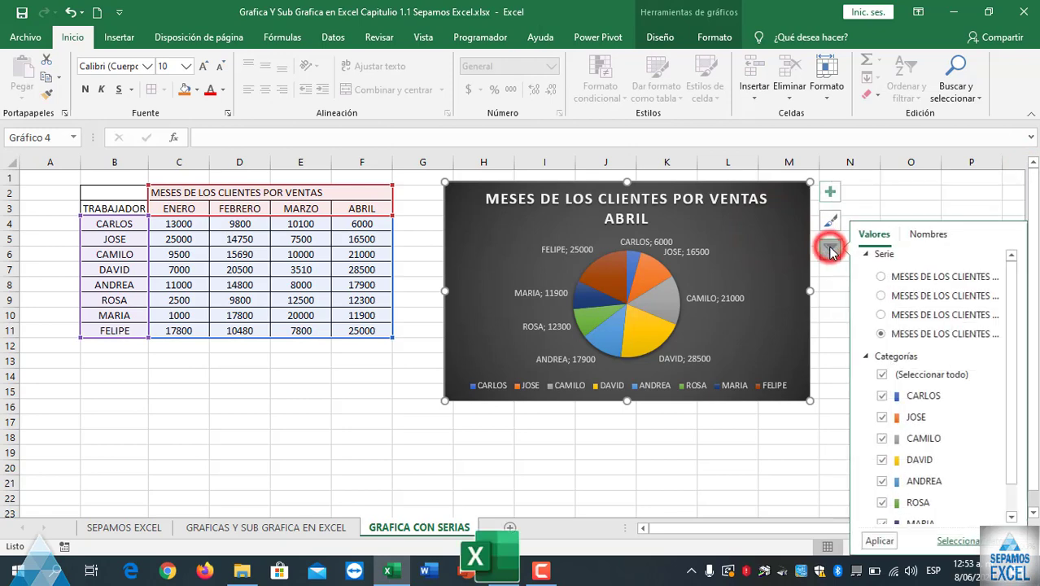
left_click(883, 277)
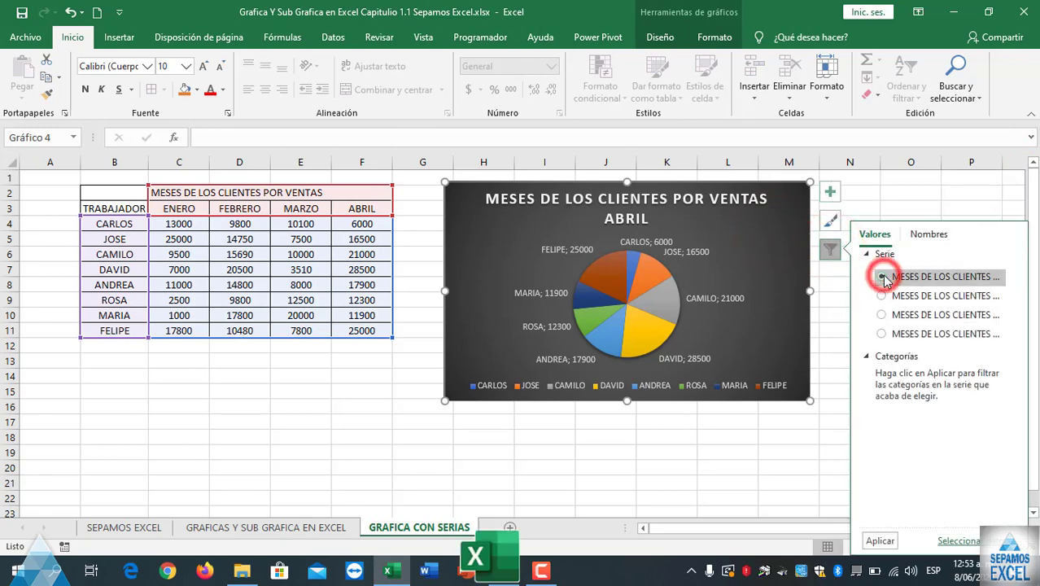
left_click(880, 542)
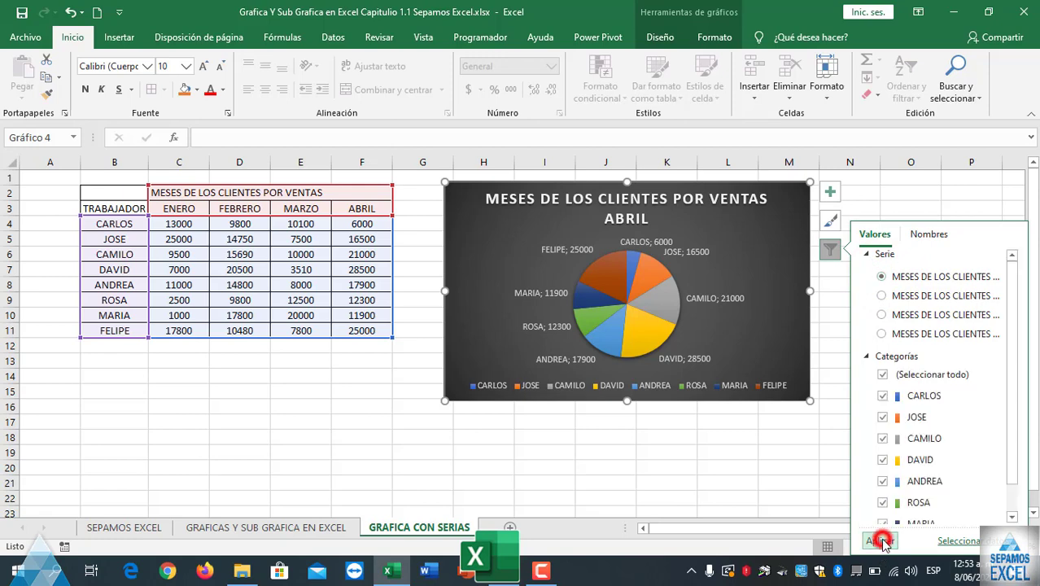
left_click(758, 288)
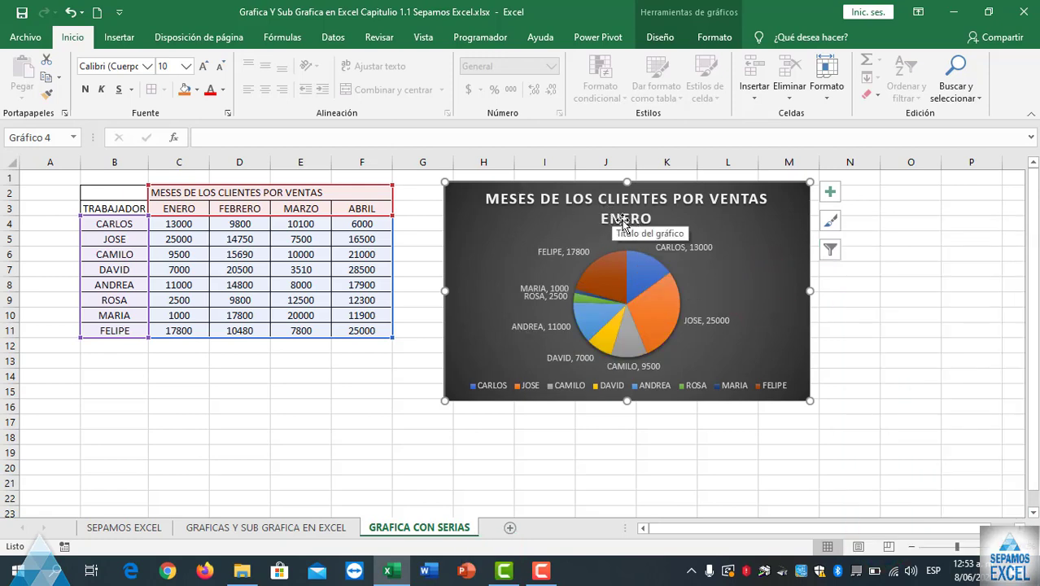
- Apply the second series, FEBRERO, so the pie shows February values
left_click(828, 254)
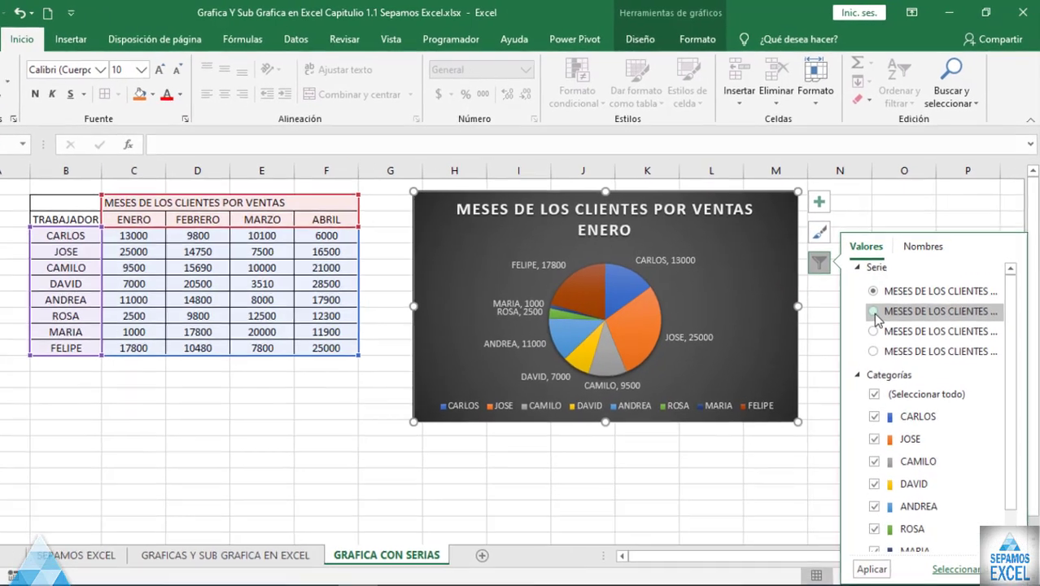
left_click(883, 297)
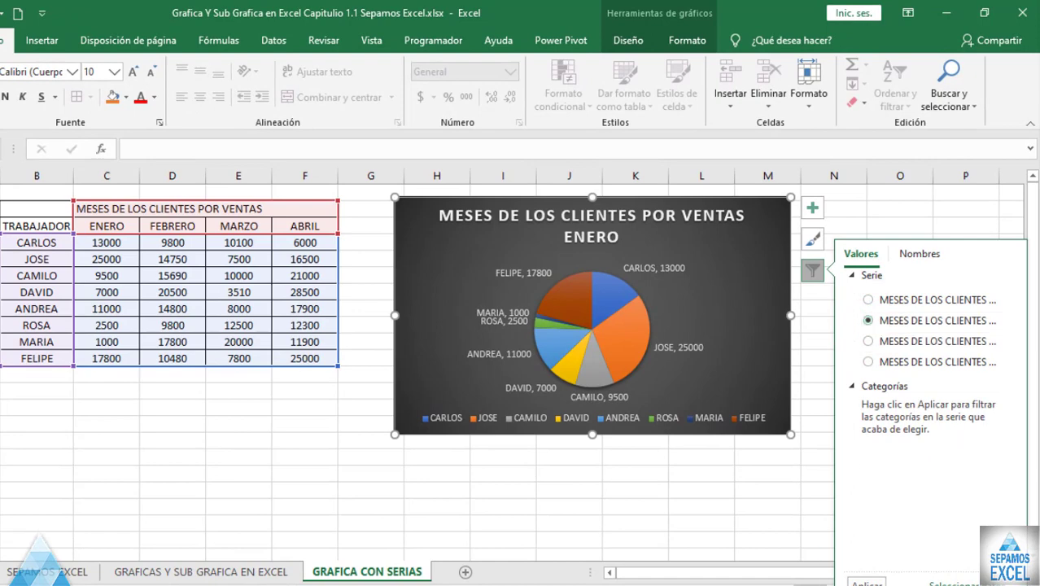
left_click(867, 582)
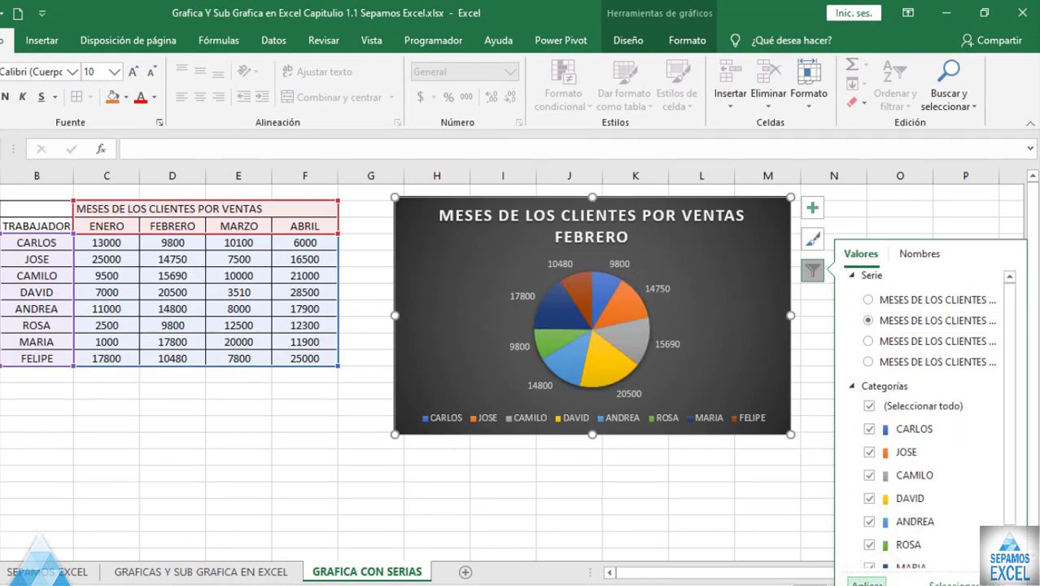
scroll(877, 440, "down", 1)
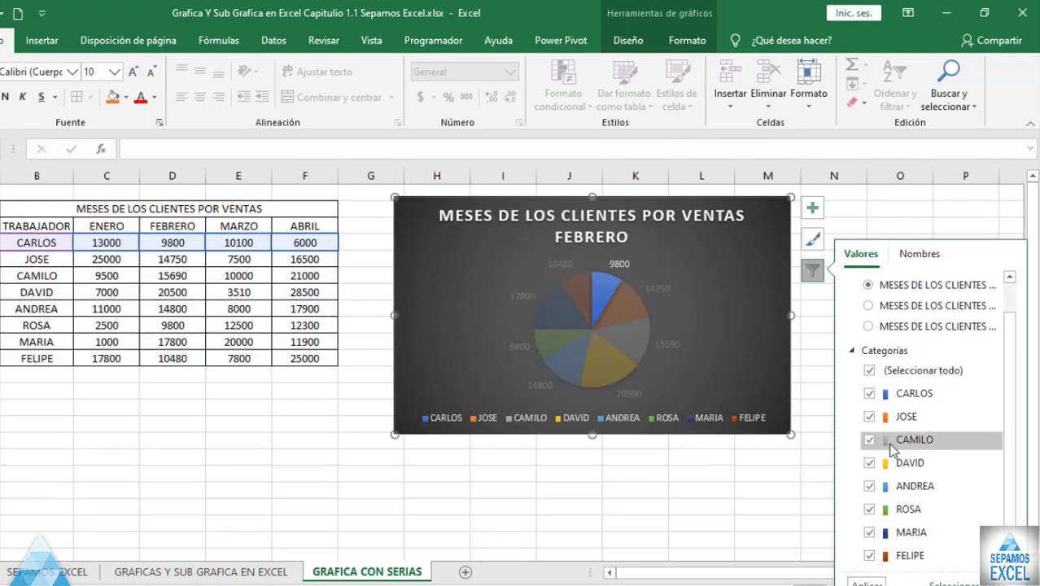
left_click(751, 311)
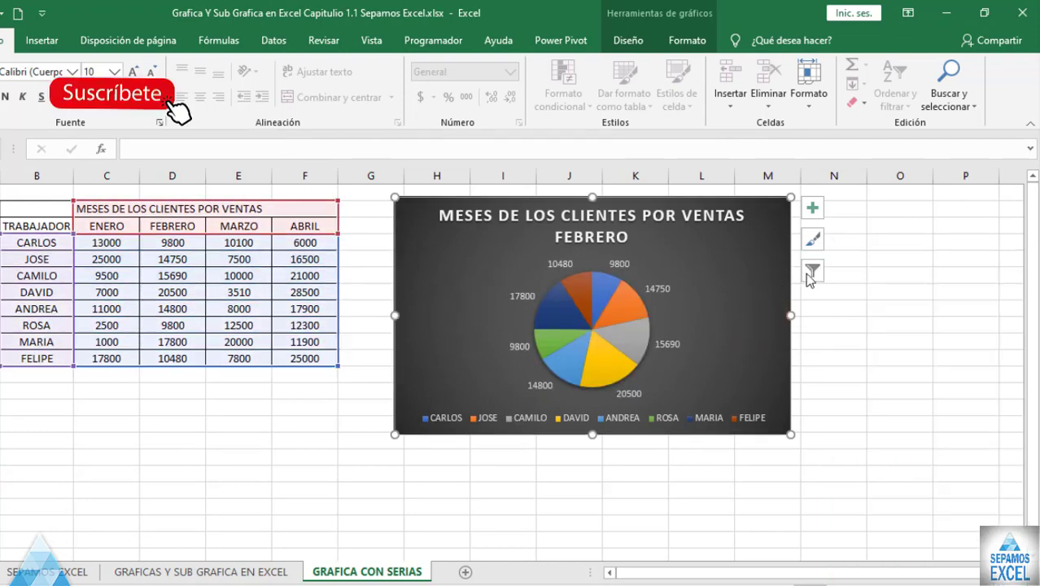
- Filter the FEBRERO pie to CARLOS, ANDREA and FELIPE (9800, 14800, 10480)
left_click(812, 271)
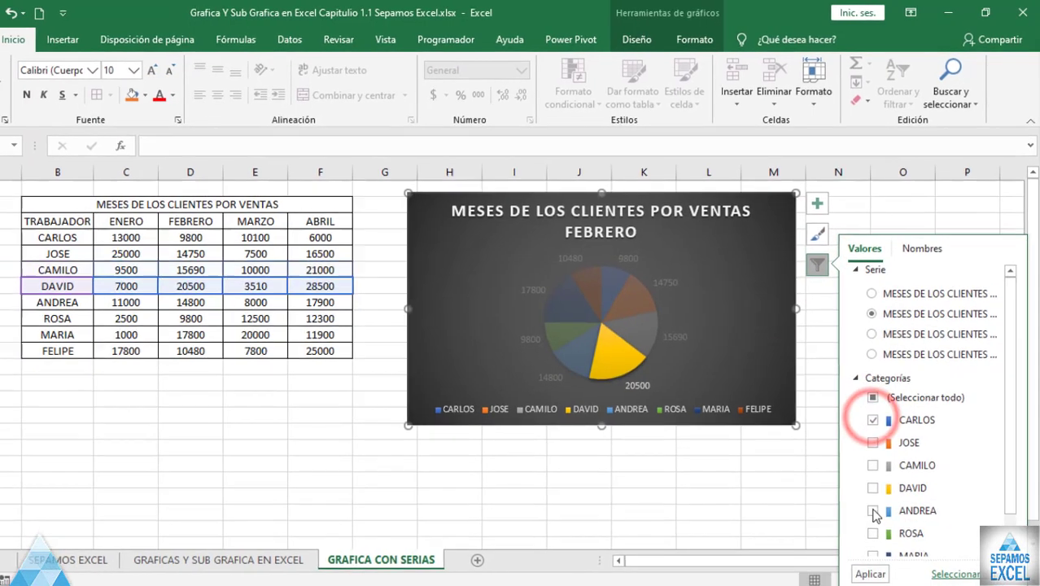
left_click(869, 521)
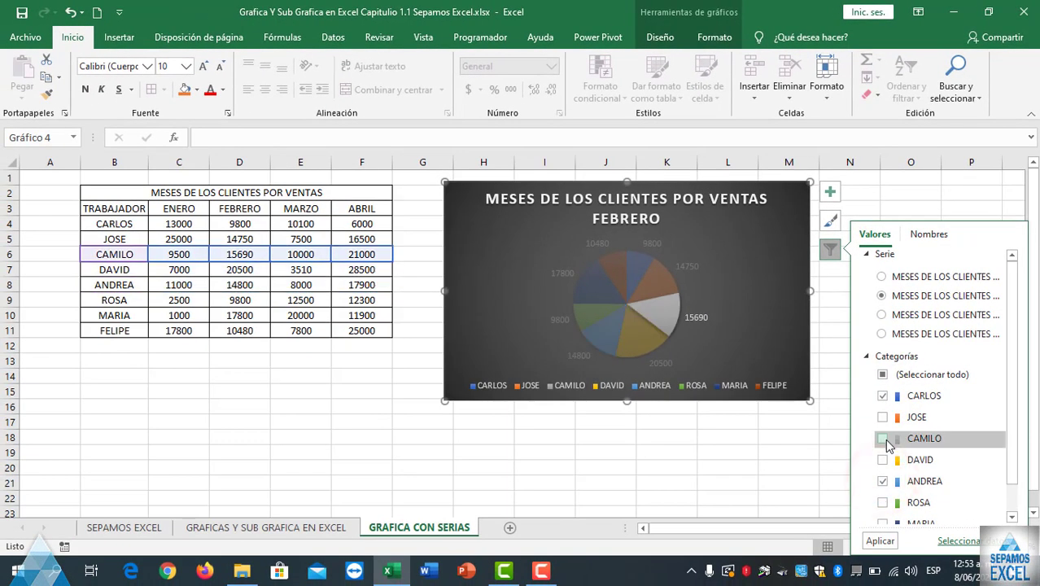
scroll(887, 488, "down", 1)
left_click(883, 512)
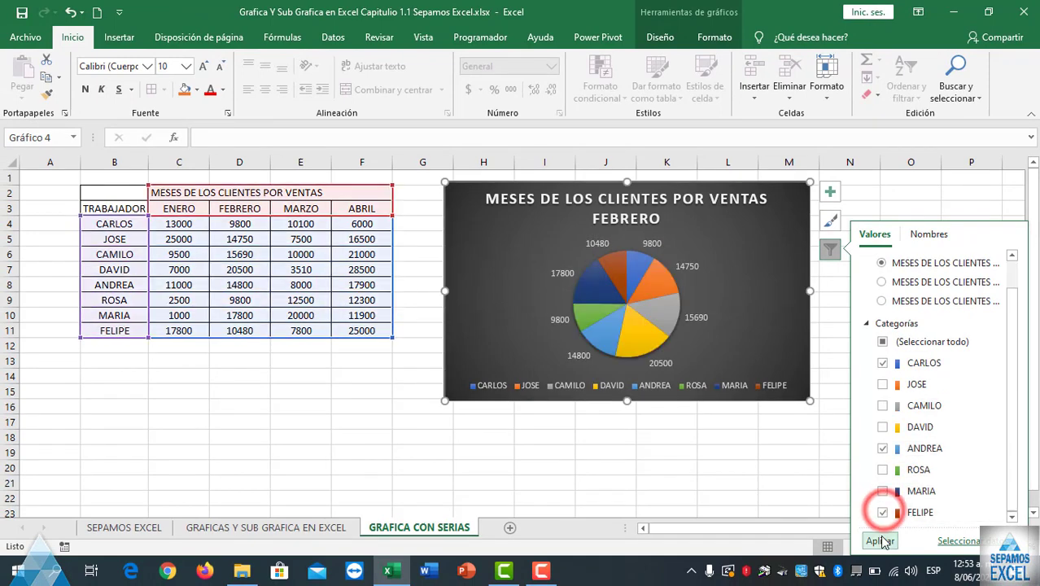
left_click(878, 541)
left_click(727, 304)
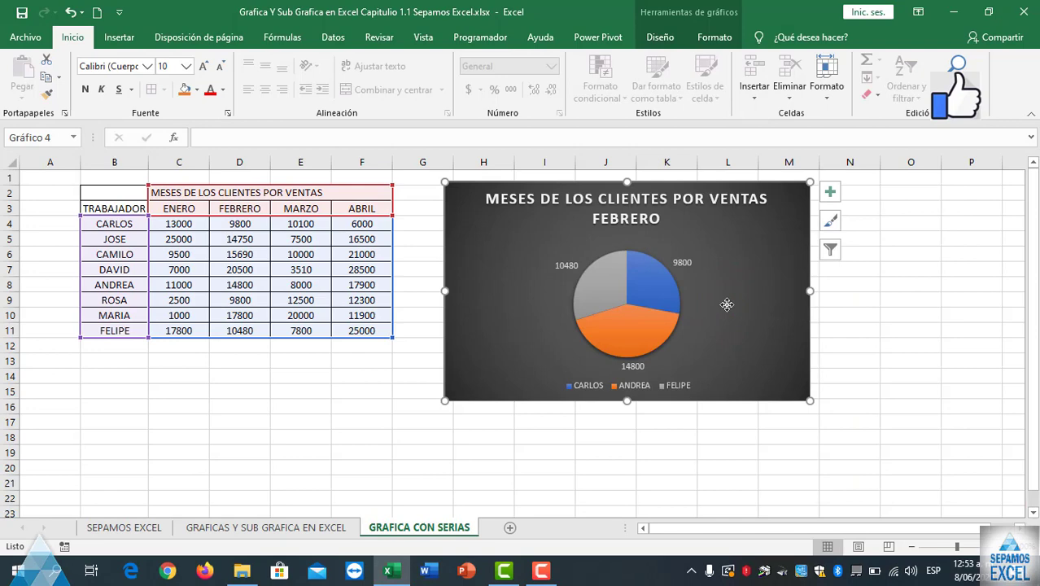
left_click(831, 251)
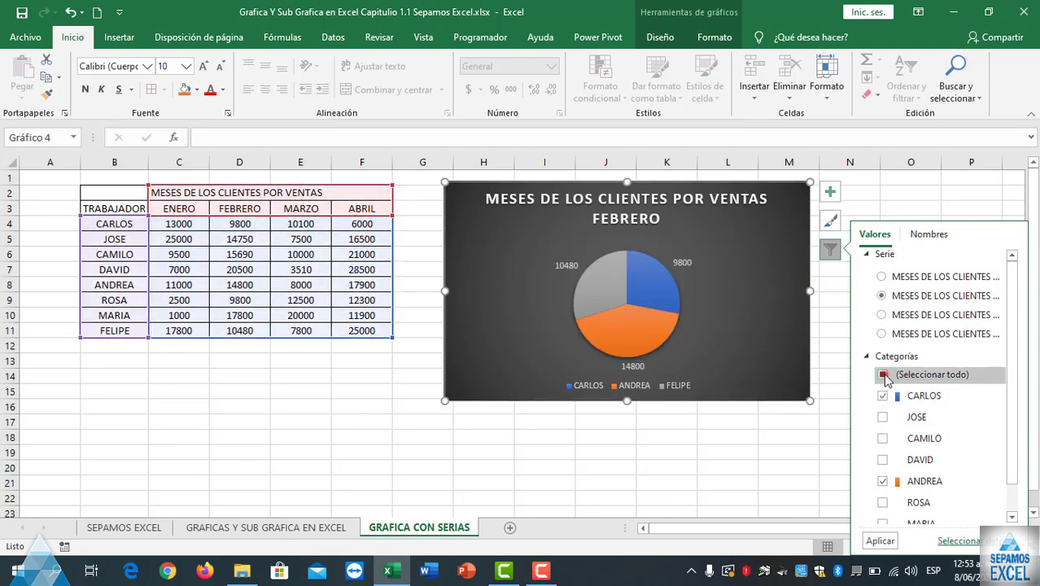
- Re-include all eight clients in the pie chart using Seleccionar todo
left_click(882, 374)
left_click(883, 375)
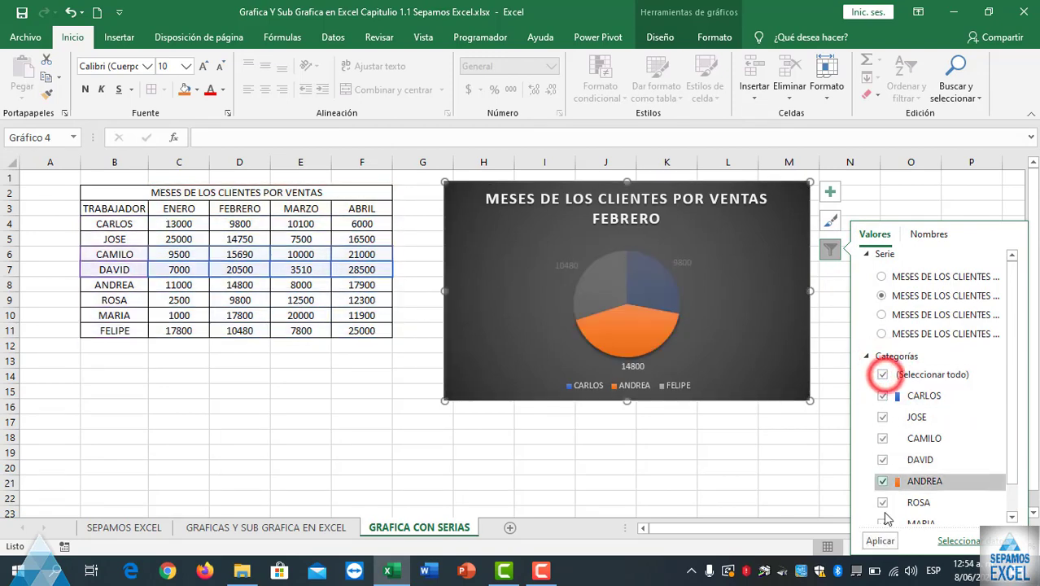
left_click(882, 542)
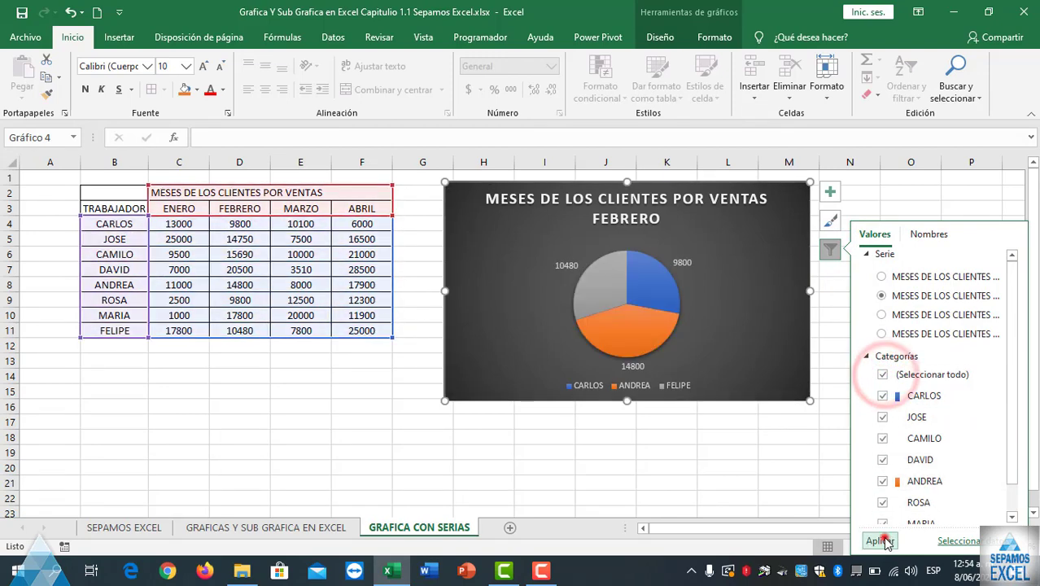
- Switch the pie chart to the third series, MARZO
left_click(882, 315)
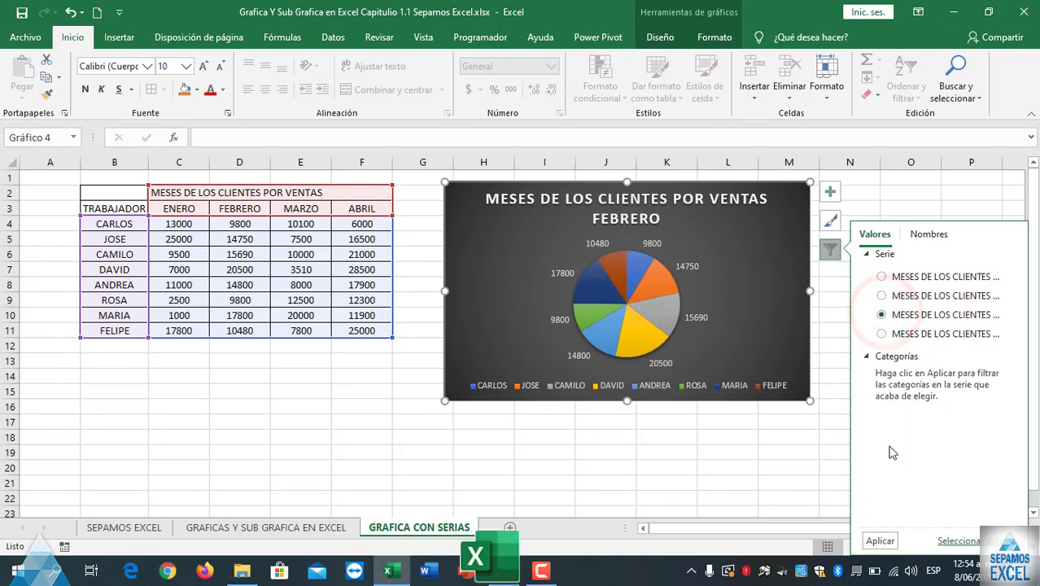
left_click(879, 541)
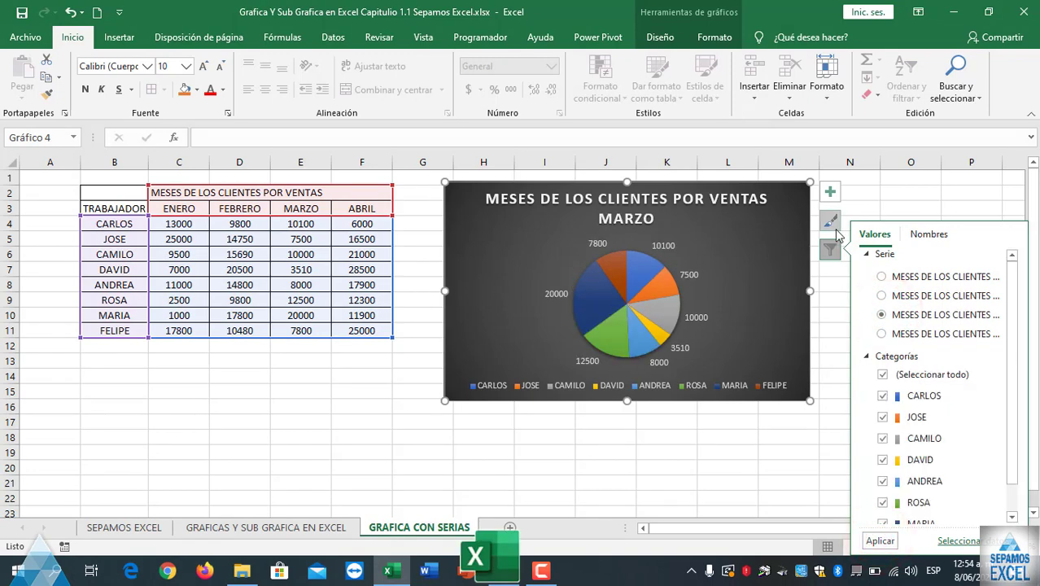
left_click(830, 195)
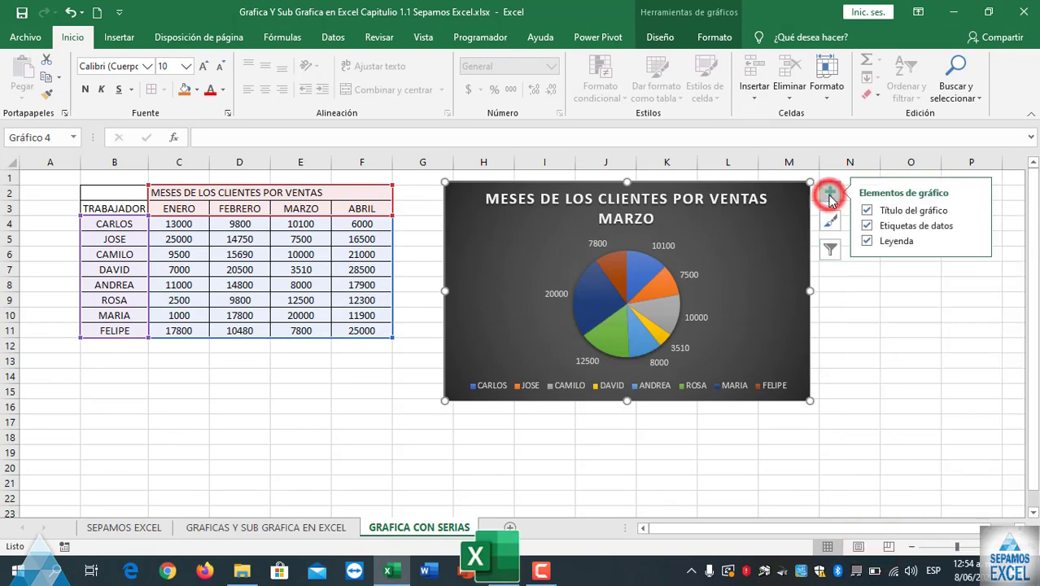
left_click(976, 230)
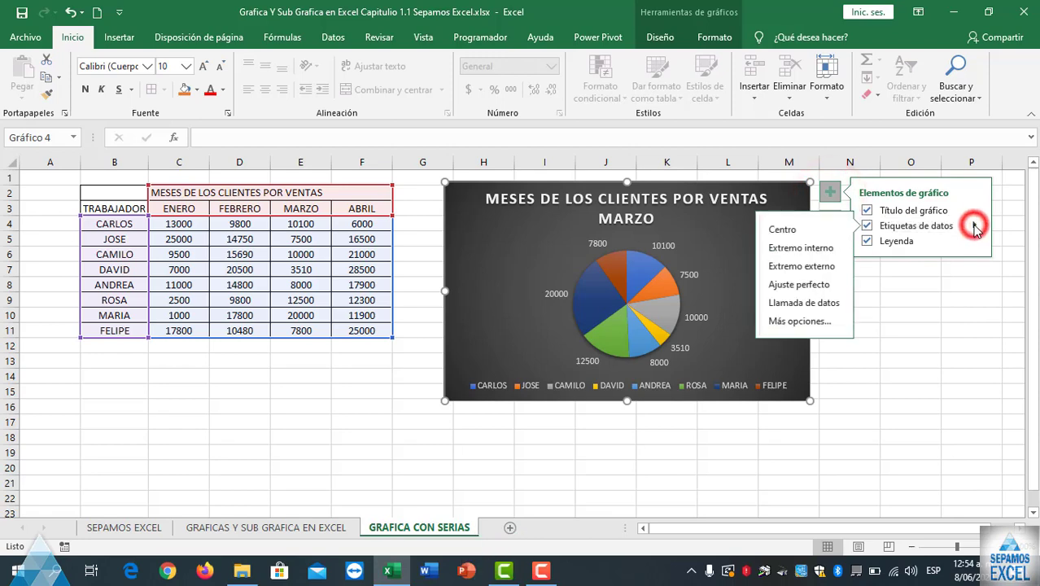
- Add client names to the MARZO labels with a ';' separator, e.g. FELIPE; 7800
left_click(804, 323)
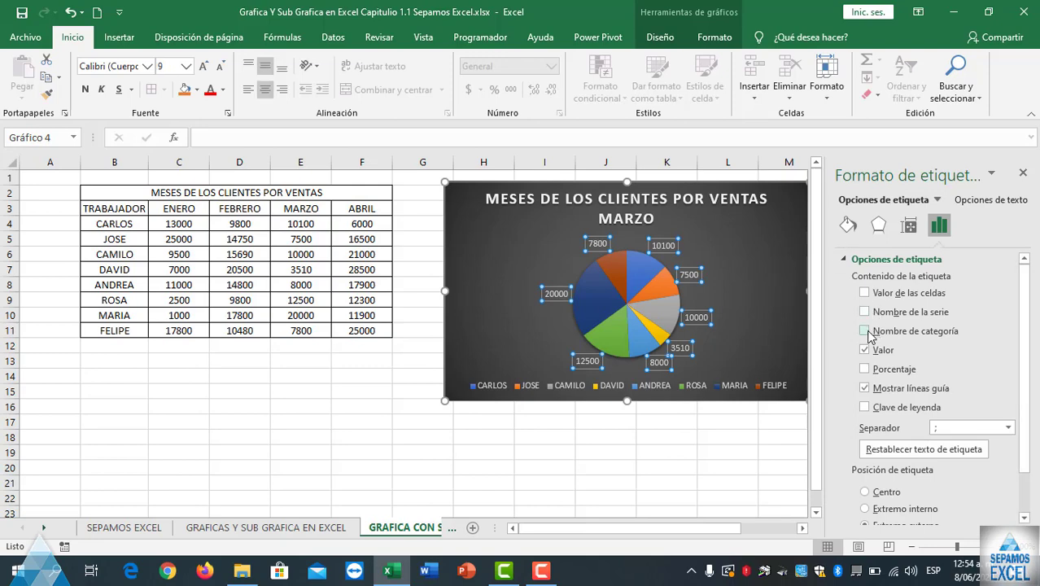
left_click(865, 330)
left_click(1008, 427)
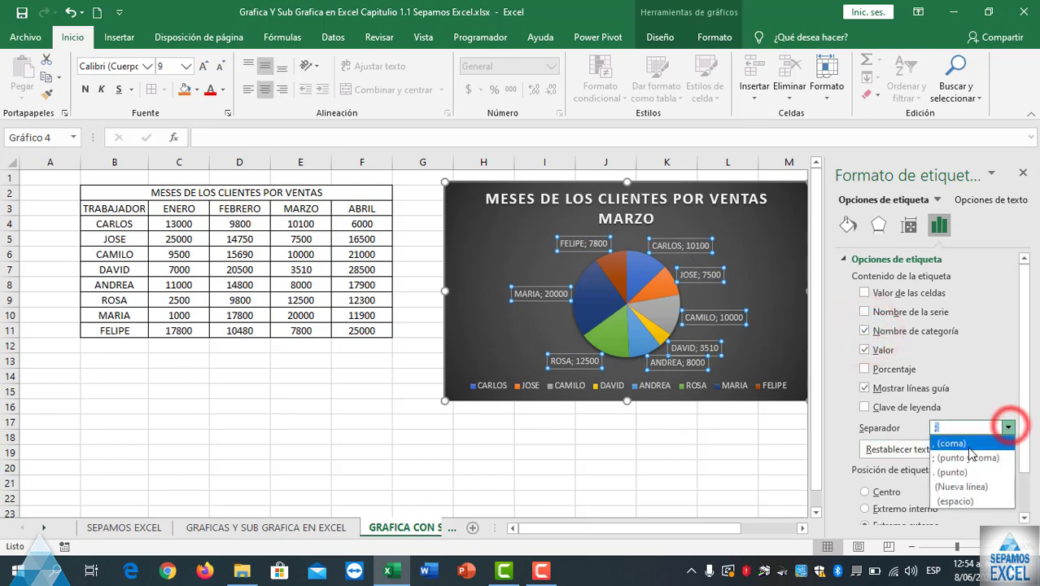
left_click(961, 452)
scroll(963, 448, "down", 1)
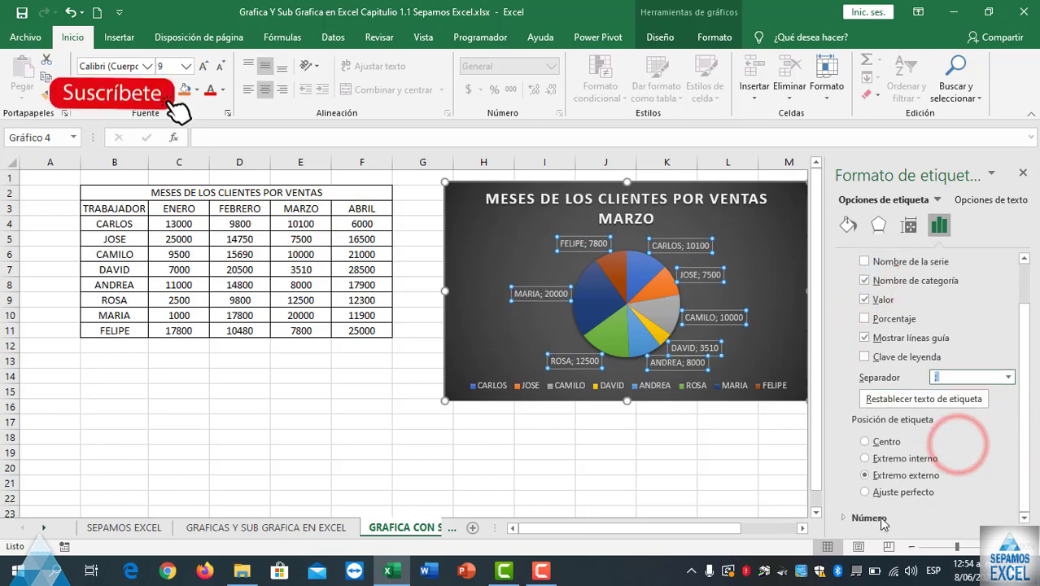
left_click(716, 462)
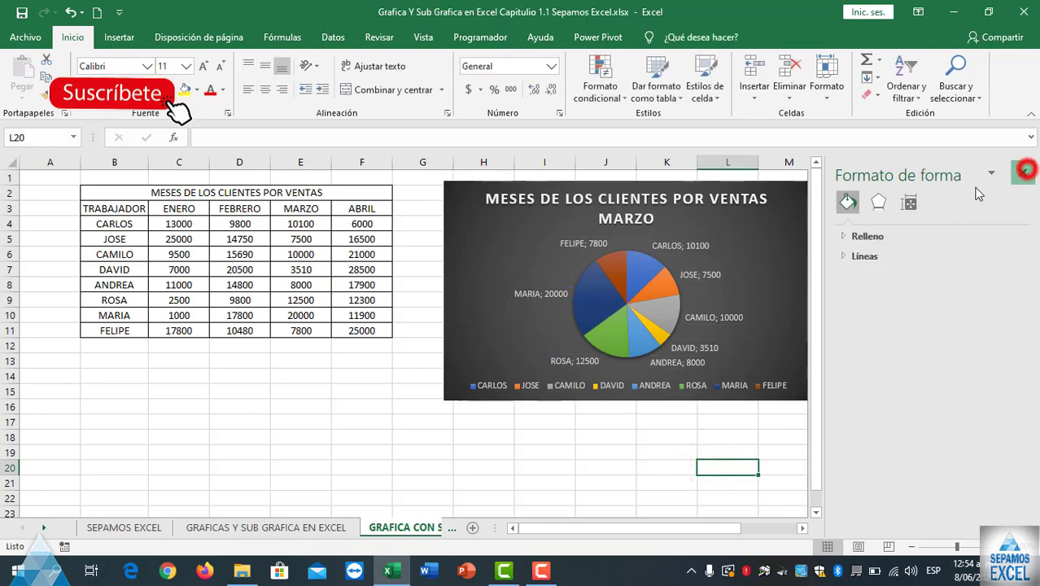
left_click(1027, 170)
left_click(788, 236)
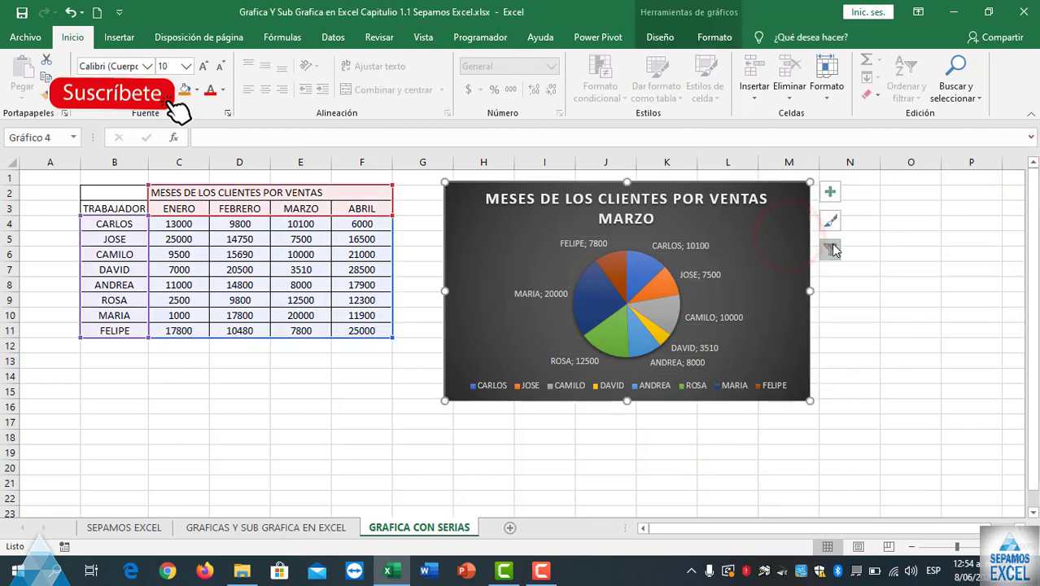
- Apply the ENERO series and then the FEBRERO series to the pie chart
left_click(830, 249)
left_click(881, 296)
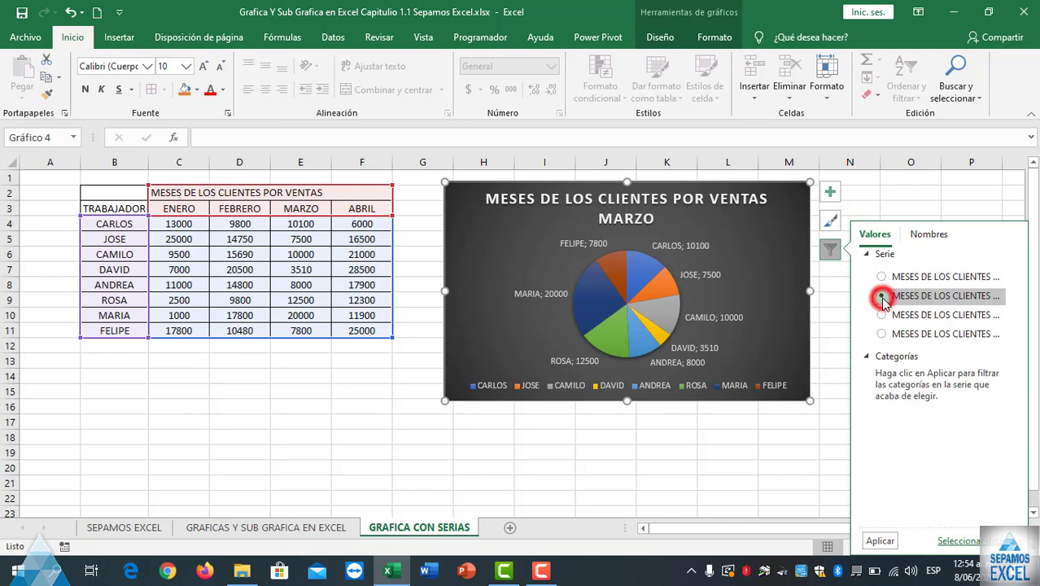
left_click(881, 277)
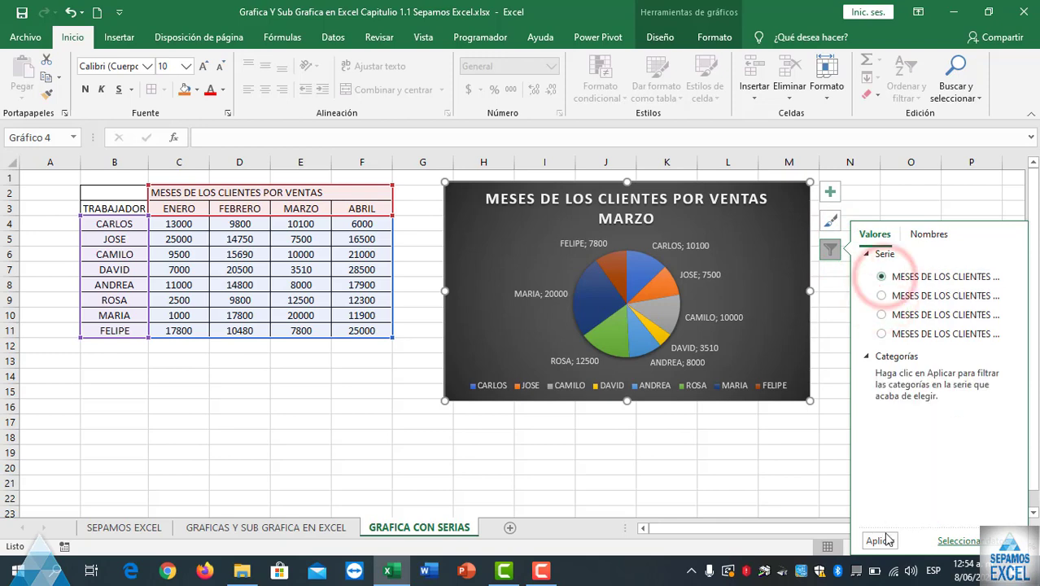
left_click(881, 540)
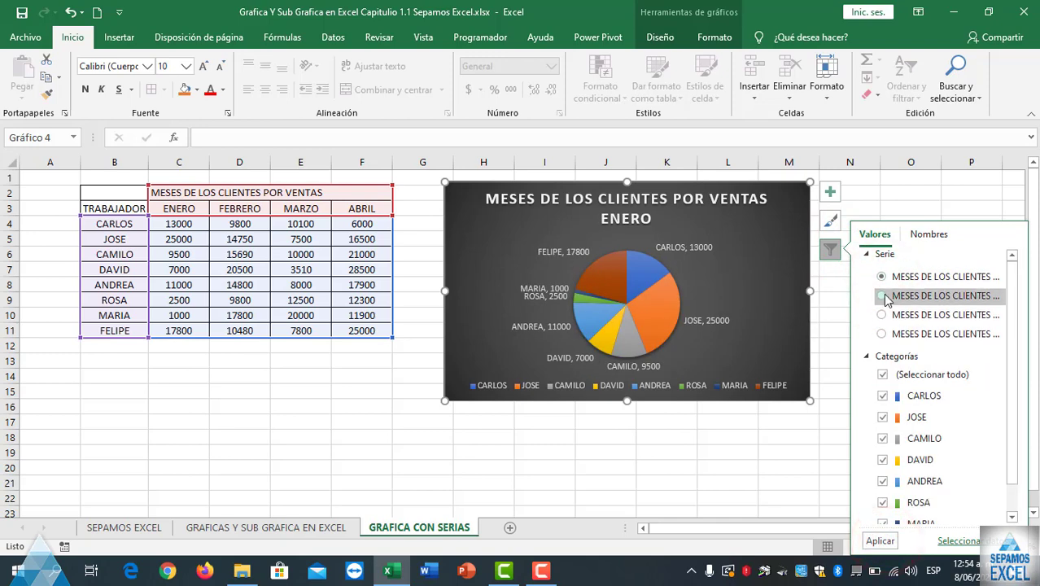
left_click(882, 296)
left_click(881, 540)
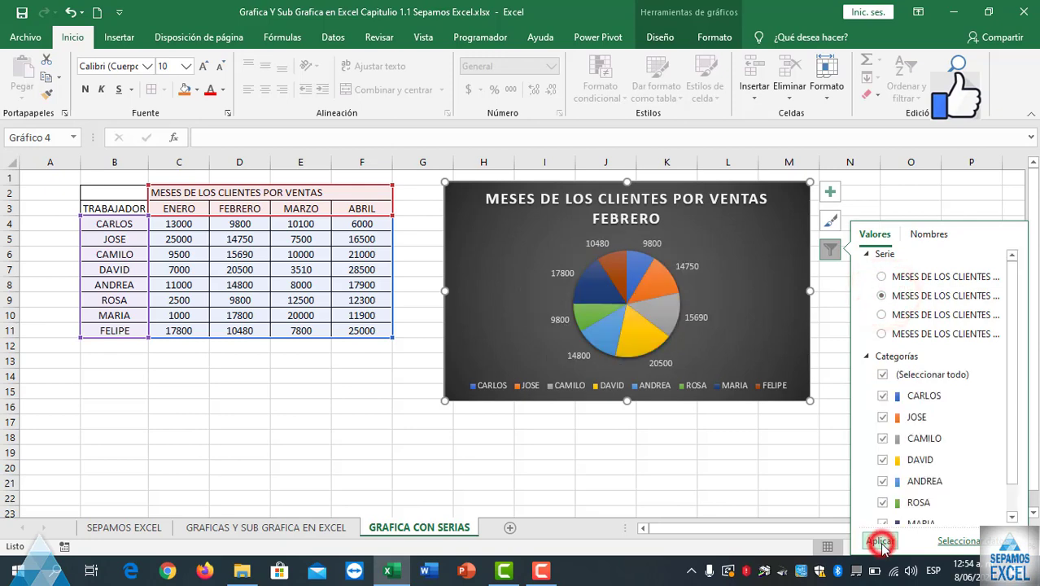
- Add Nombre de categoría to the FEBRERO data labels, e.g. FELIPE; 10480
left_click(830, 193)
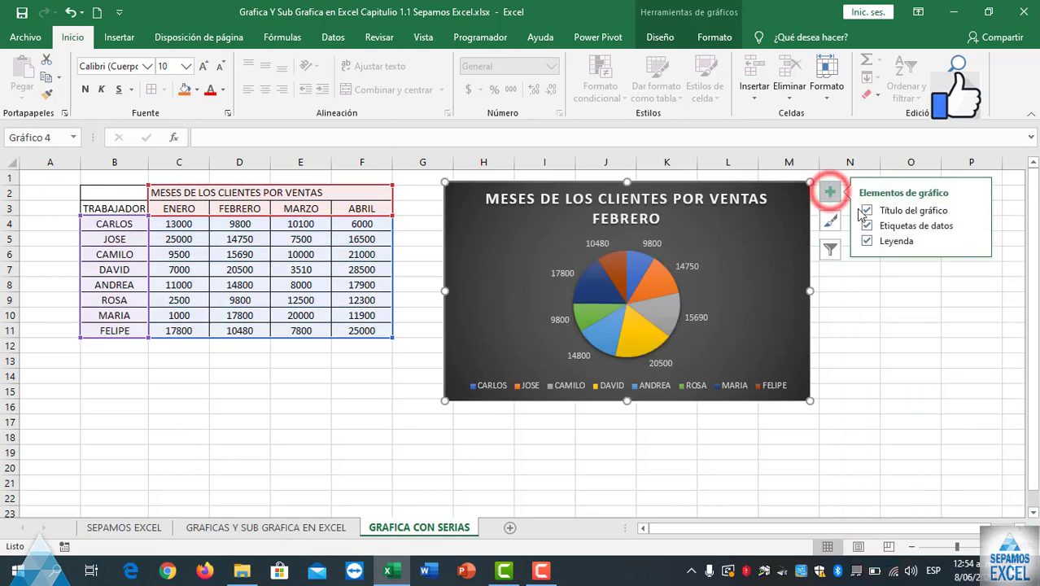
left_click(974, 226)
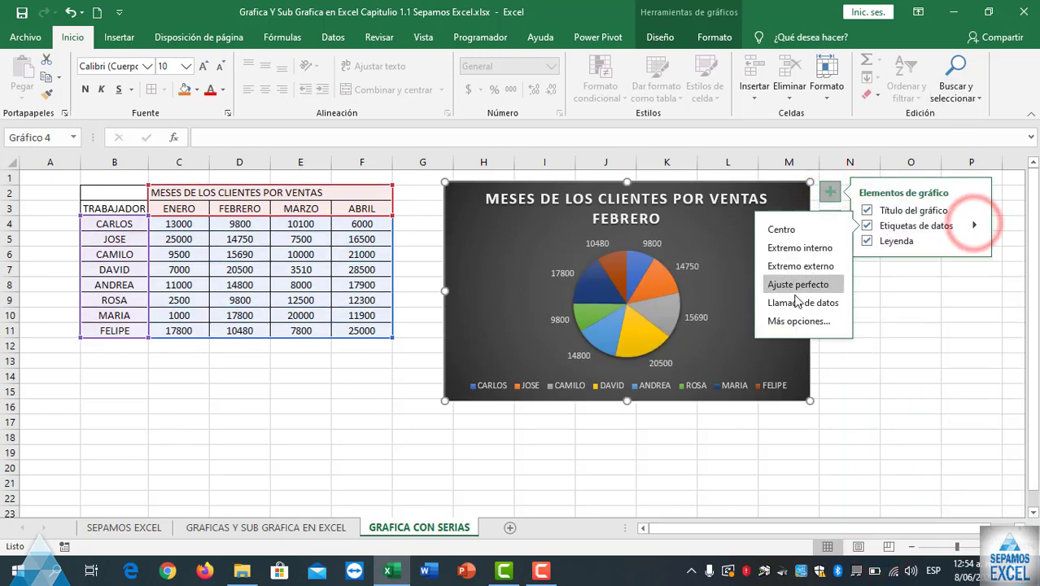
left_click(793, 323)
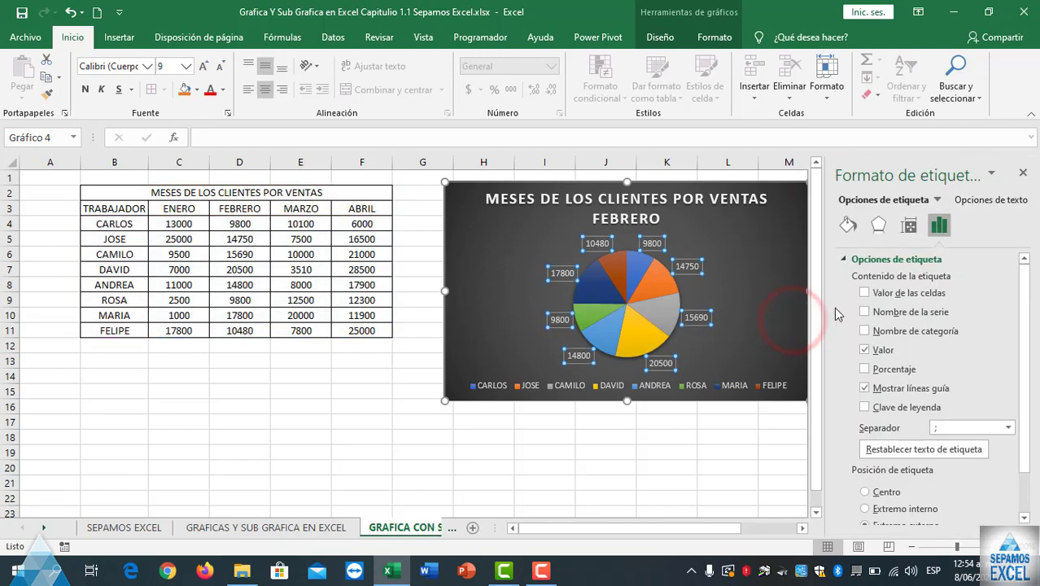
left_click(865, 331)
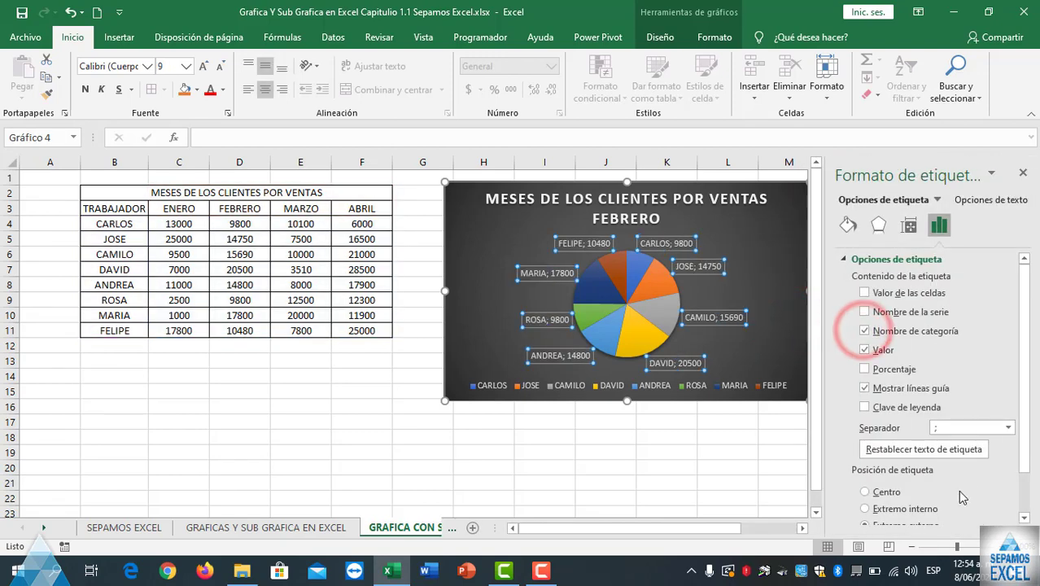
scroll(913, 494, "down", 1)
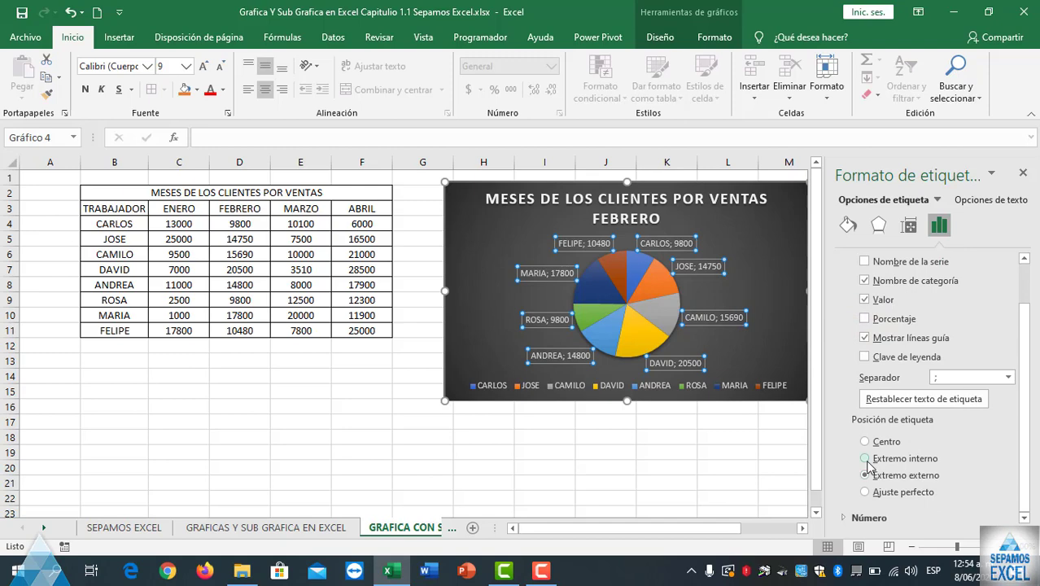
left_click(753, 431)
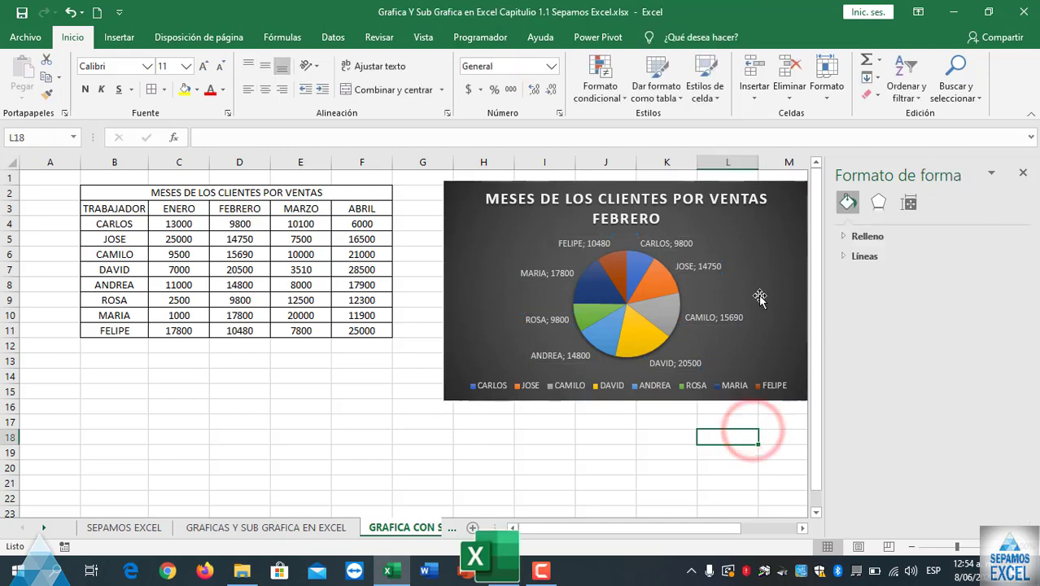
left_click(1026, 175)
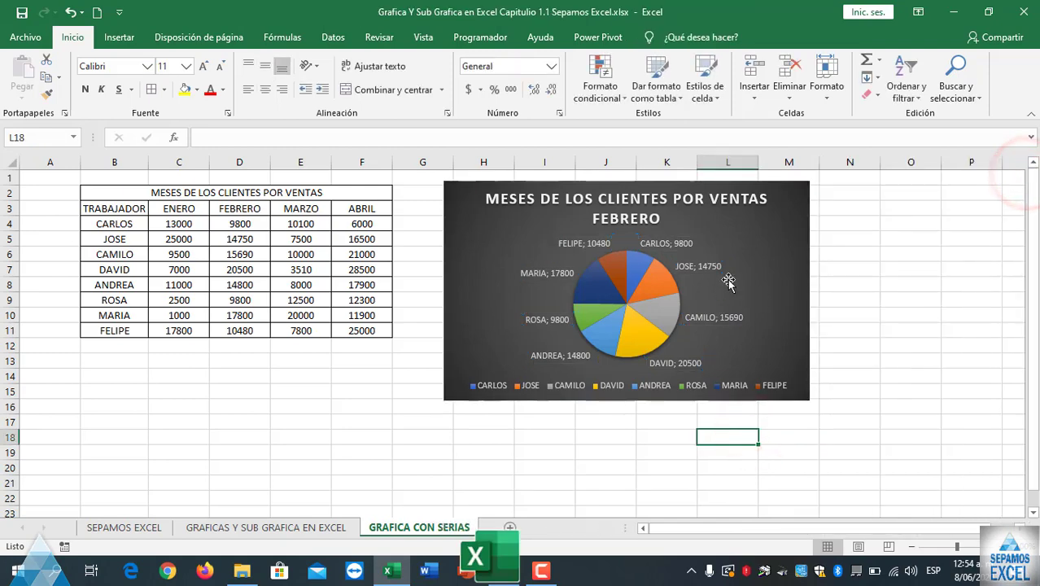
- Cycle the pie chart through ENERO, FEBRERO and MARZO, finishing on ABRIL
left_click(749, 238)
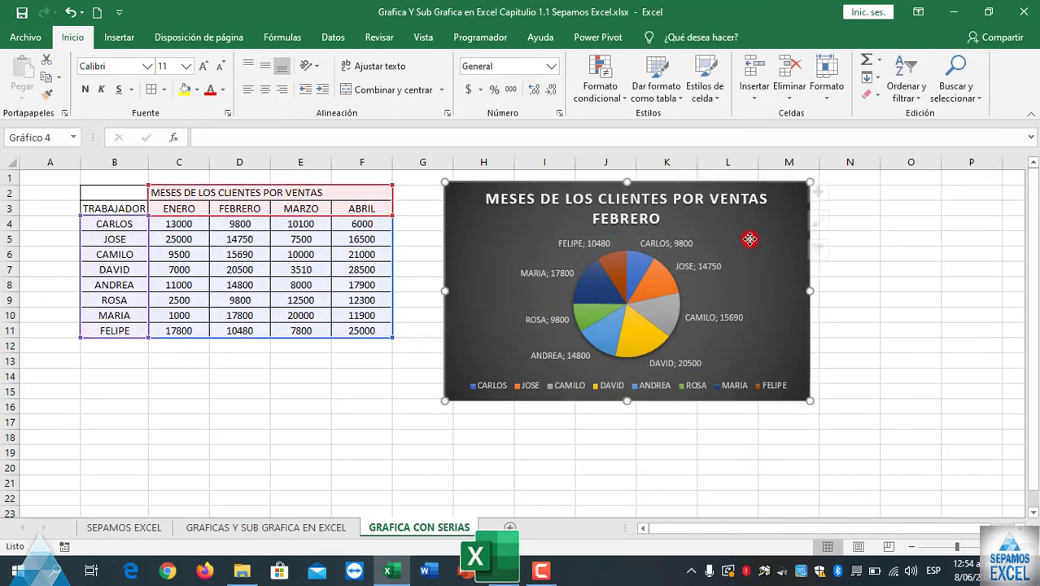
left_click(834, 248)
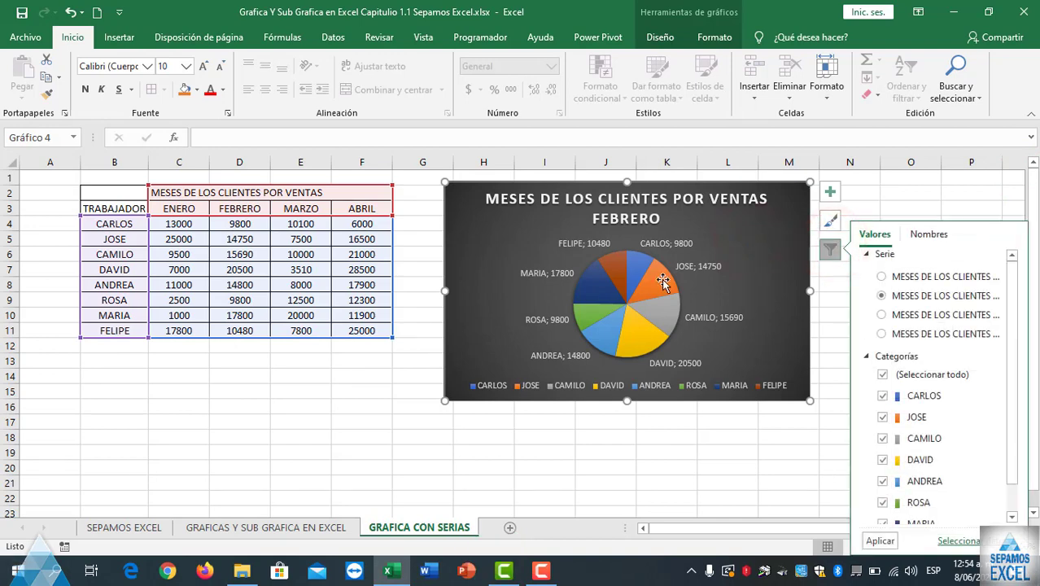
left_click(882, 315)
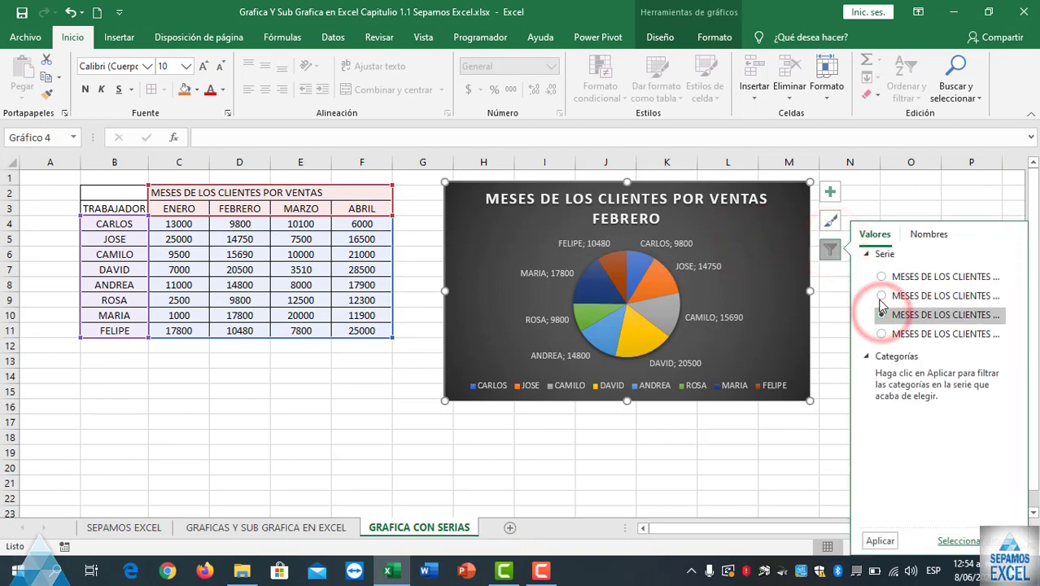
left_click(881, 277)
left_click(880, 541)
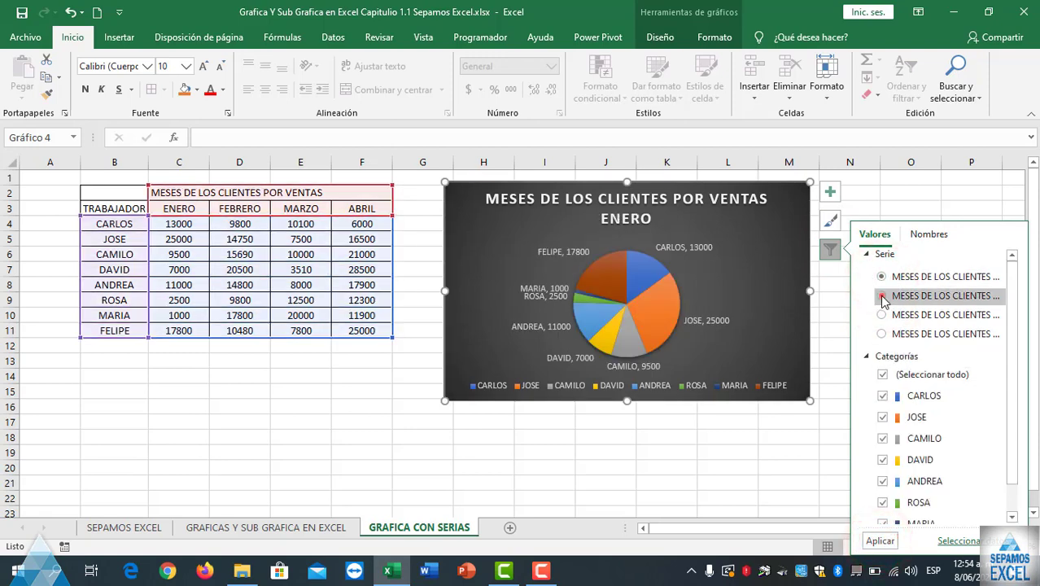
left_click(882, 296)
left_click(876, 540)
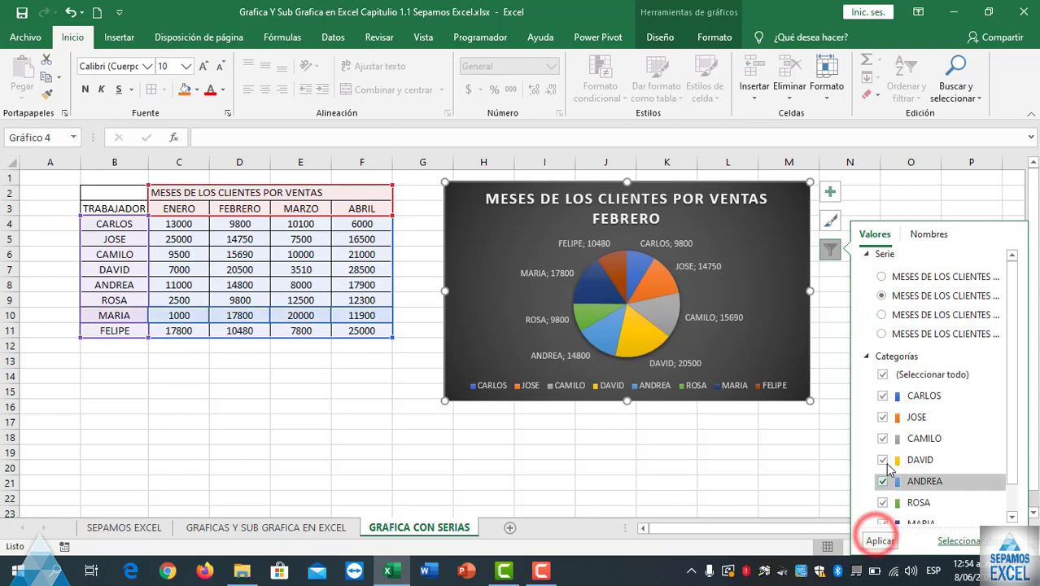
left_click(881, 315)
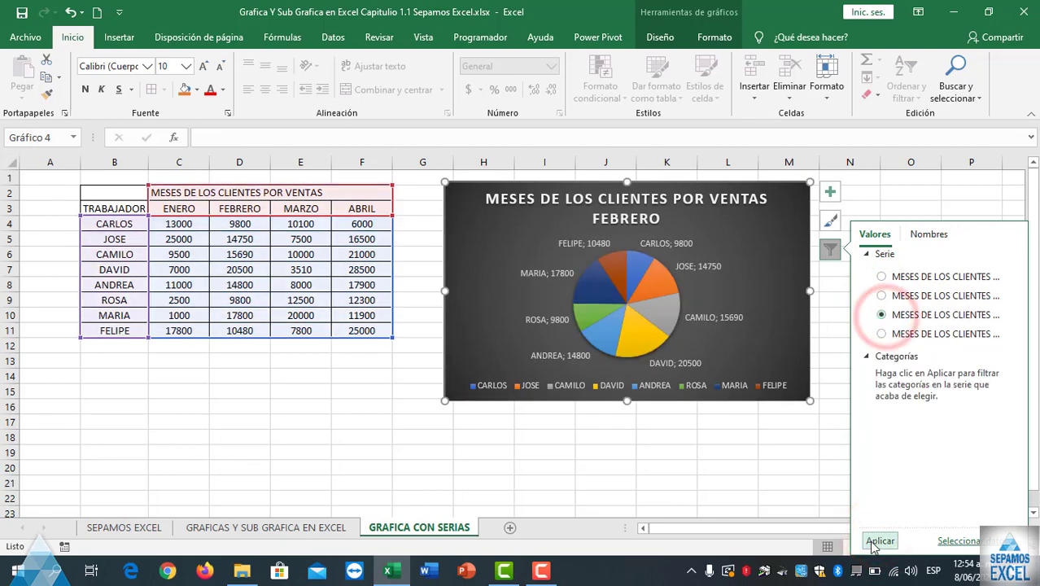
left_click(872, 541)
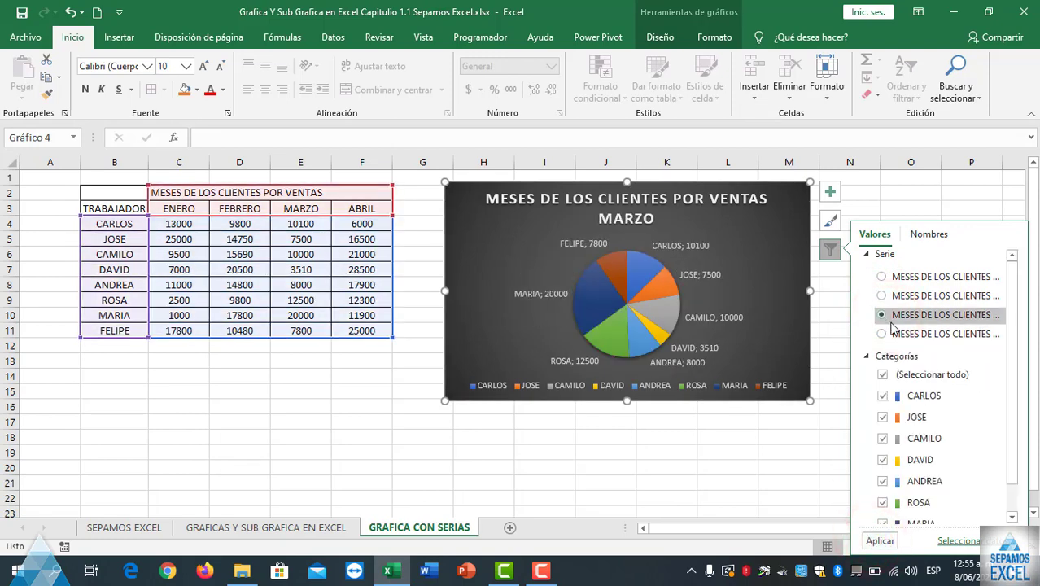
left_click(882, 334)
left_click(879, 540)
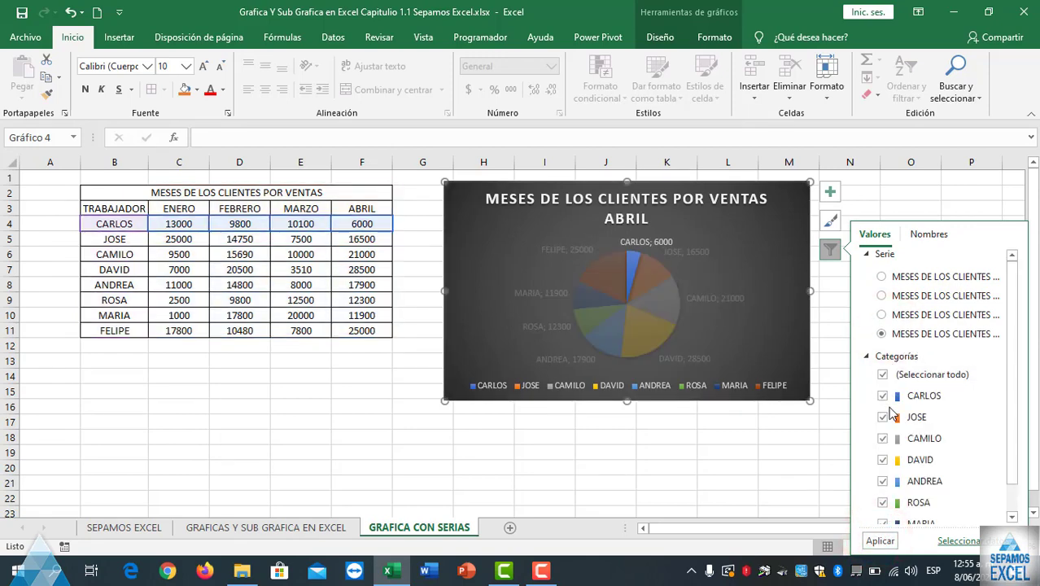
scroll(892, 413, "down", 1)
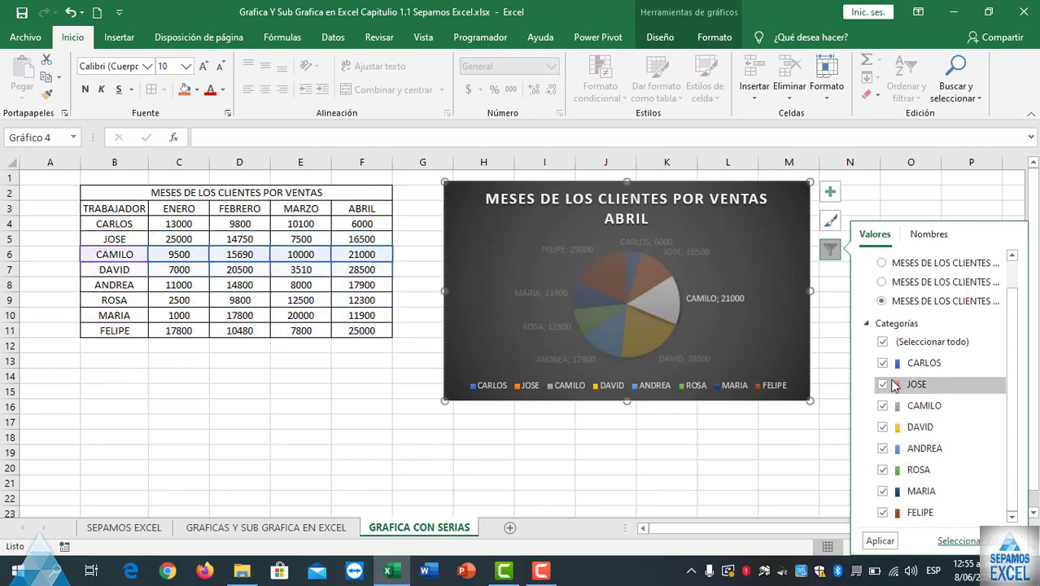
- Select the first month series in the chart filter, leaving it unapplied
left_click(927, 243)
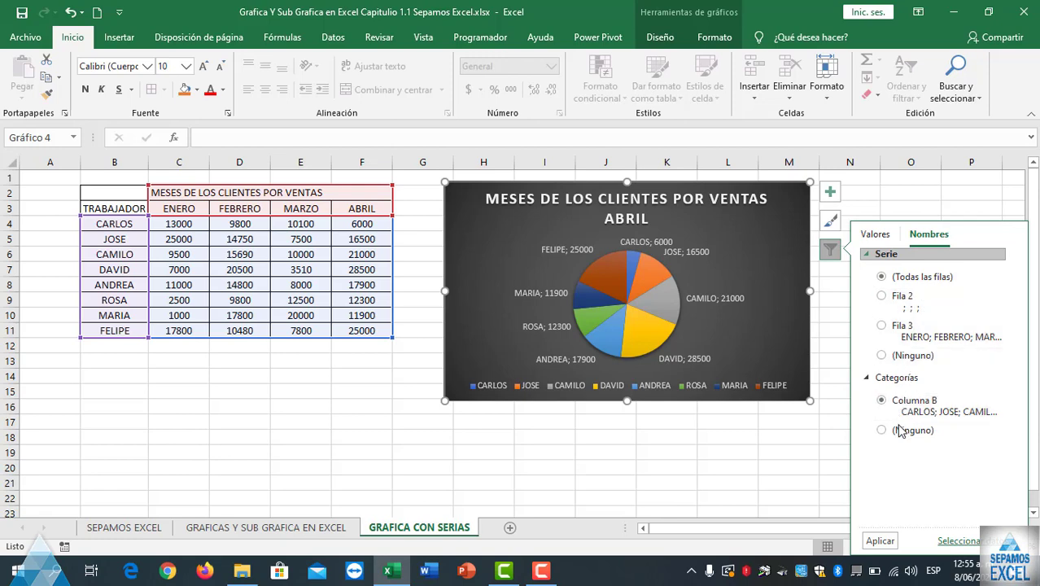
left_click(873, 235)
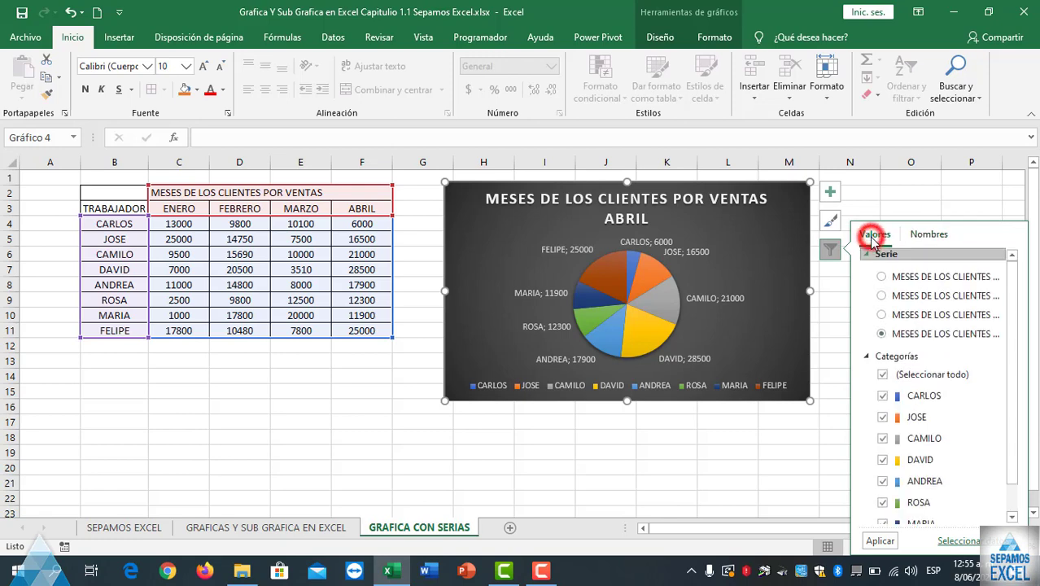
left_click(880, 276)
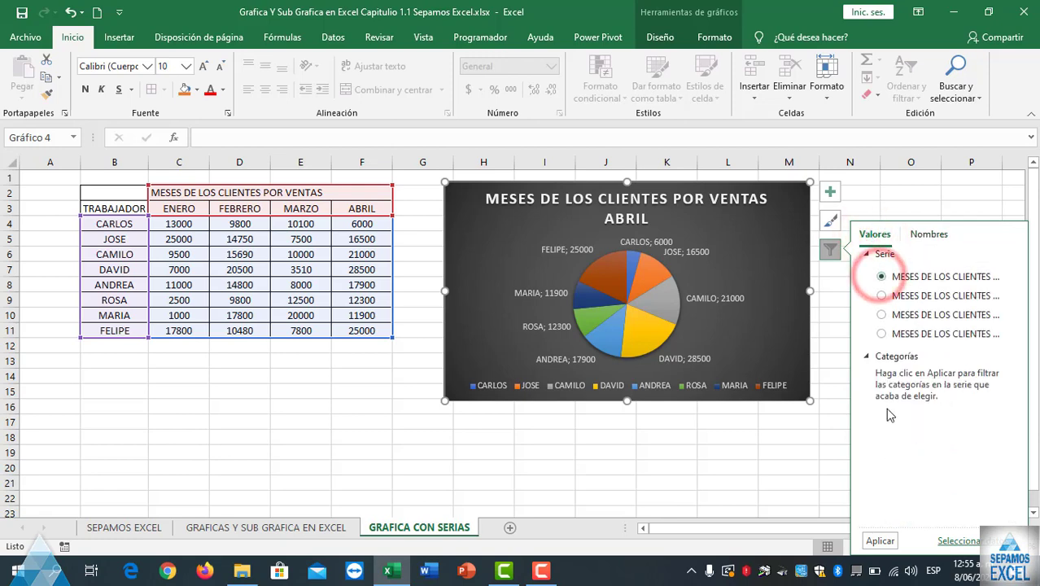
- Filter the pie chart to ENERO, then to FEBRERO, nudge it slightly left, and show the Chart Elements list
left_click(880, 540)
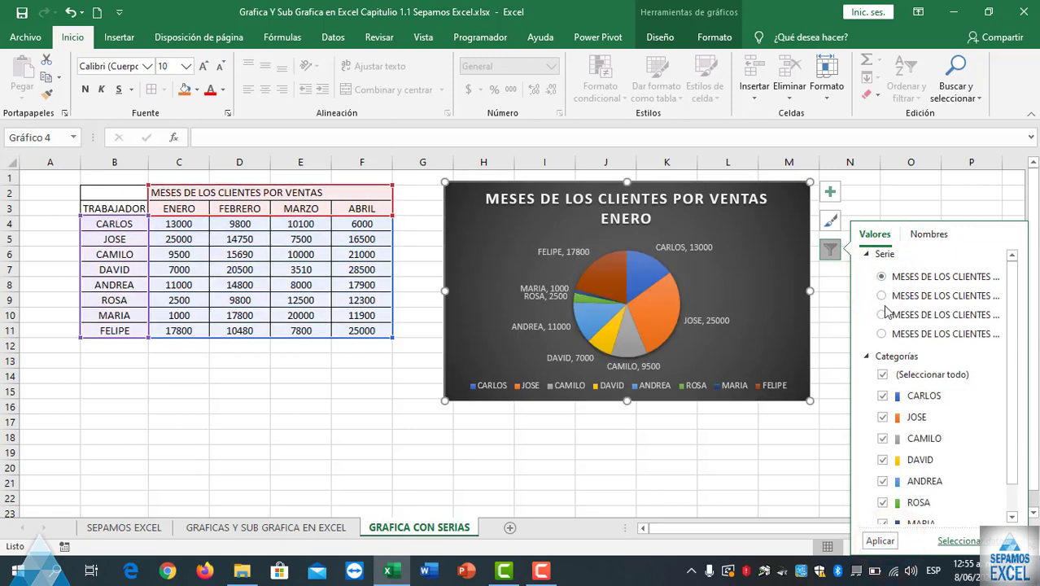
left_click(881, 295)
left_click(879, 538)
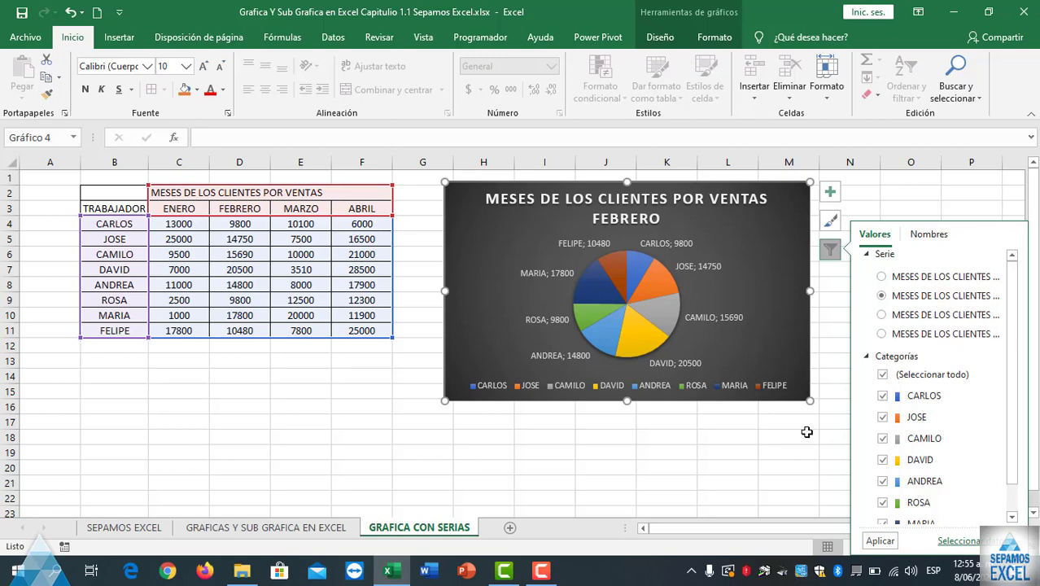
left_click(784, 273)
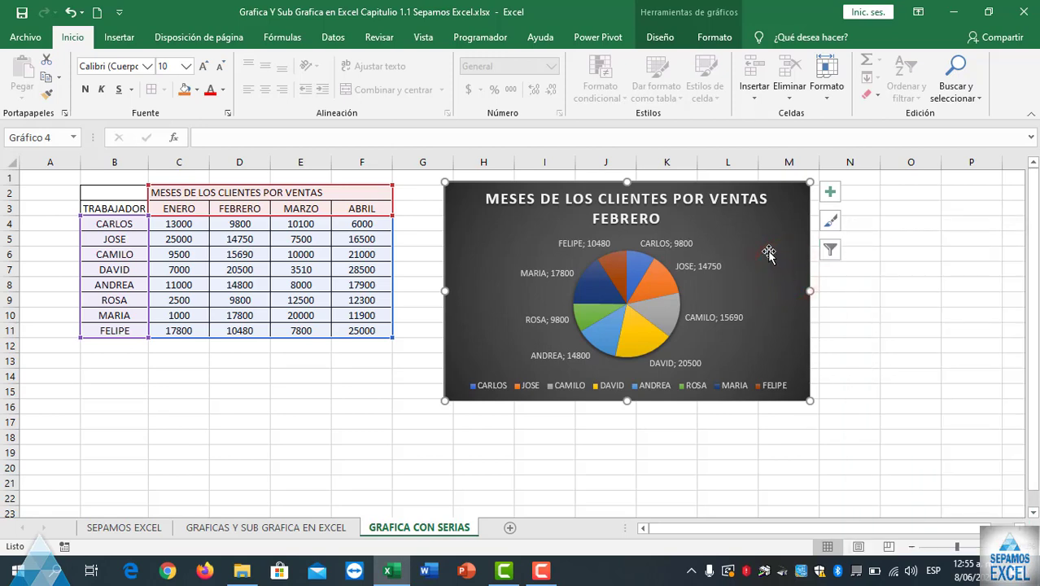
left_click_drag(768, 253, 749, 249)
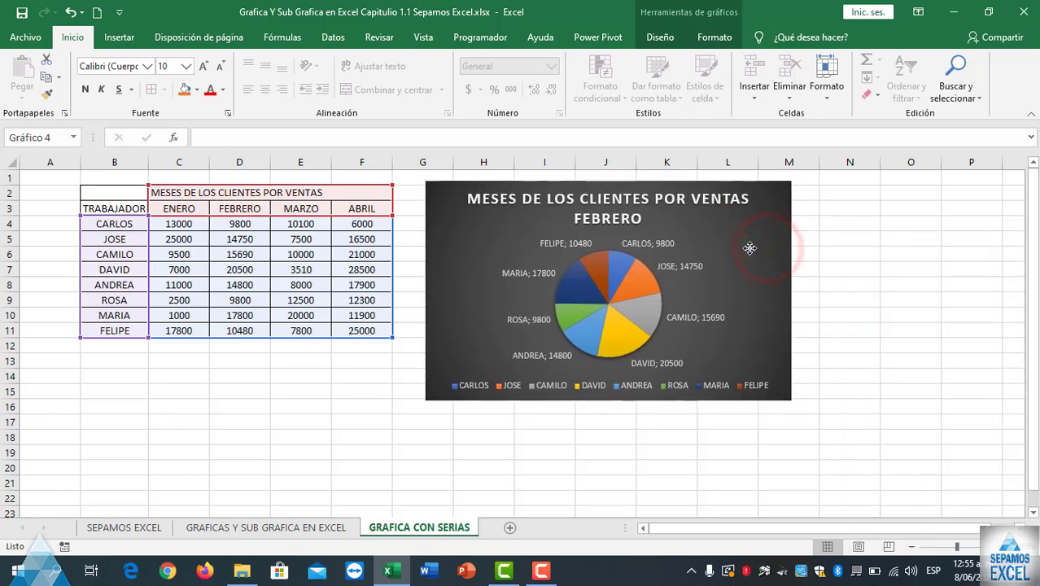
left_click(811, 191)
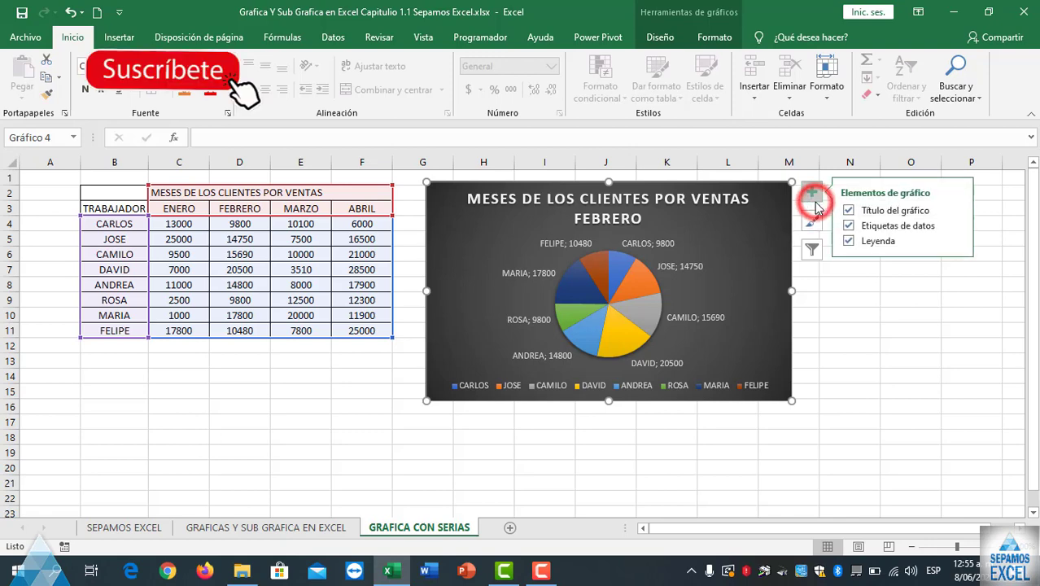